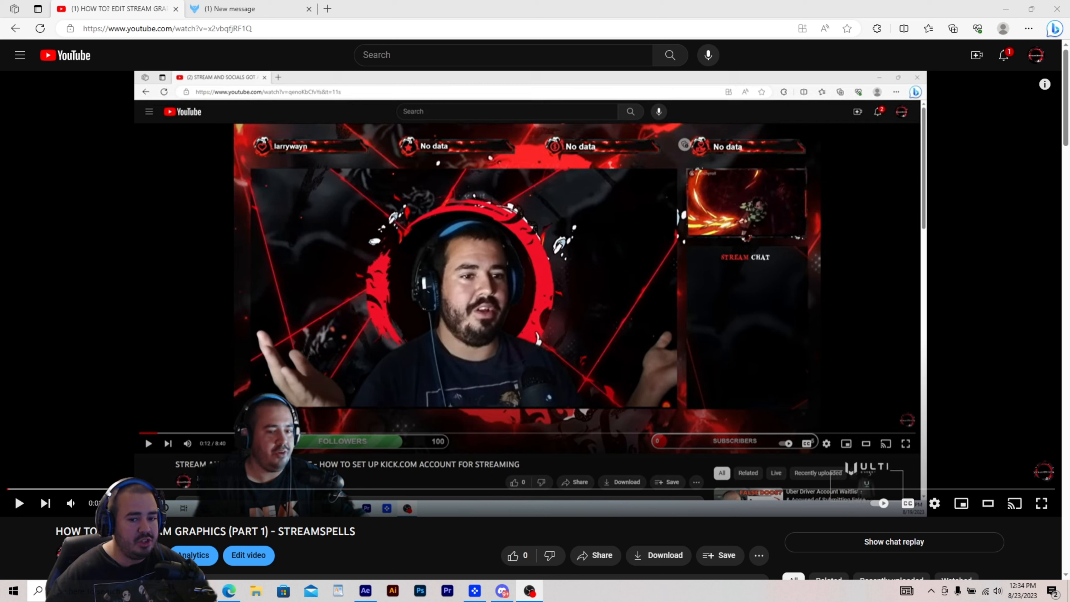
- Browse the StreamSpell store's stream packages and open the Slayer Stream Package page
left_click(275, 12)
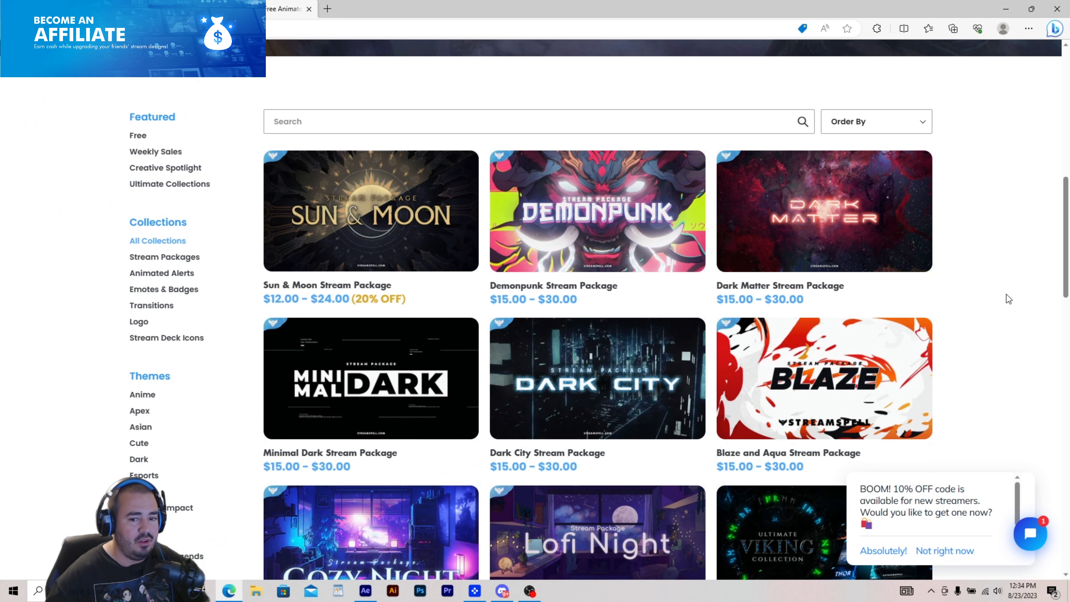
scroll(1006, 295, "down", 10)
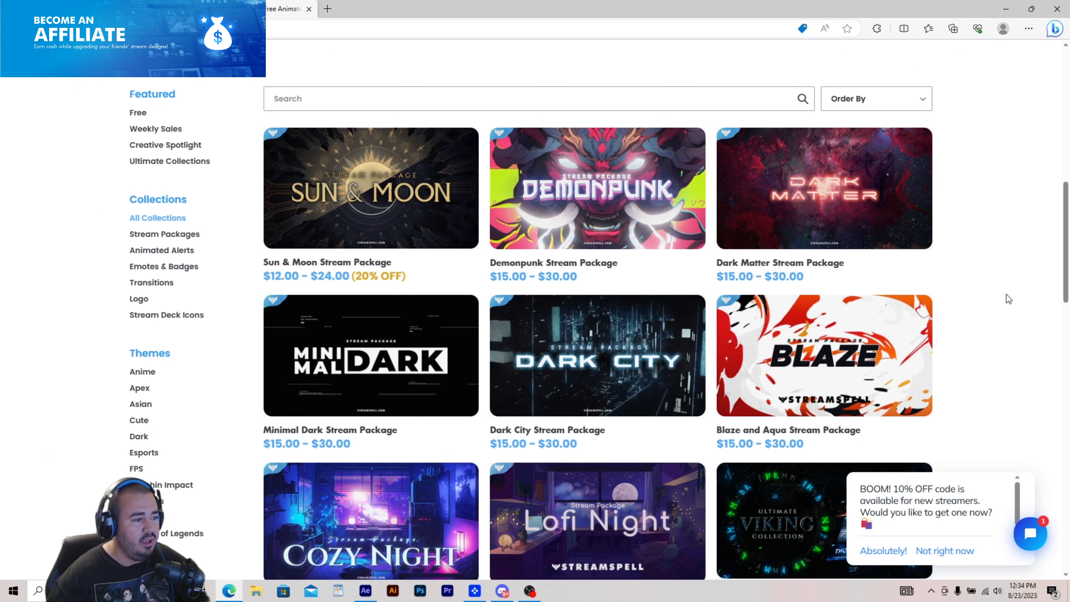
scroll(1008, 298, "down", 2)
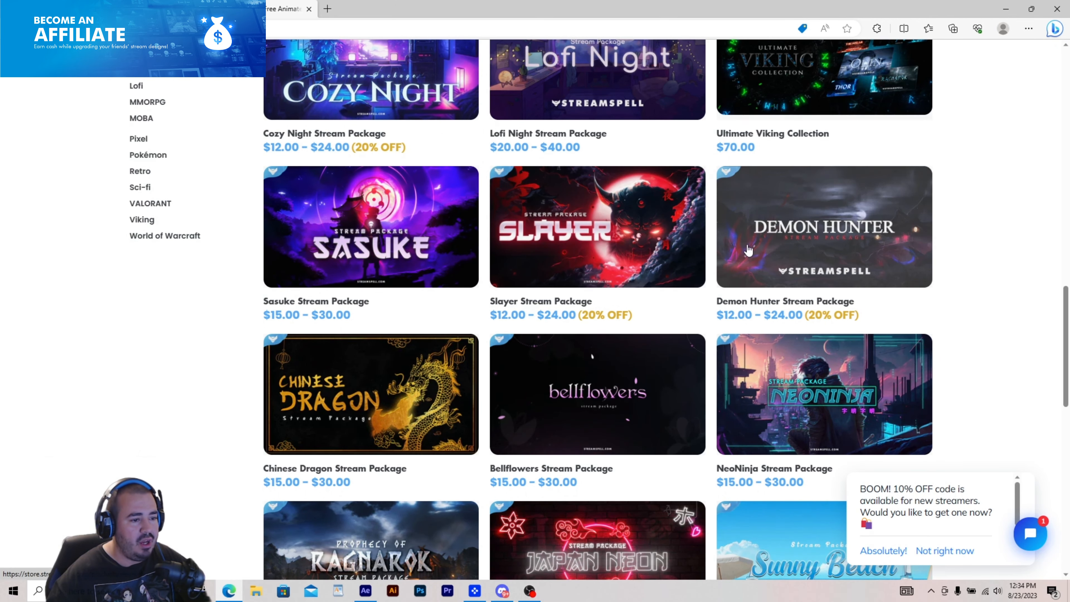
scroll(790, 252, "down", 3)
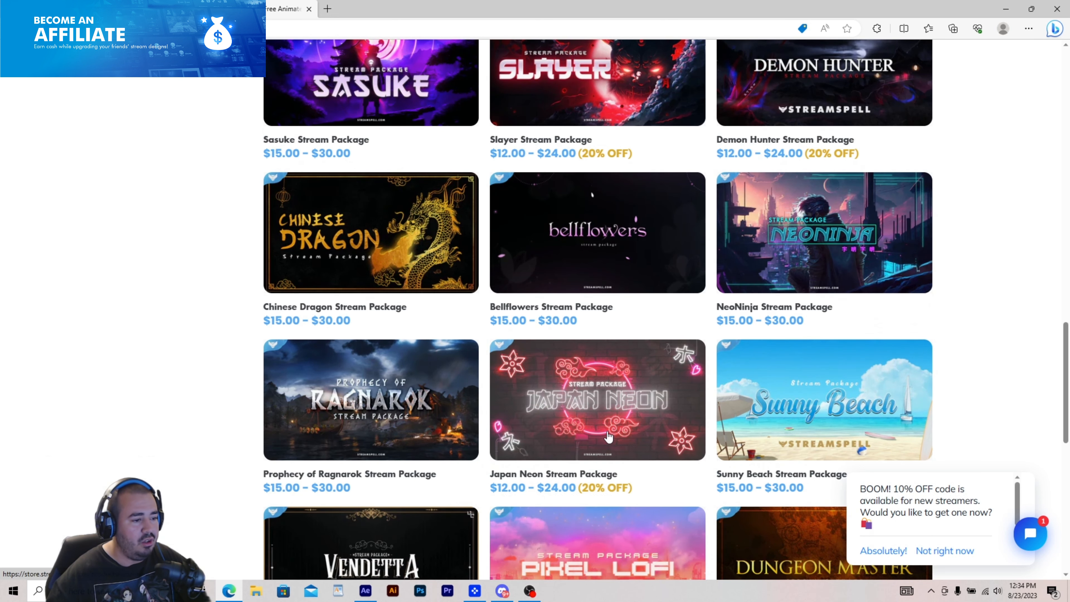
scroll(581, 399, "up", 4)
left_click(628, 314)
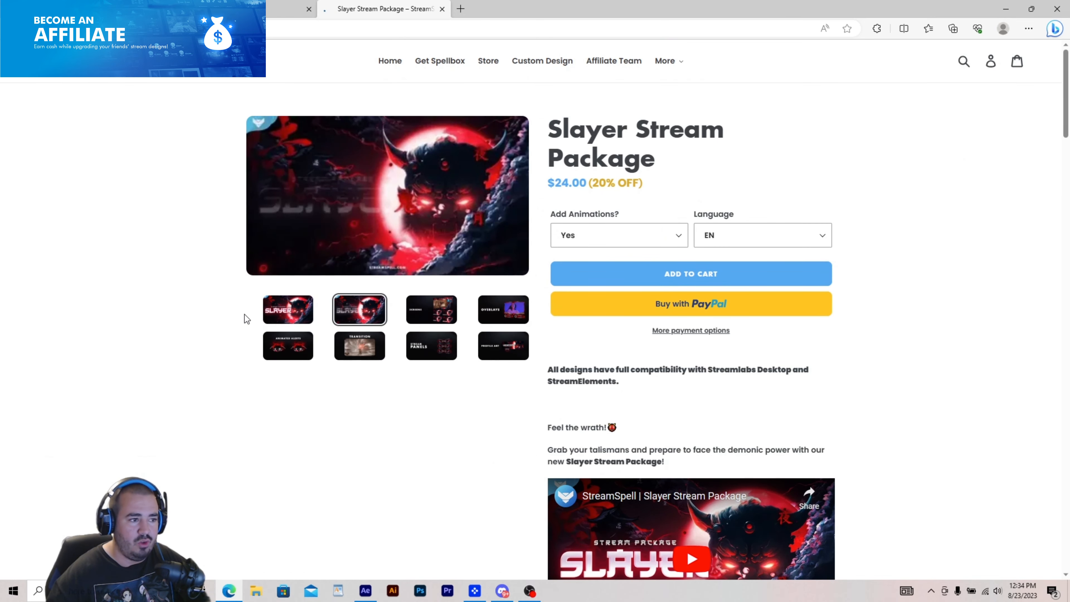
- Look through the Slayer package preview images, from screens and overlays to alerts, transition, panels and profile art
left_click(306, 314)
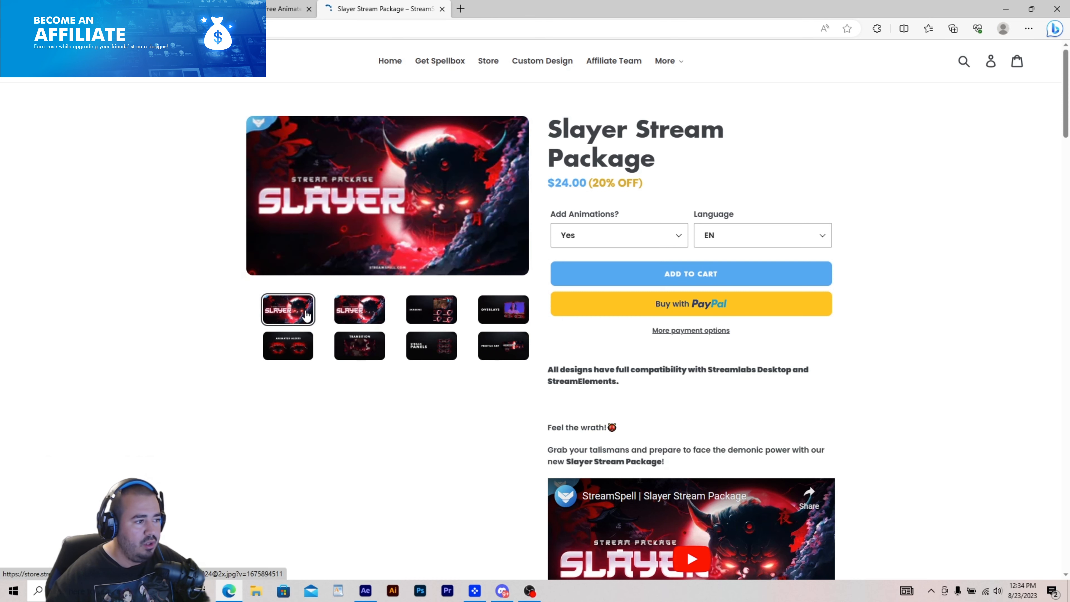
left_click(360, 312)
left_click(430, 314)
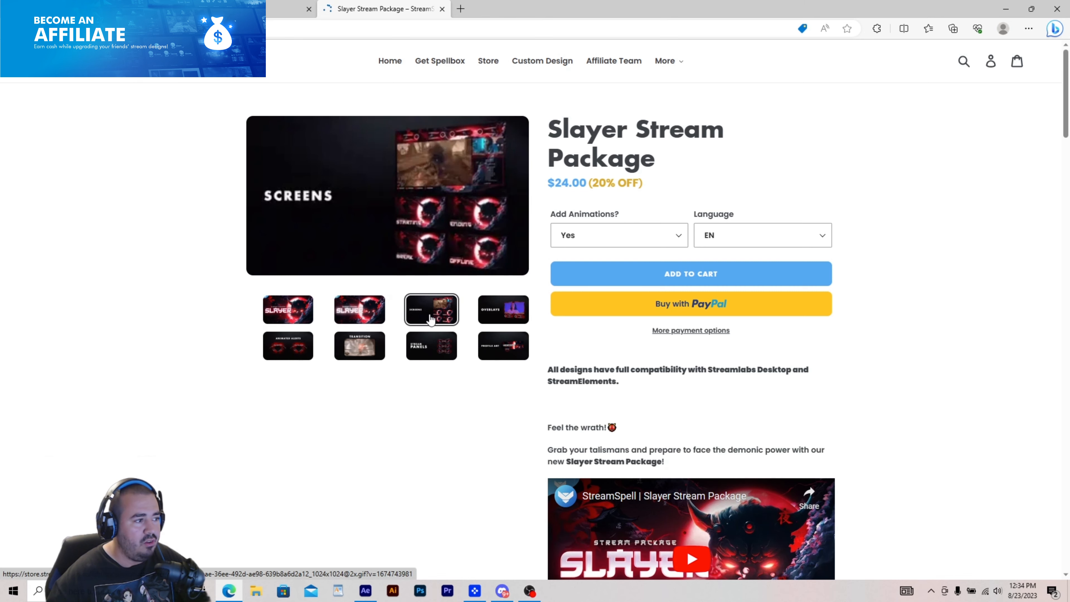
left_click(503, 311)
left_click(300, 358)
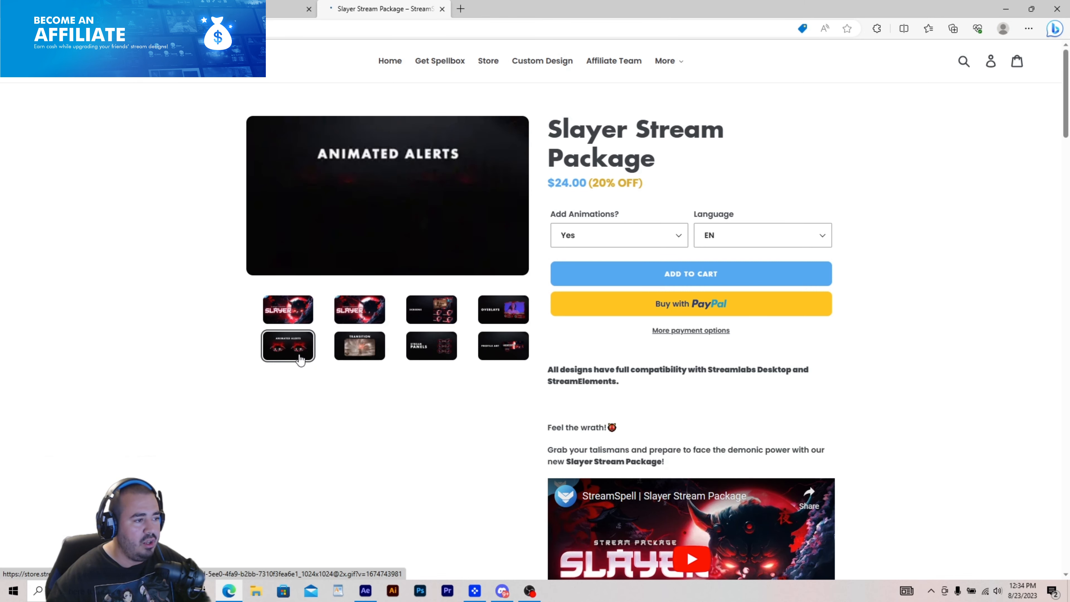
left_click(349, 357)
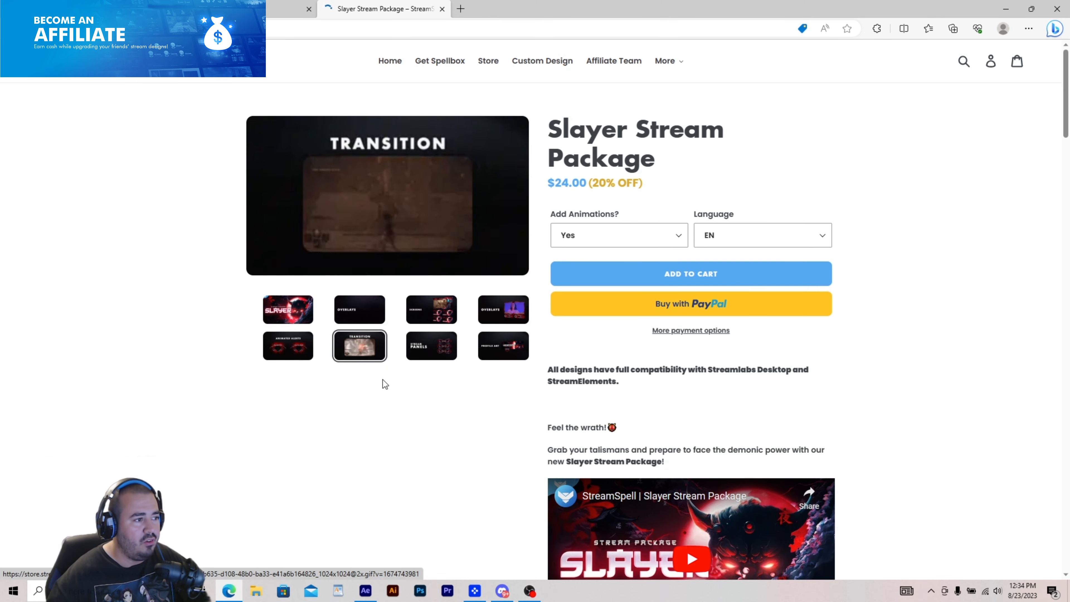
left_click(438, 356)
left_click(490, 352)
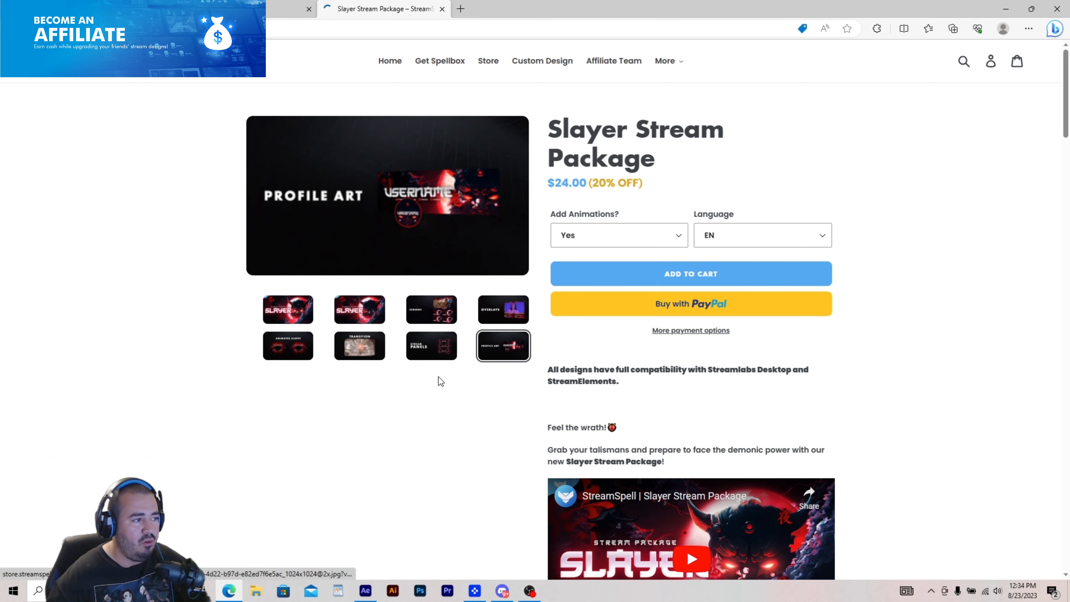
scroll(366, 427, "down", 2)
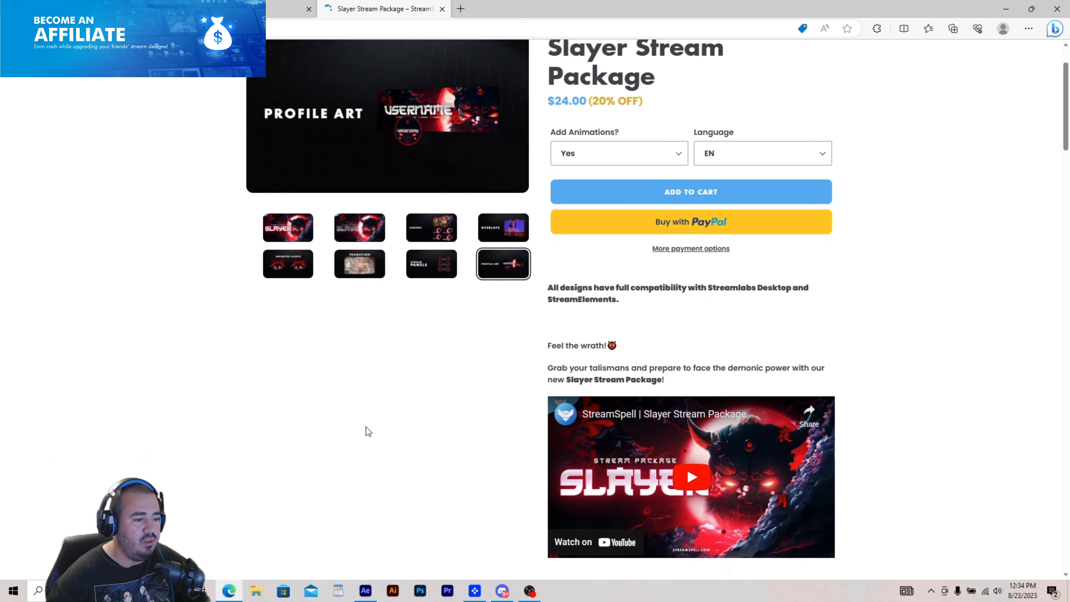
scroll(366, 426, "up", 2)
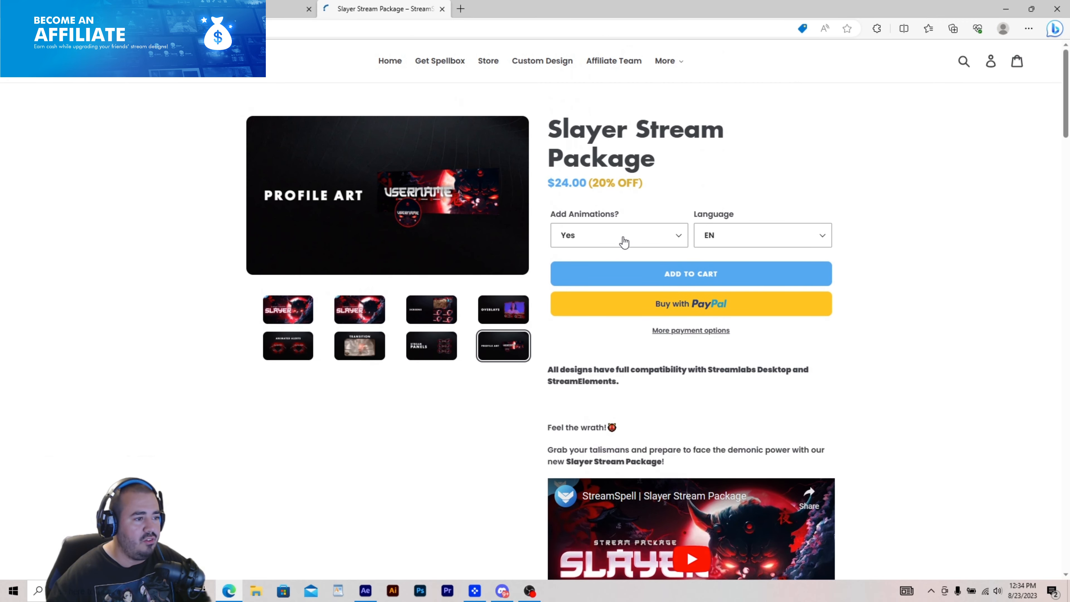
- Compare the Slayer package price with the Add Animations option set to No and to Yes
left_click(621, 239)
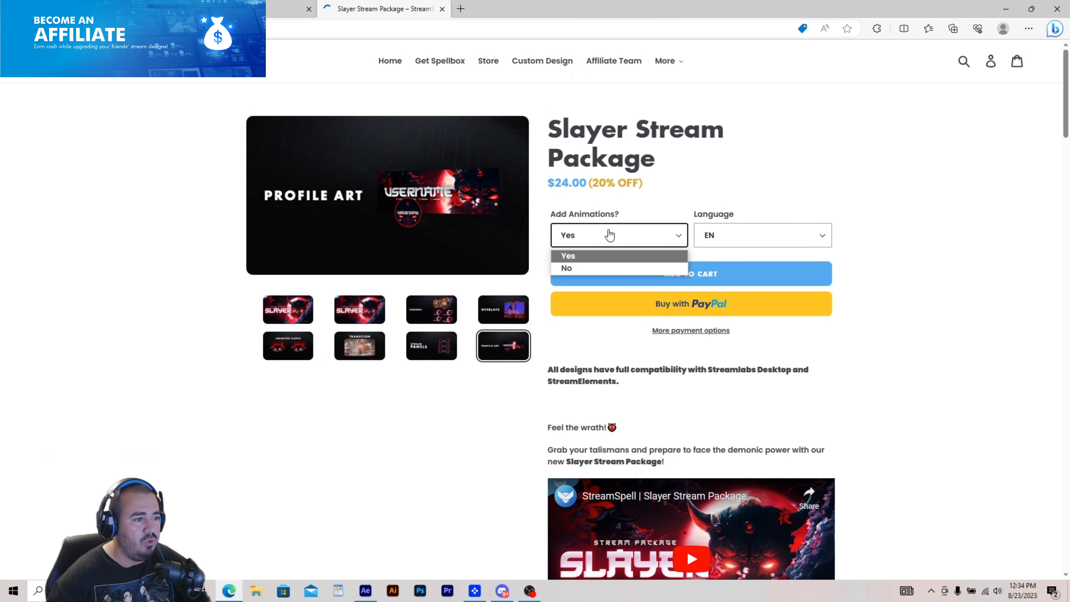
key("Down")
key("Return")
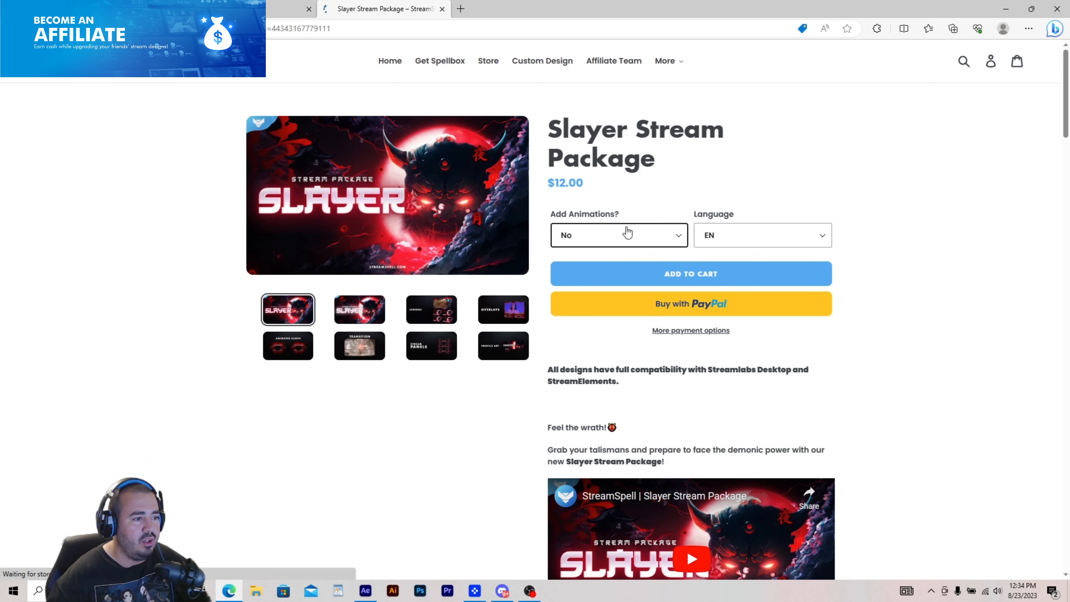
left_click(604, 234)
left_click(593, 256)
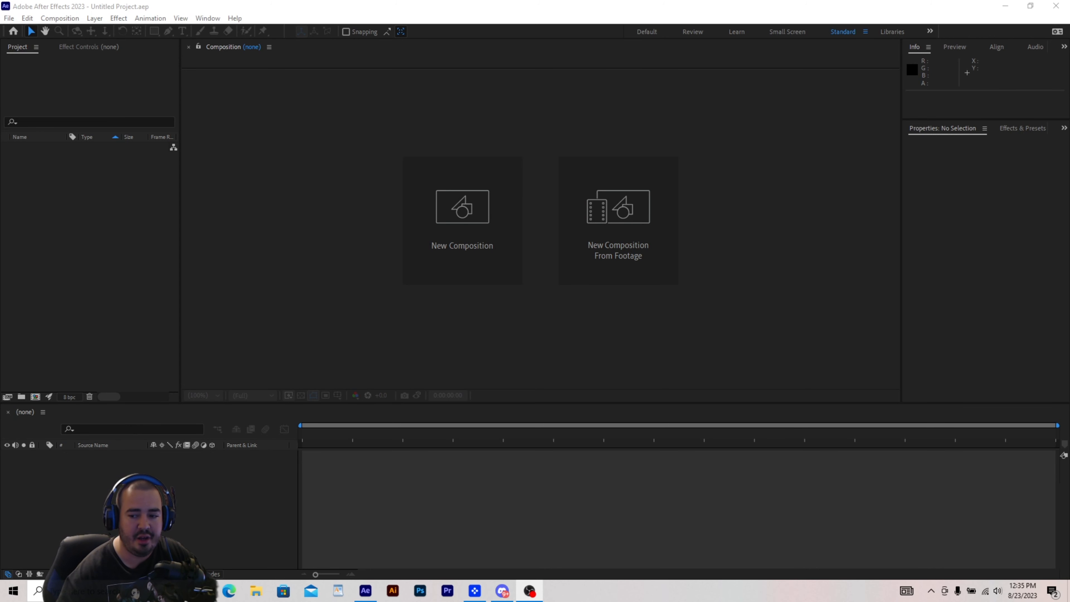
- In After Effects, create a new composition with the offered settings and import Label.mov and Starting.mp4 from the (Footage) folder
left_click(461, 243)
key("Return")
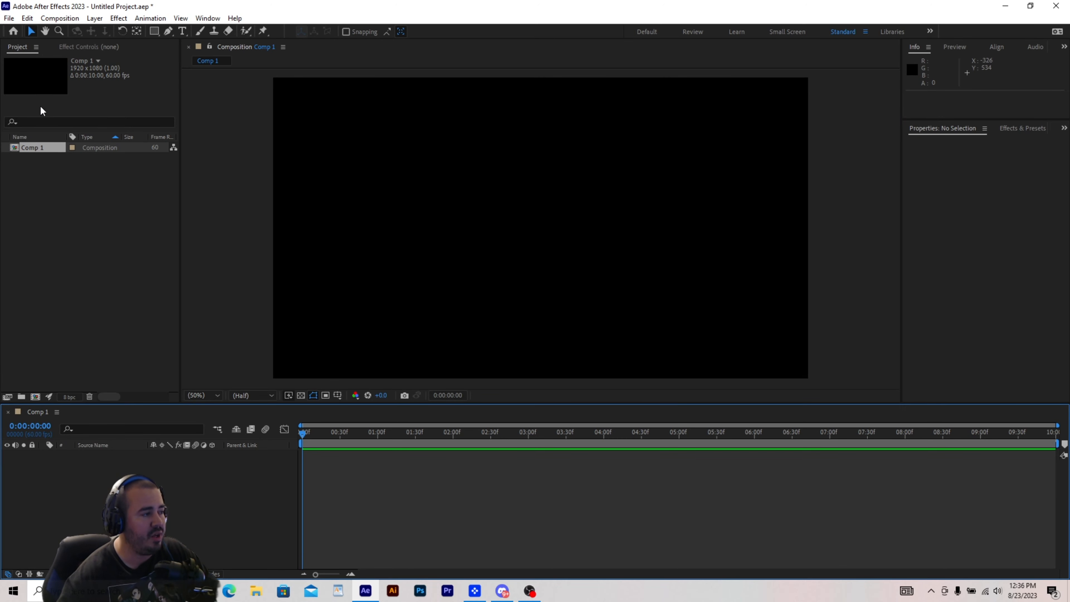
left_click(9, 18)
mouse_move(60, 174)
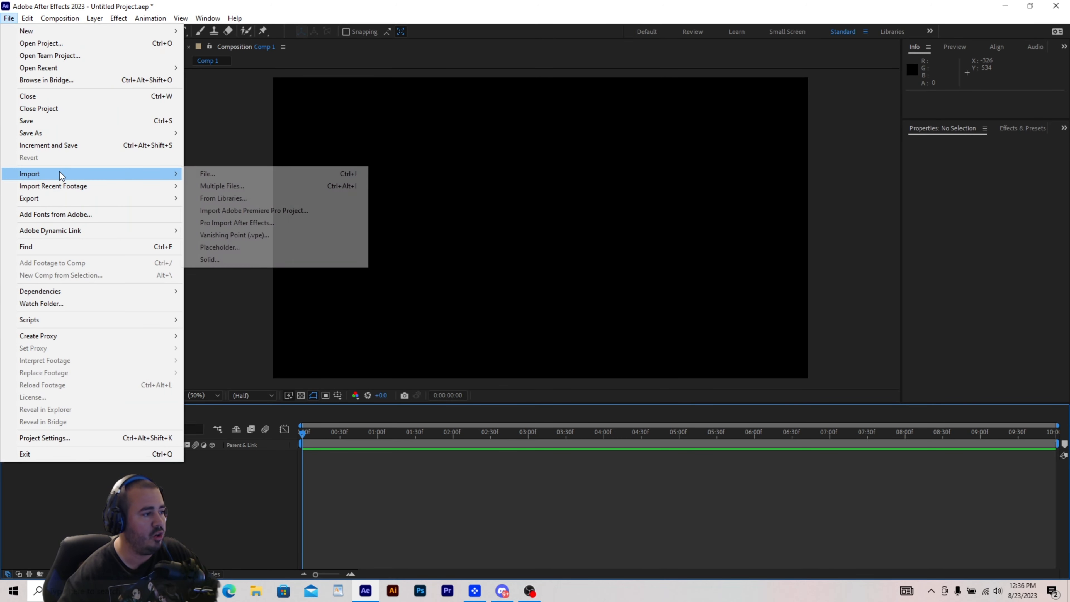
left_click(232, 174)
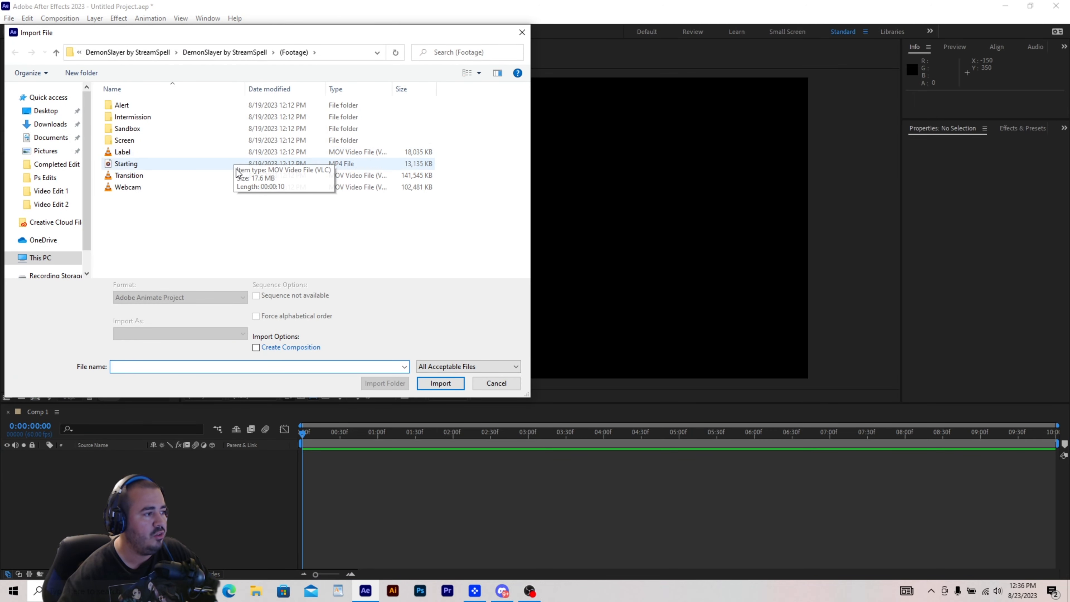
double_click(141, 140)
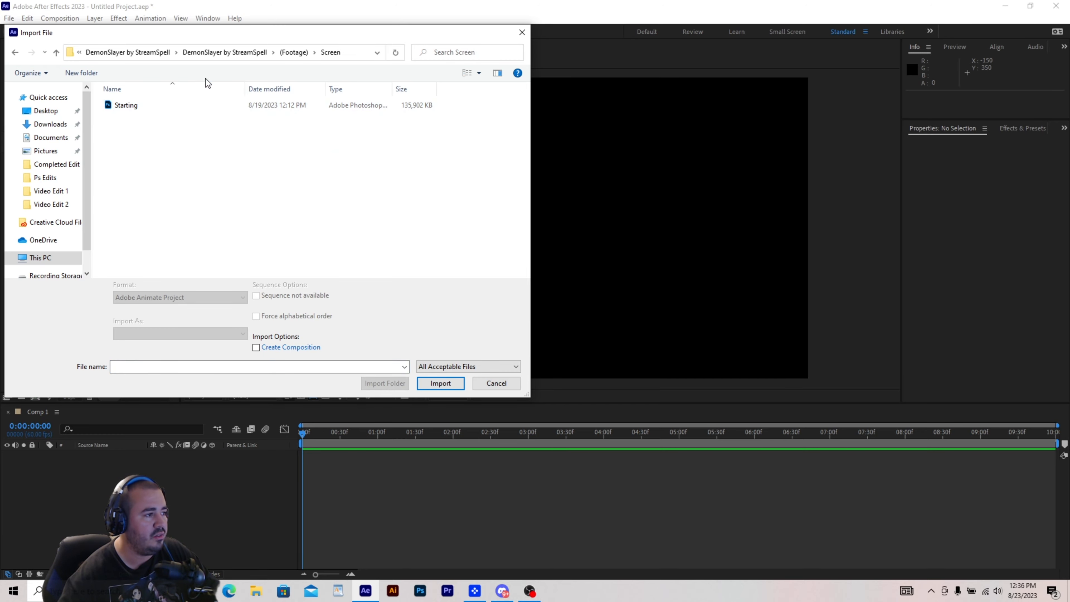
left_click(294, 52)
double_click(129, 153)
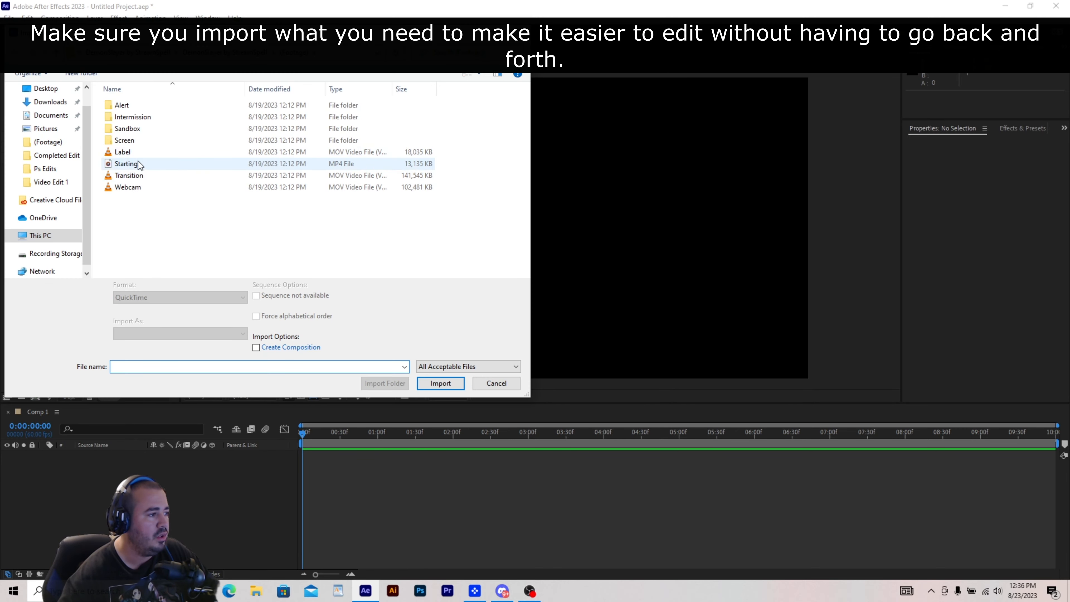
double_click(127, 164)
- Add Starting.mp4 to the composition as the background and place Label.mov above it in the frame's upper-left corner, at about 302, 46
left_click_drag(39, 168, 61, 471)
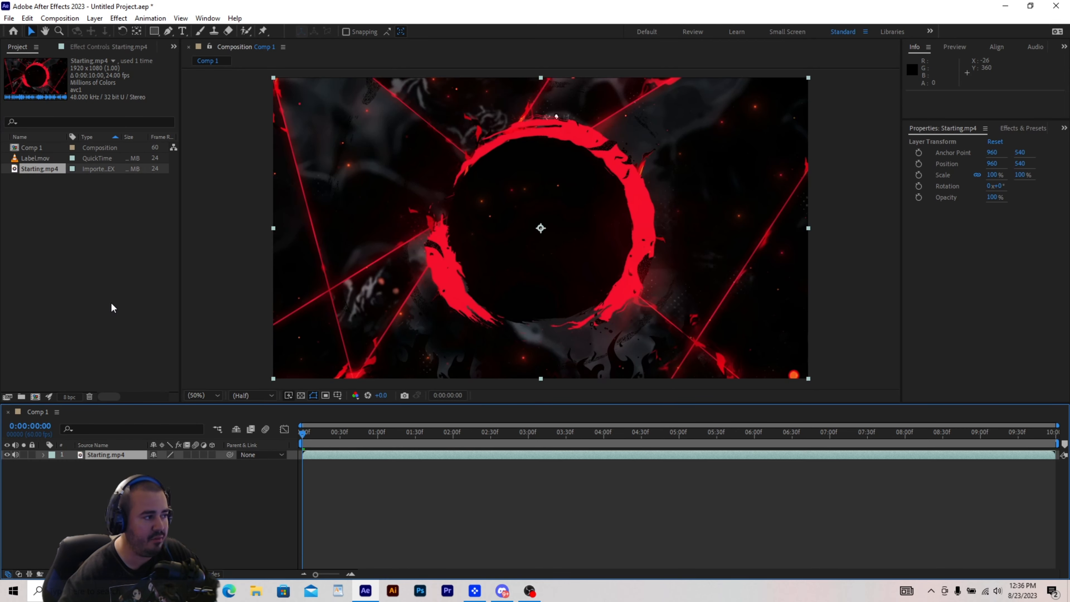
left_click_drag(33, 160, 108, 453)
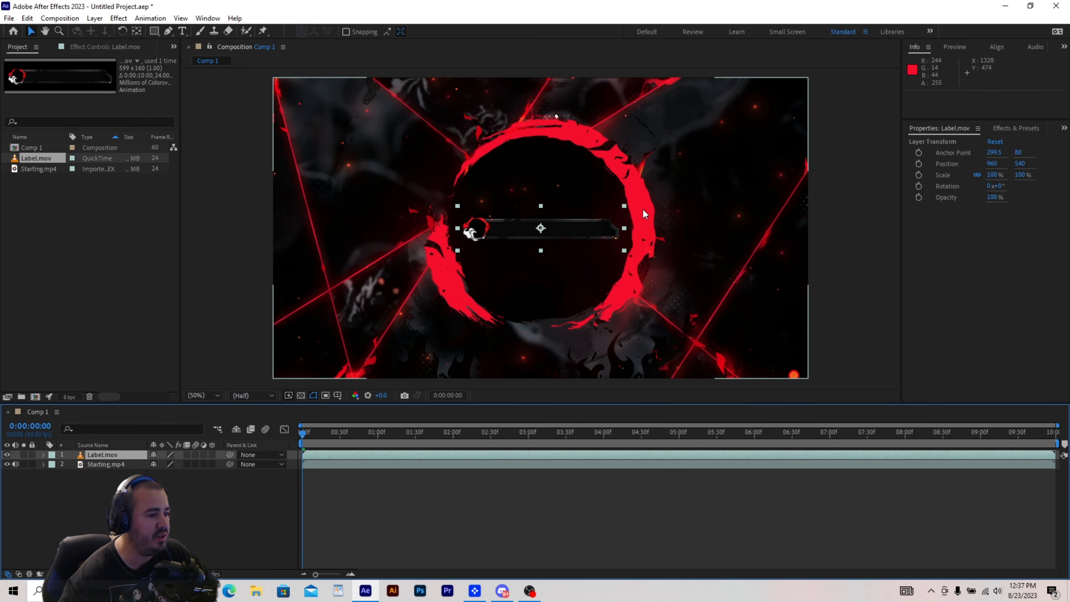
left_click_drag(590, 231, 404, 92)
right_click(129, 458)
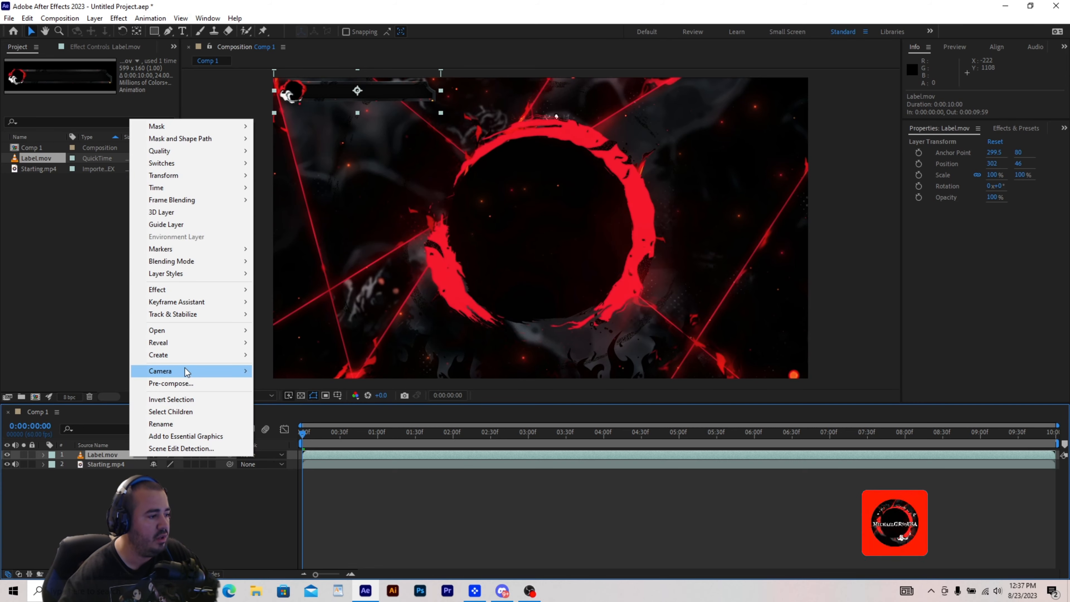
left_click(119, 294)
- Add a second copy of Label.mov to the composition and place it in the frame's upper-right corner
left_click_drag(37, 159, 124, 453)
left_click_drag(576, 230, 759, 92)
left_click(245, 193)
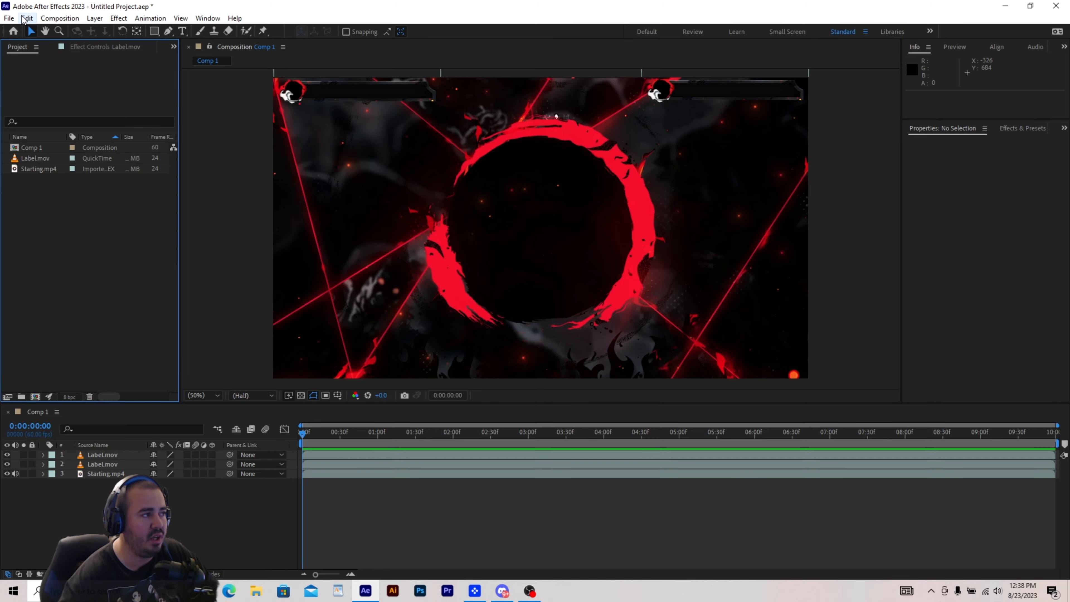
- Import YouTube.png from the package's Icons folder and add it to the composition as the top layer
left_click(9, 19)
mouse_move(69, 175)
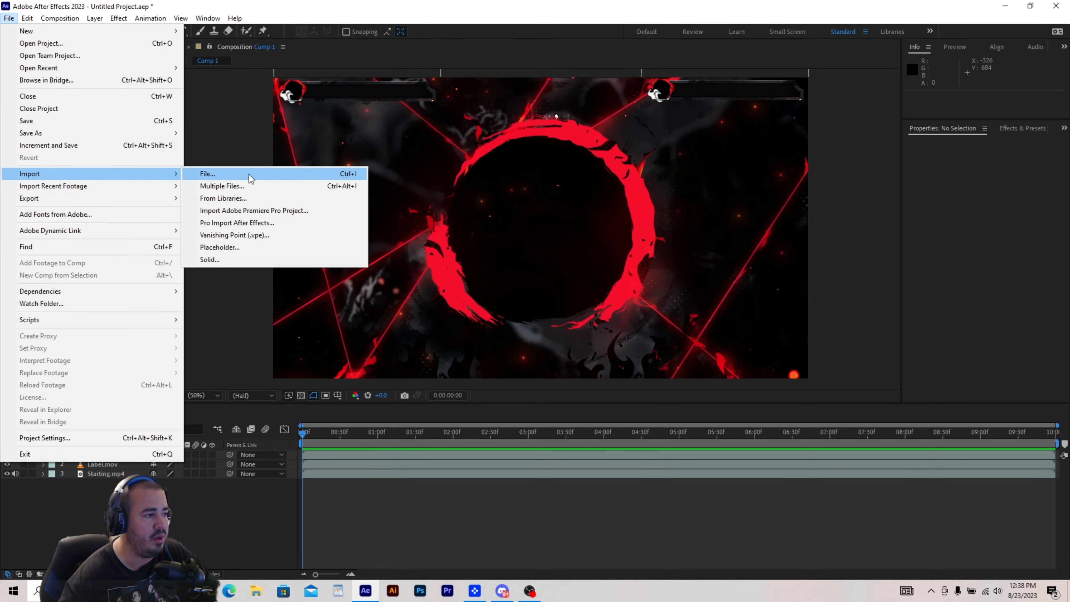
left_click(236, 173)
double_click(139, 116)
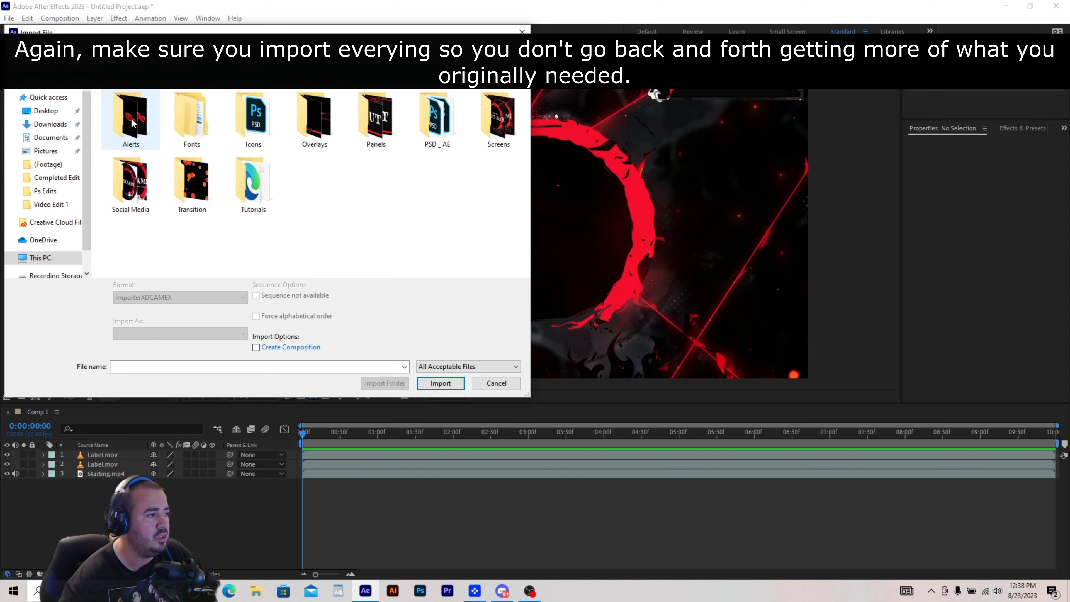
double_click(253, 119)
double_click(129, 109)
double_click(130, 253)
left_click_drag(36, 182, 91, 454)
- Scale the YouTube.png layer down to about 32%
left_click(550, 235)
left_click(102, 455)
key("Delete")
left_click_drag(570, 250, 543, 236)
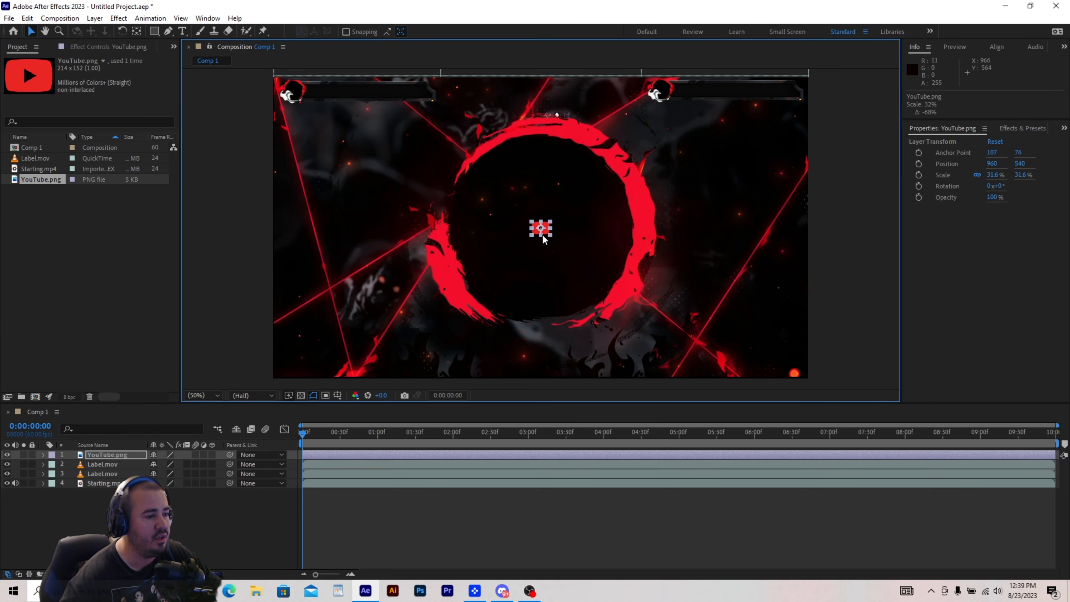
left_click(544, 239)
- Position the YouTube icon inside the circle of the upper-left label, at about 74, 48
left_click(478, 456)
key("F2")
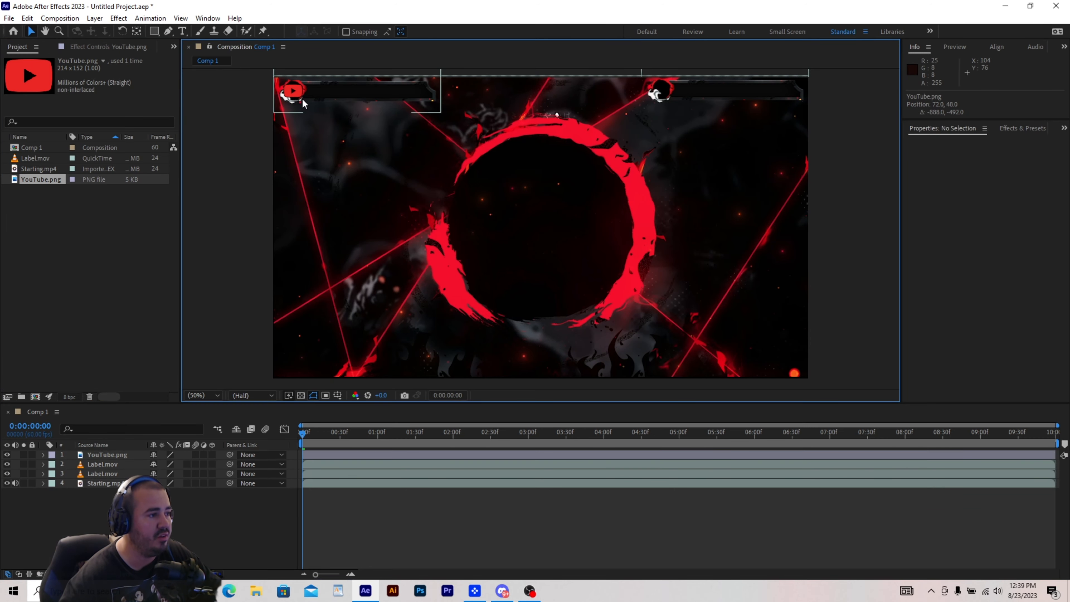
left_click(297, 92)
left_click_drag(304, 97, 298, 93)
left_click(313, 125)
left_click(107, 455)
left_click(262, 126)
left_click(297, 93)
left_click(291, 119)
left_click(107, 455)
left_click(375, 163)
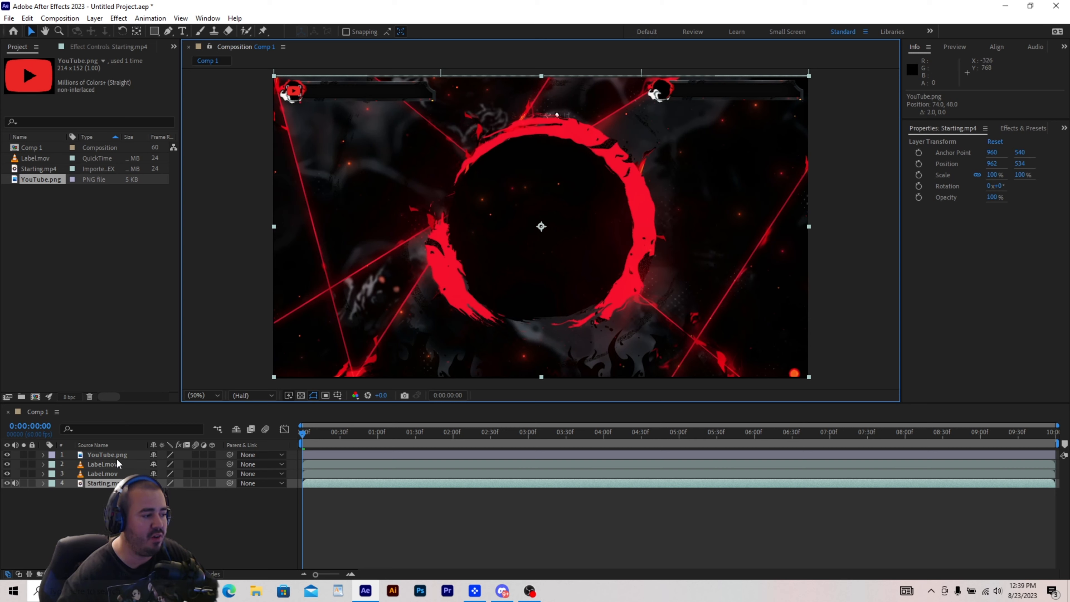
mouse_move(110, 457)
left_mouse_down()
mouse_move(115, 479)
mouse_move(111, 451)
left_mouse_up()
left_click(364, 243)
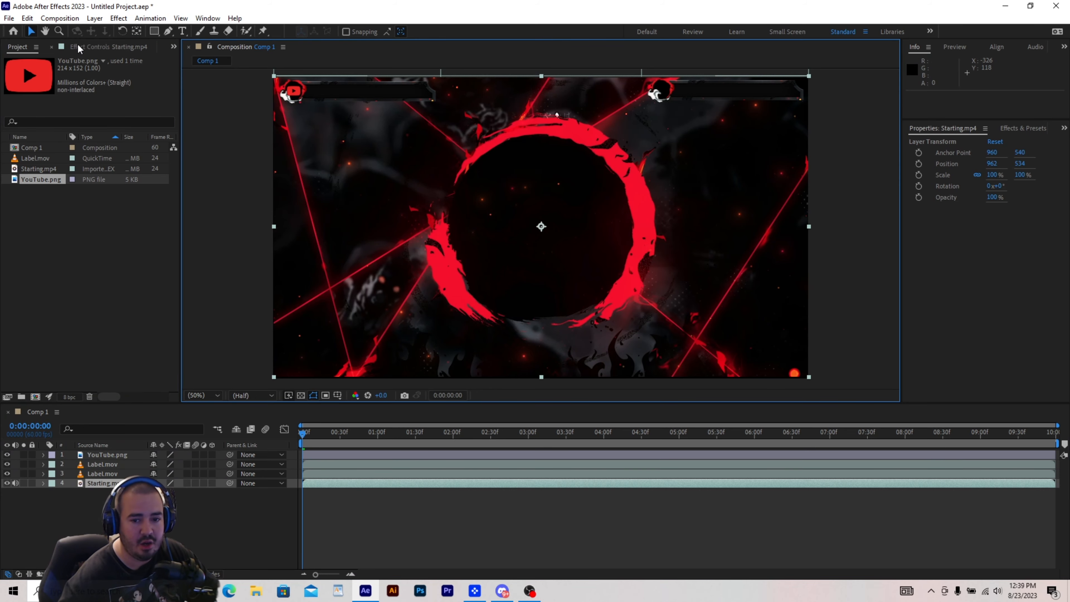
- Import the K logo download (1).png and place it at 36% scale in the upper-right label's circle, at about 1394, 44
left_click(9, 18)
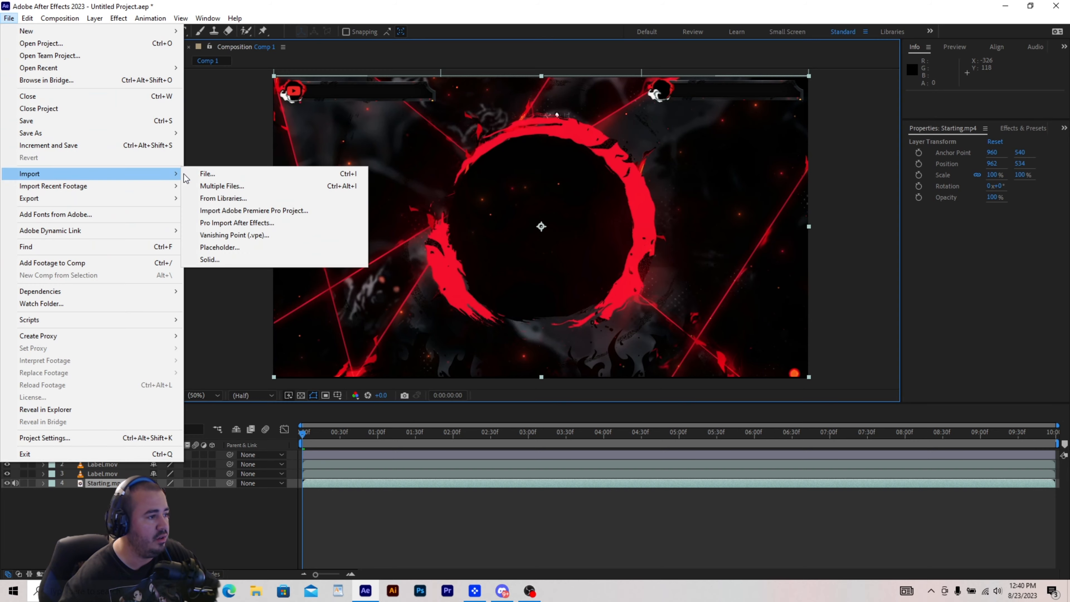
left_click(250, 172)
left_click_drag(42, 158, 114, 457)
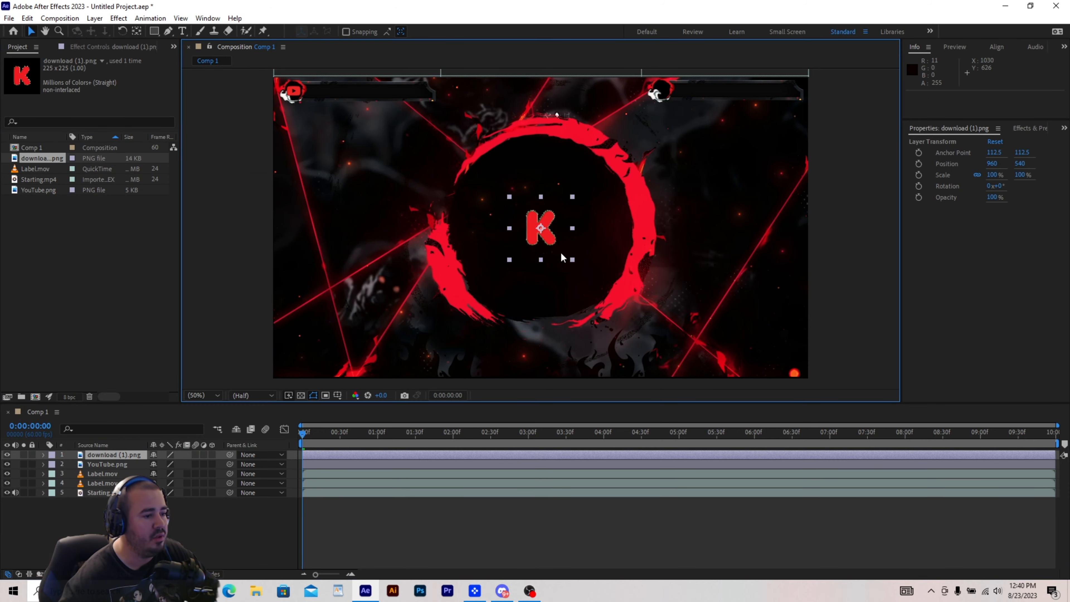
left_click_drag(572, 258, 668, 101)
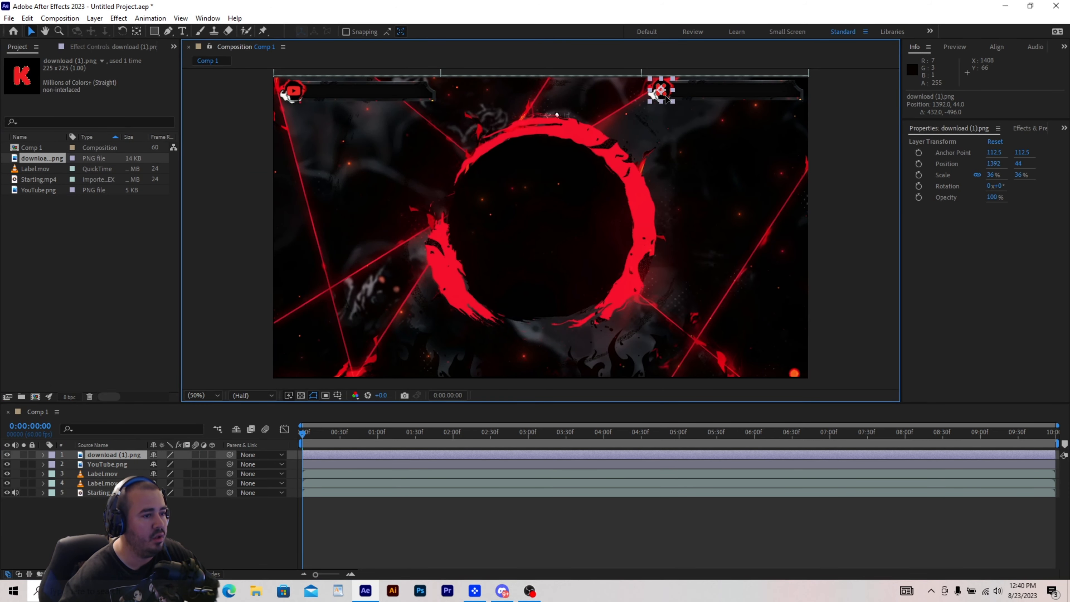
left_click(697, 201)
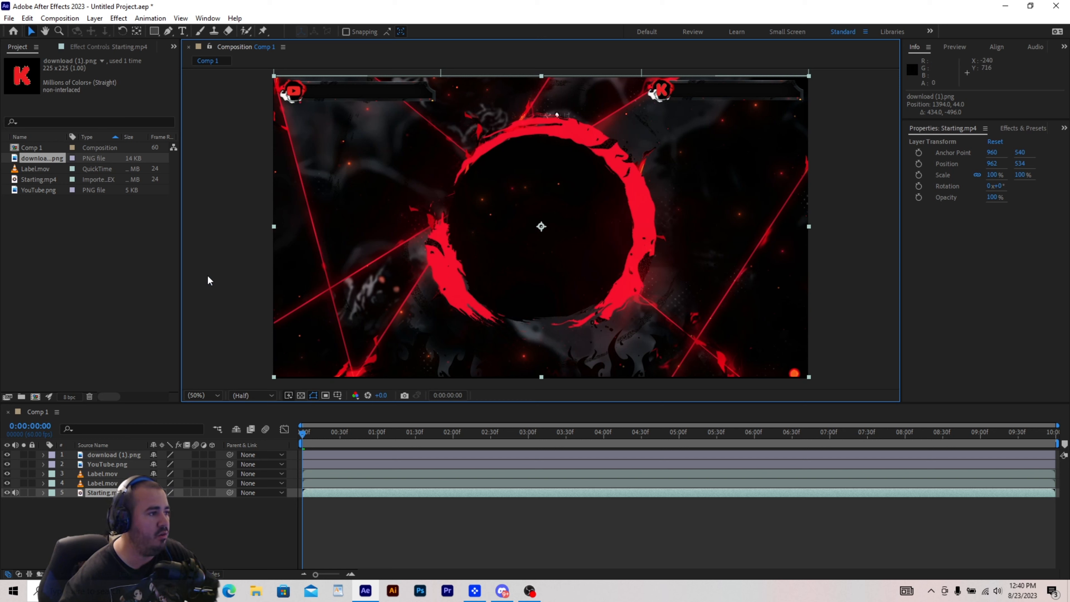
- Add a text layer with the streamer's channel handle over the upper-left label and make it the top layer
left_click(183, 31)
left_click(313, 98)
type("MichaelG")
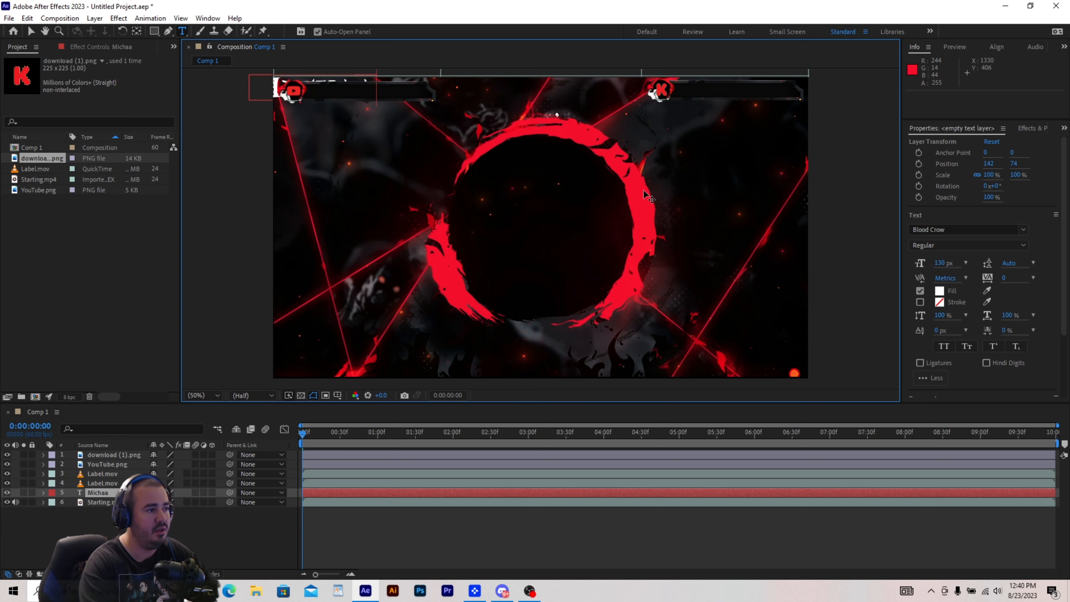
type("R95USA")
left_click_drag(100, 493, 101, 453)
- Set the handle text's size to 41 px and place it inside the upper-left label at about 310, 62
double_click(320, 93)
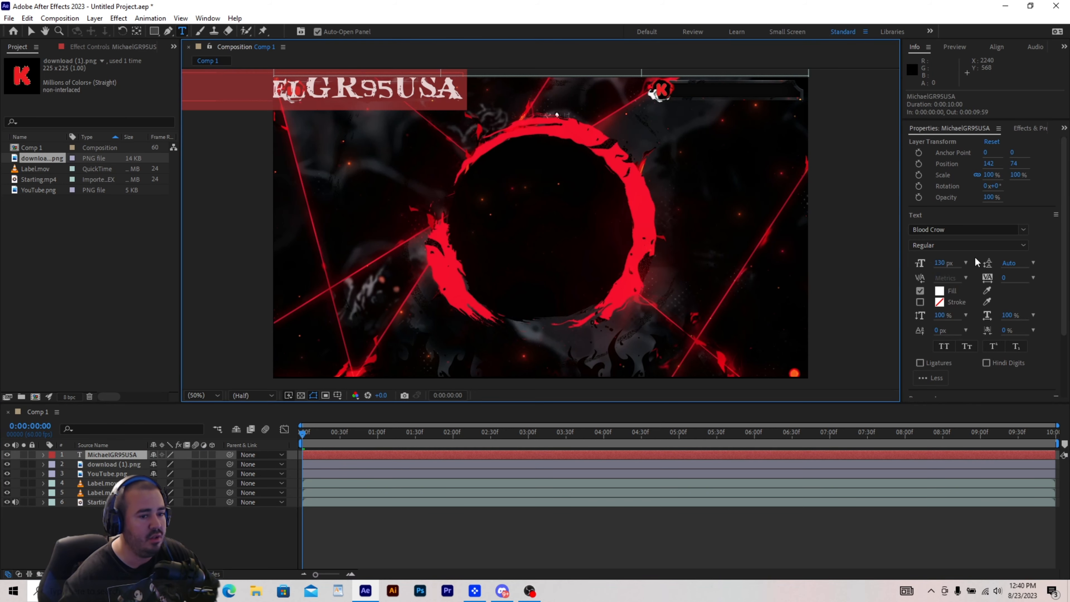
left_click_drag(939, 263, 899, 260)
left_click(318, 95)
left_click(31, 31)
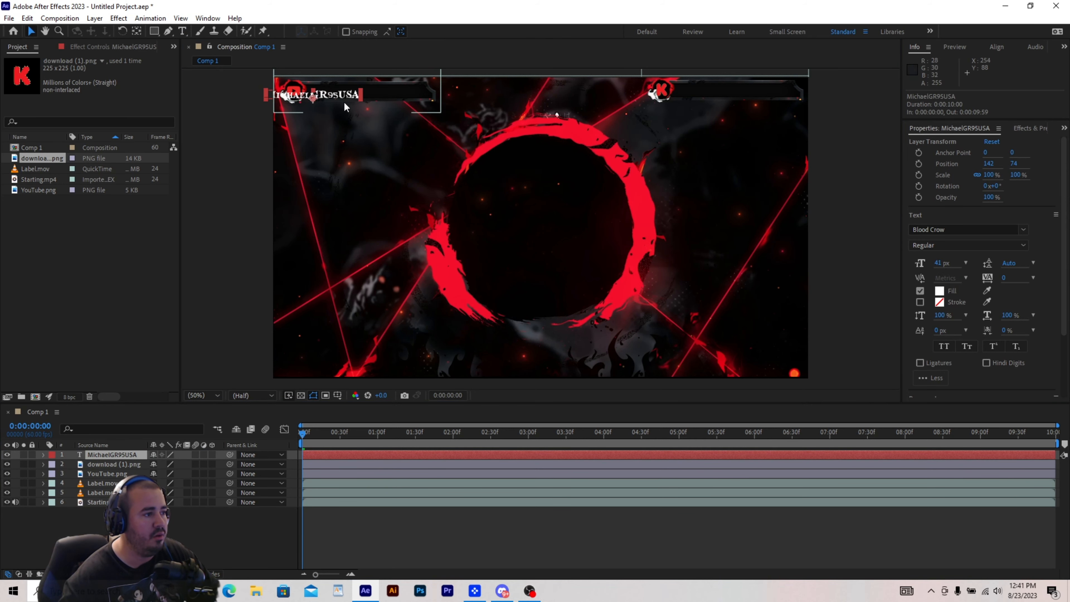
left_click_drag(343, 98, 390, 94)
left_click(389, 154)
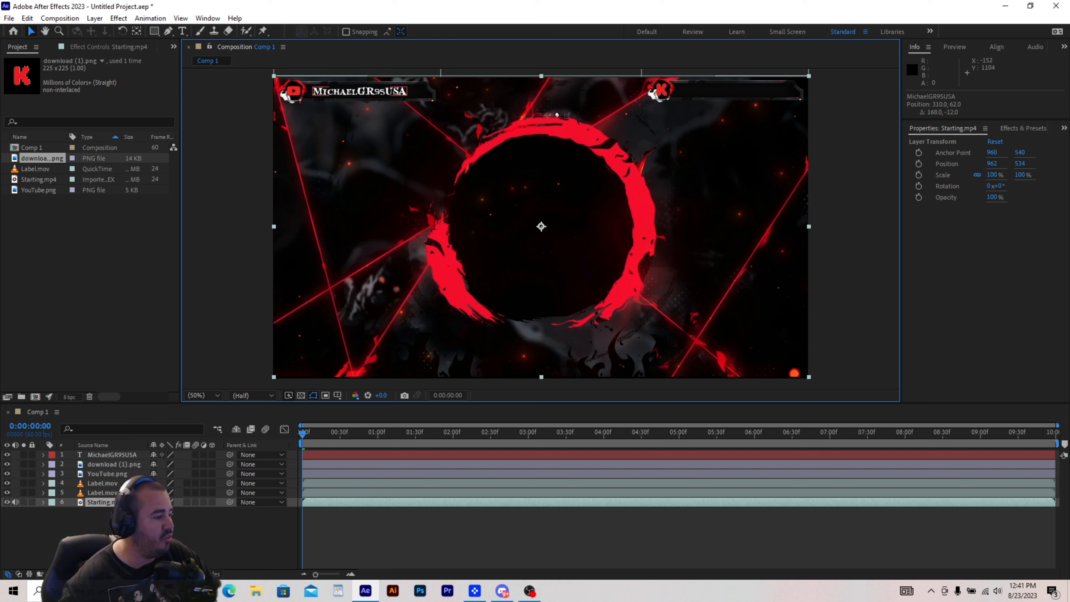
- Duplicate the handle text layer and place the copy inside the upper-right label at about 1634, 62
left_click(117, 454)
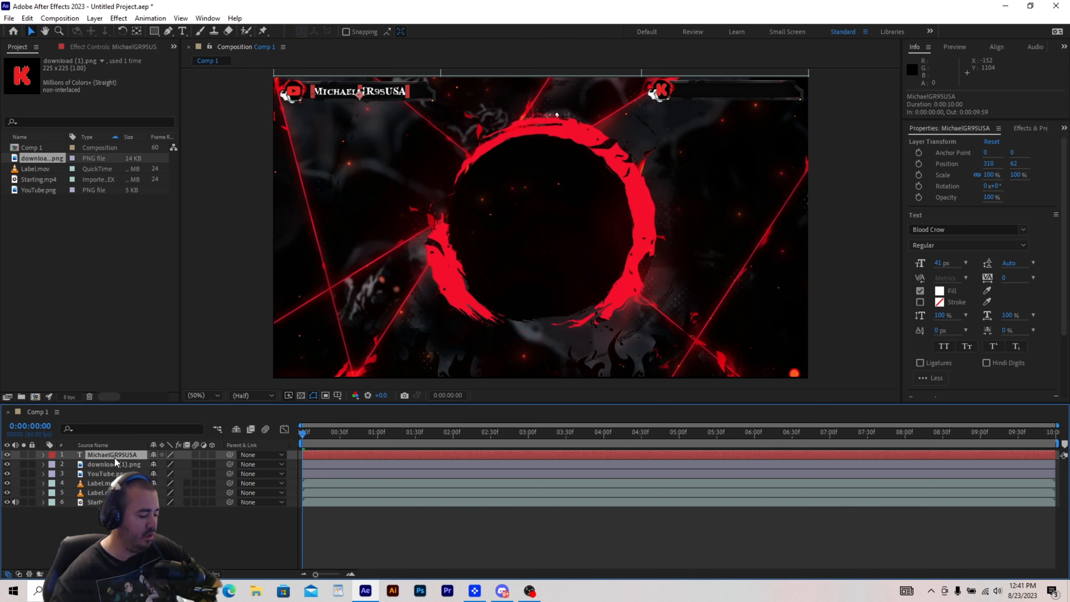
key("ctrl+c")
key("ctrl+v")
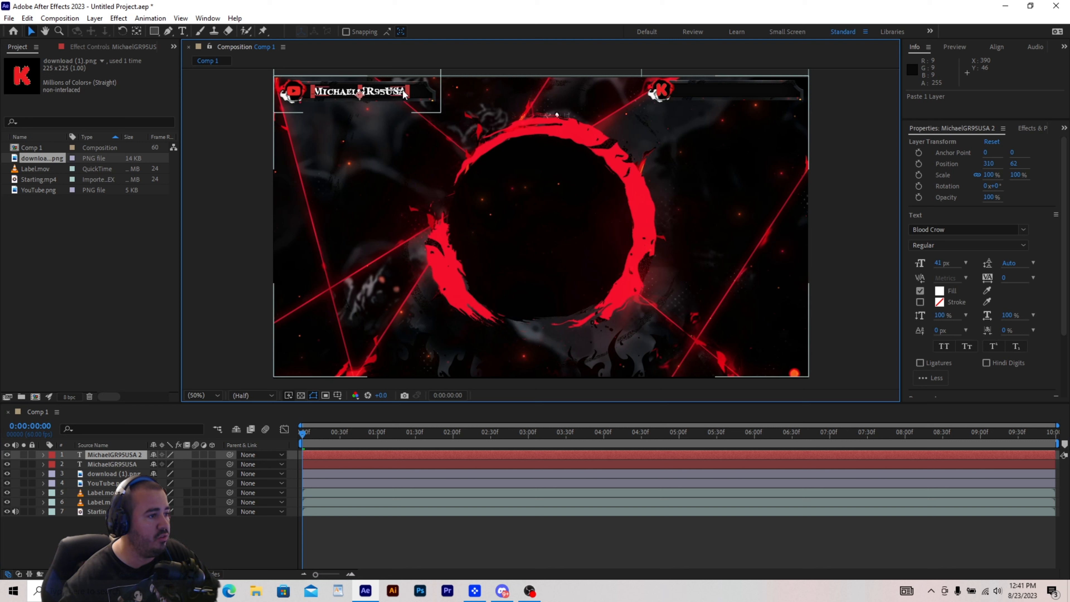
left_click_drag(379, 96, 745, 105)
left_click(791, 173)
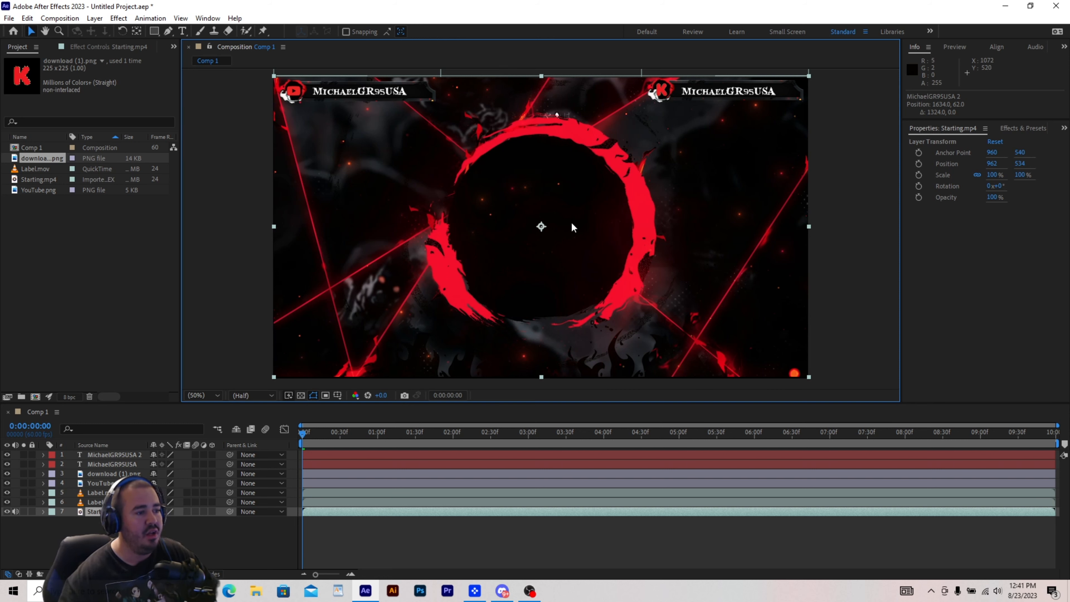
- Add the text "Stream will be" at 59 px and centre it in the upper part of the red circle
left_click(182, 31)
left_click(459, 198)
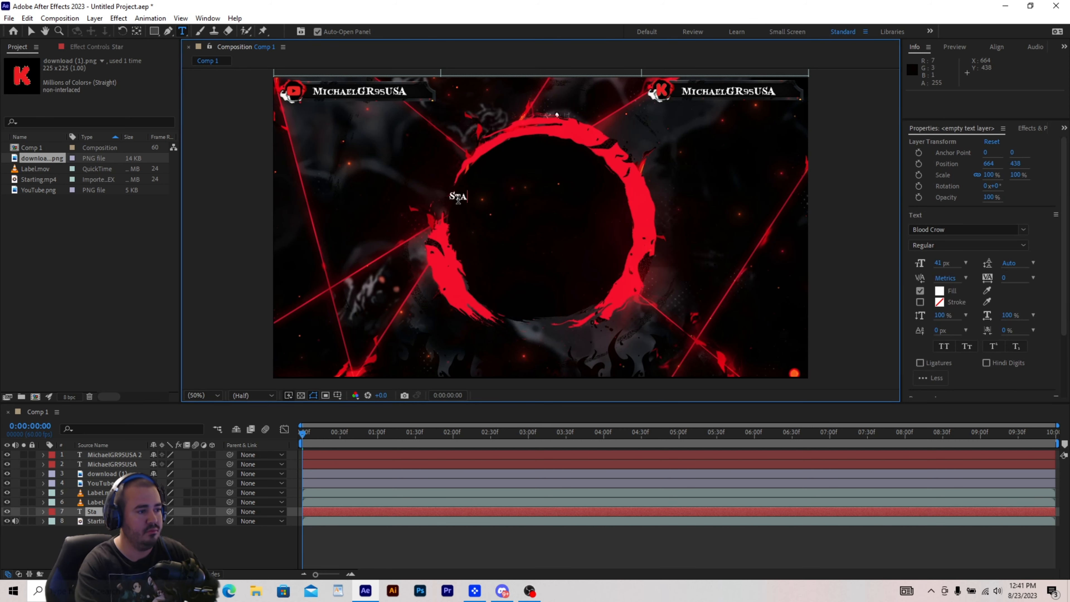
type("Stream will be")
left_click_drag(938, 263, 946, 263)
left_click(30, 31)
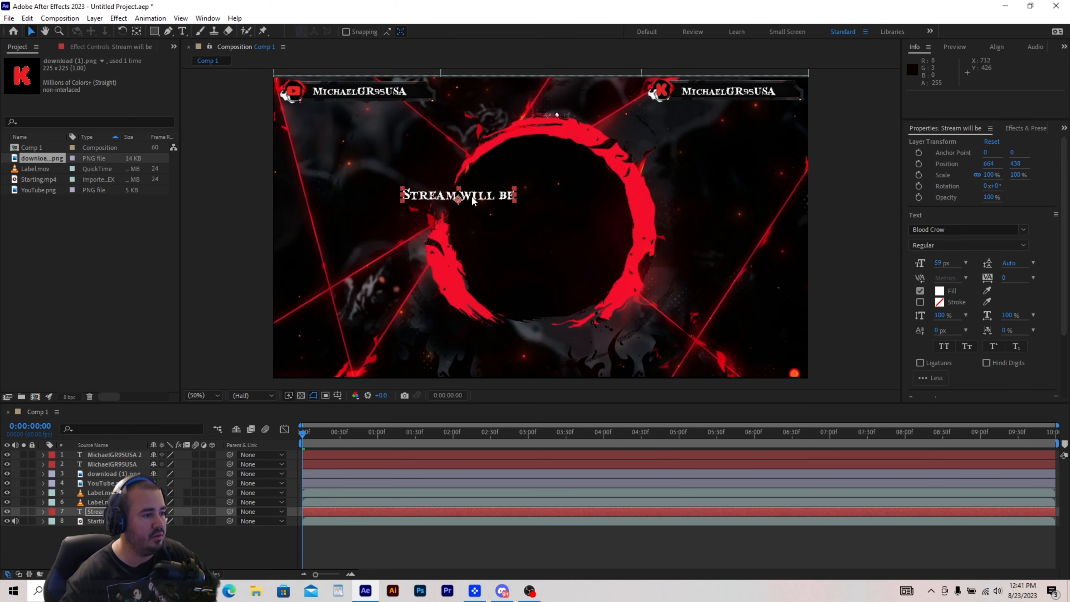
left_click_drag(471, 195, 554, 190)
left_click(379, 179)
- Add the text "Starting Soon" at 177 px and place it across the red circle at about 962, 620
left_click(182, 31)
left_click(382, 292)
type("Starting Soon")
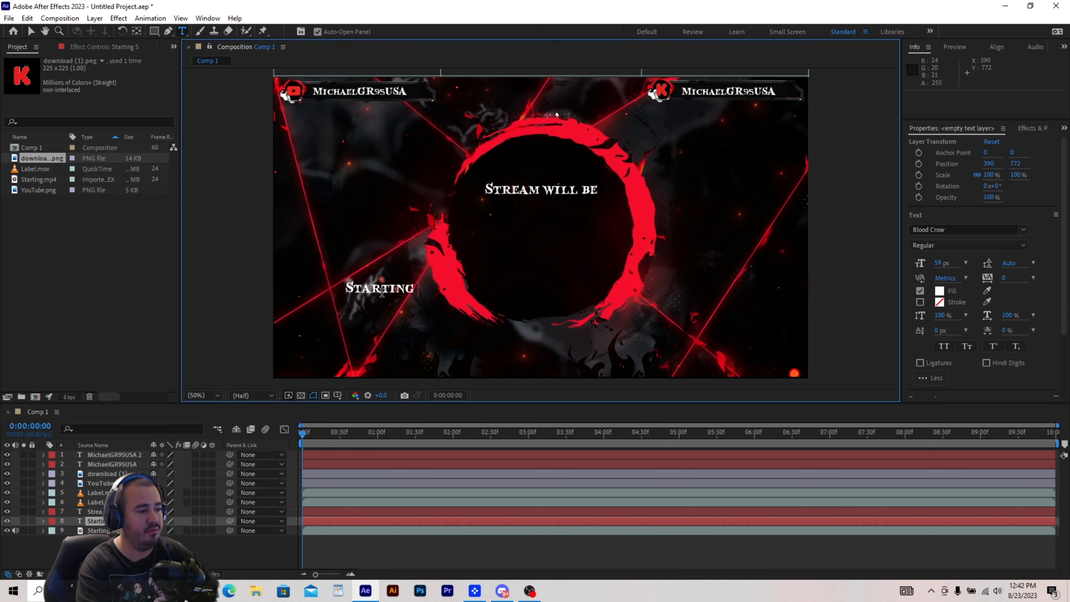
key("ctrl+a")
left_click_drag(939, 263, 988, 263)
left_click(31, 30)
left_click_drag(421, 278, 582, 236)
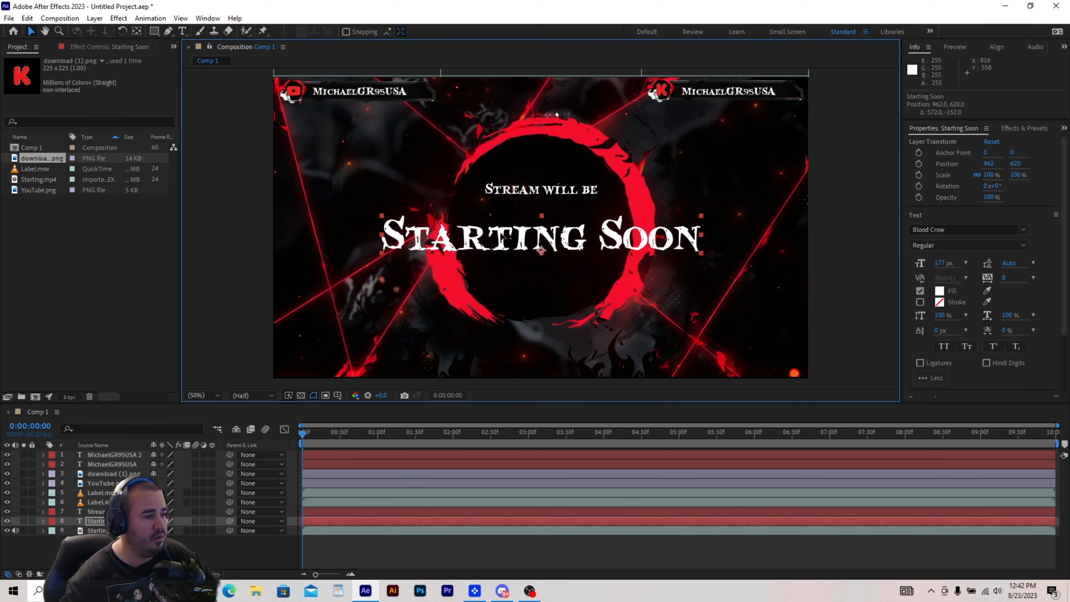
left_click(895, 257)
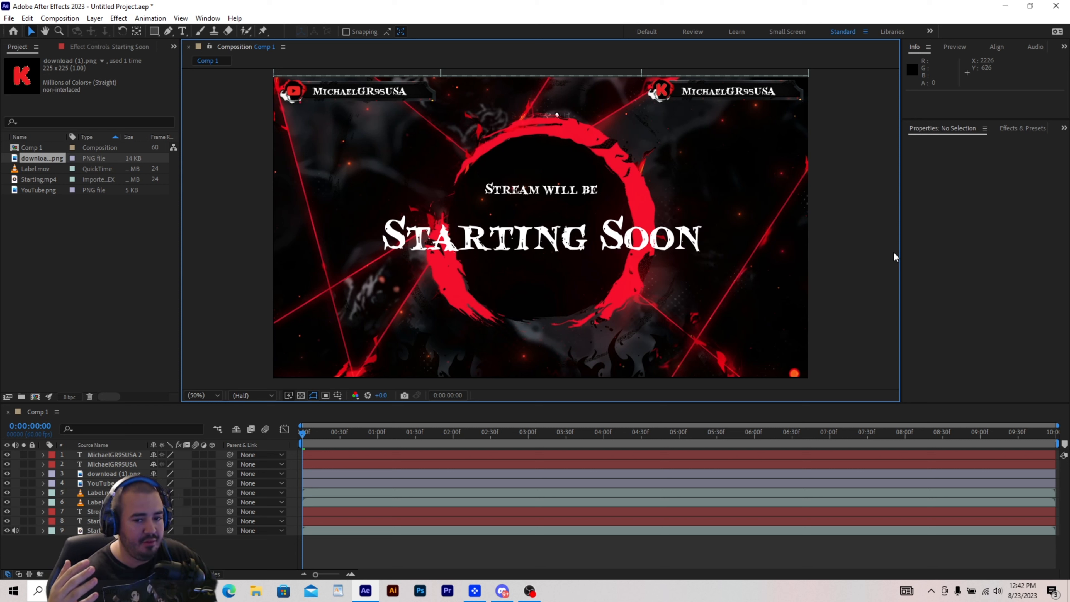
- Move "Stream will be" down and "Starting Soon" up to about 980, 588 to close their gap, and preview the animation
left_click(555, 198)
left_click_drag(556, 195, 560, 228)
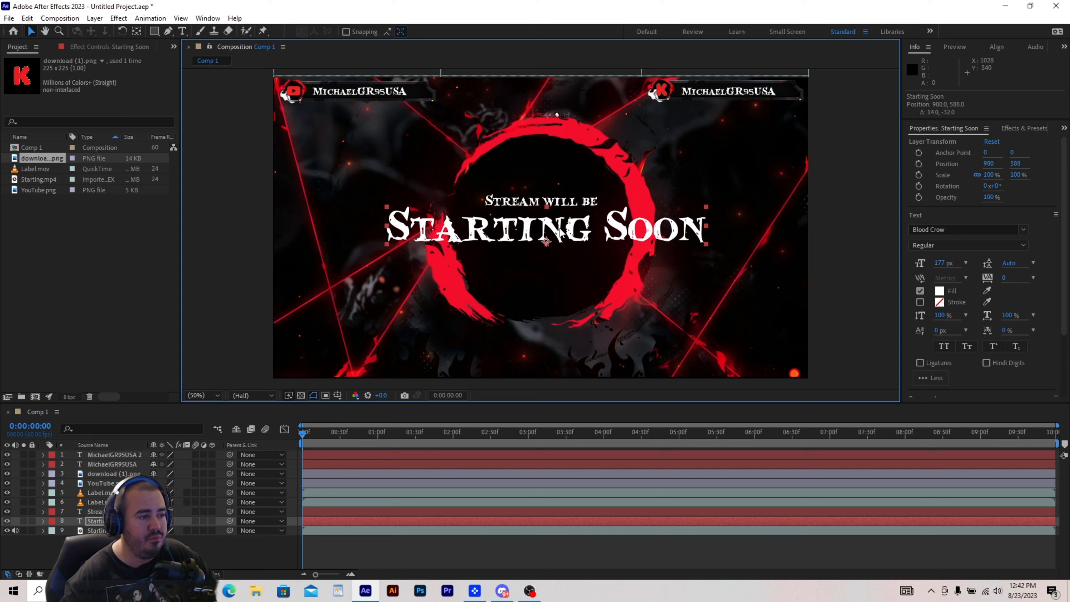
left_click(611, 274)
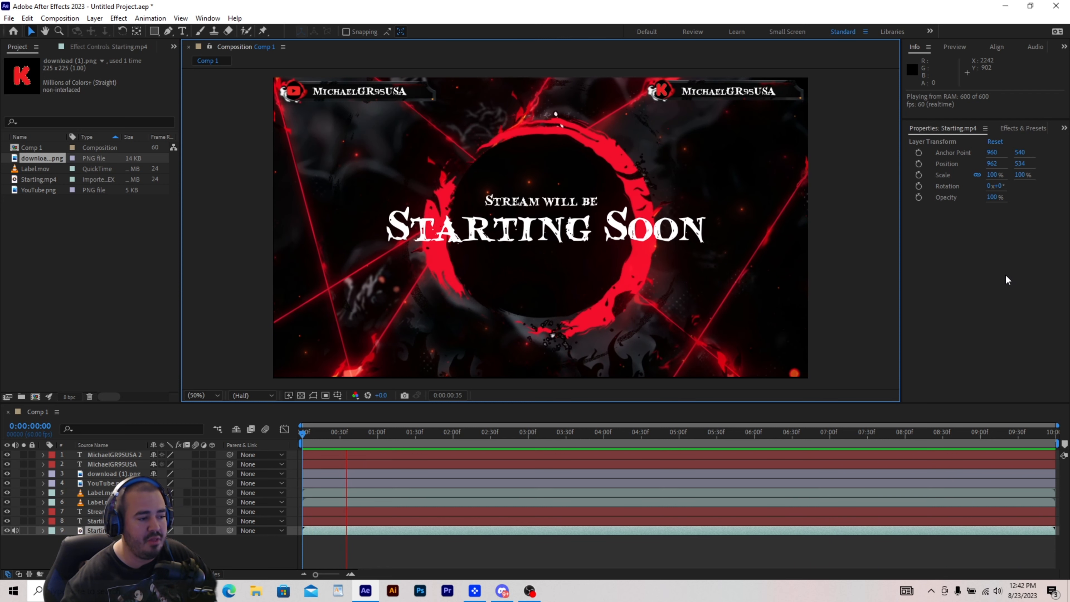
key("space")
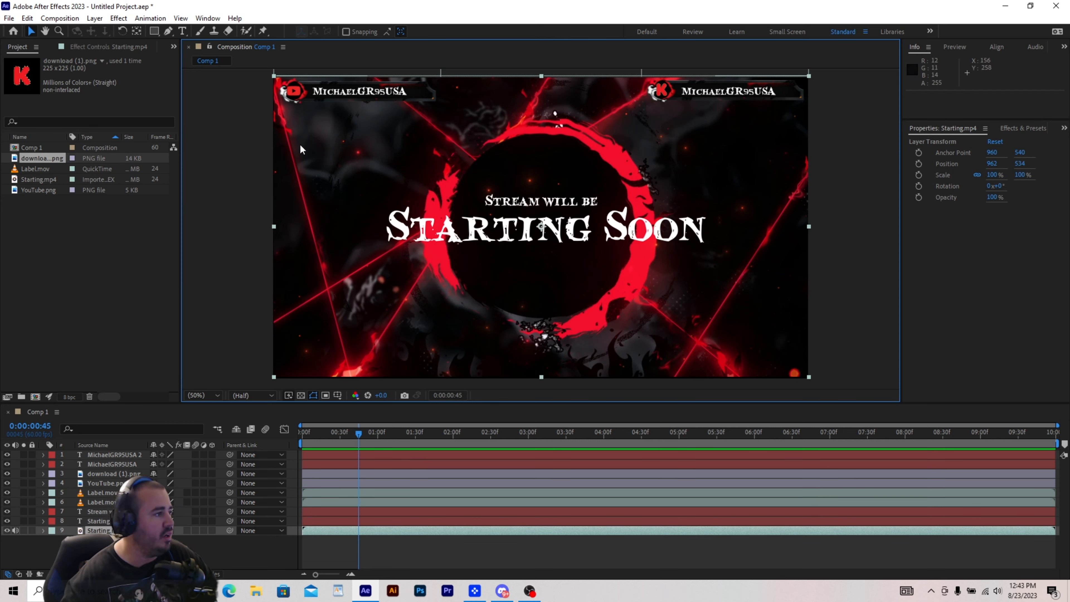
- Send Comp 1 to the Adobe Media Encoder queue for export
left_click(9, 18)
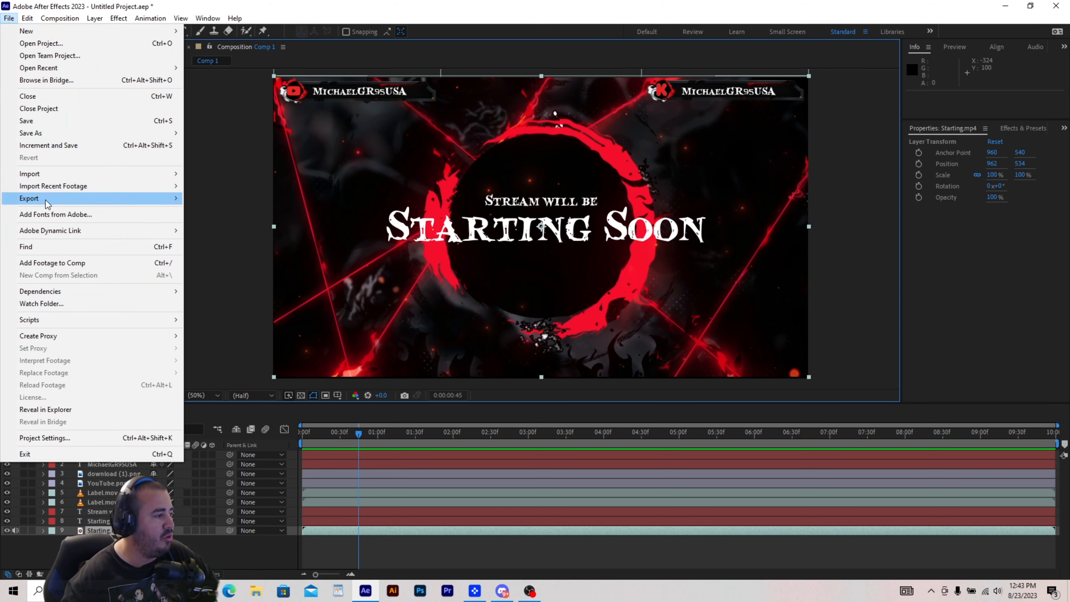
mouse_move(61, 200)
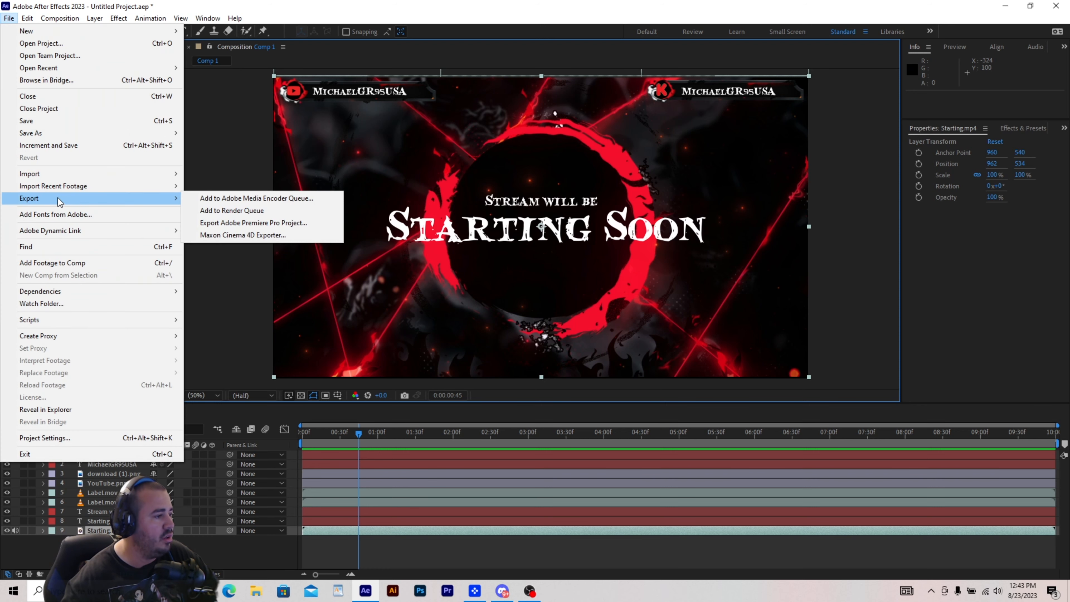
left_click(255, 198)
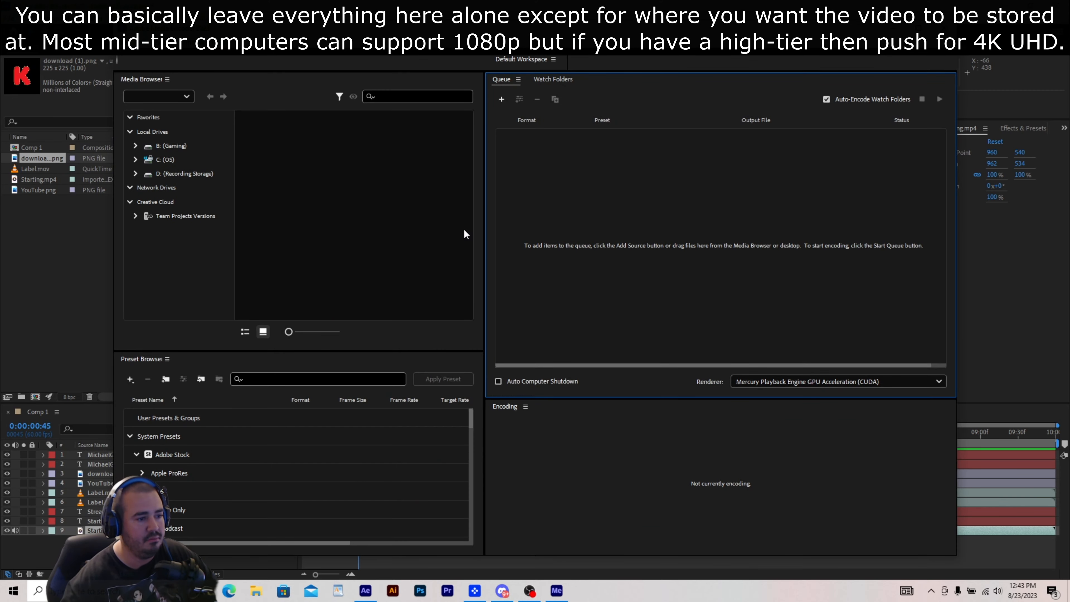
- Set Comp 1's export preset to YouTube 1080p Full HD, keeping the H.264 format
left_click(602, 156)
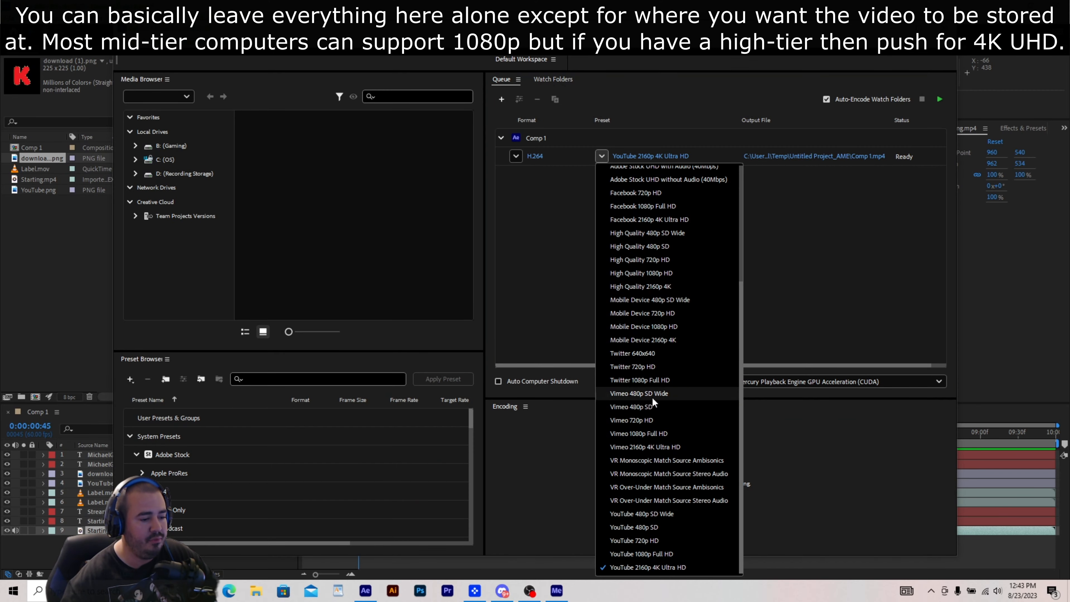
left_click(655, 558)
left_click(601, 156)
left_click(655, 549)
left_click(601, 156)
scroll(668, 491, "up", 3)
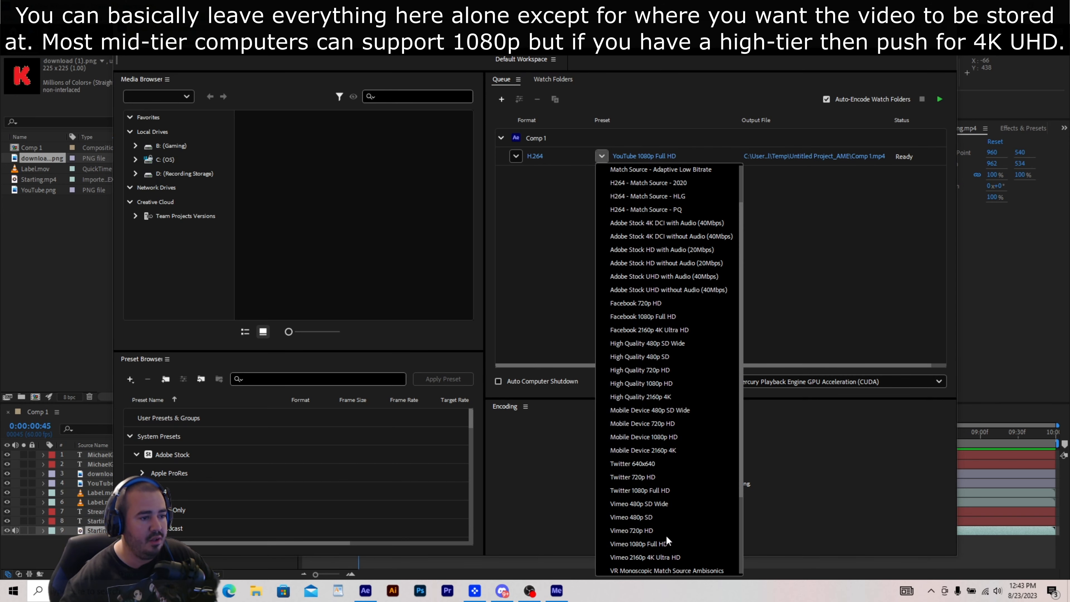
scroll(667, 541, "down", 1)
left_click(826, 307)
left_click(515, 155)
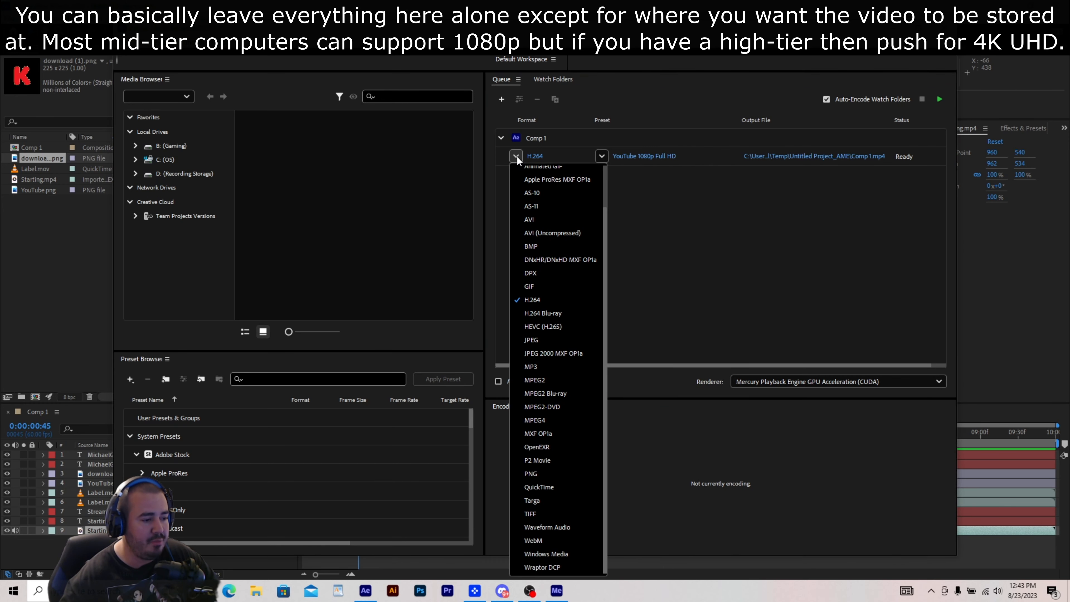
left_click(517, 155)
- Set the output file to Starting in a new Ae Edits folder on drive D, and render the queue
left_click(814, 156)
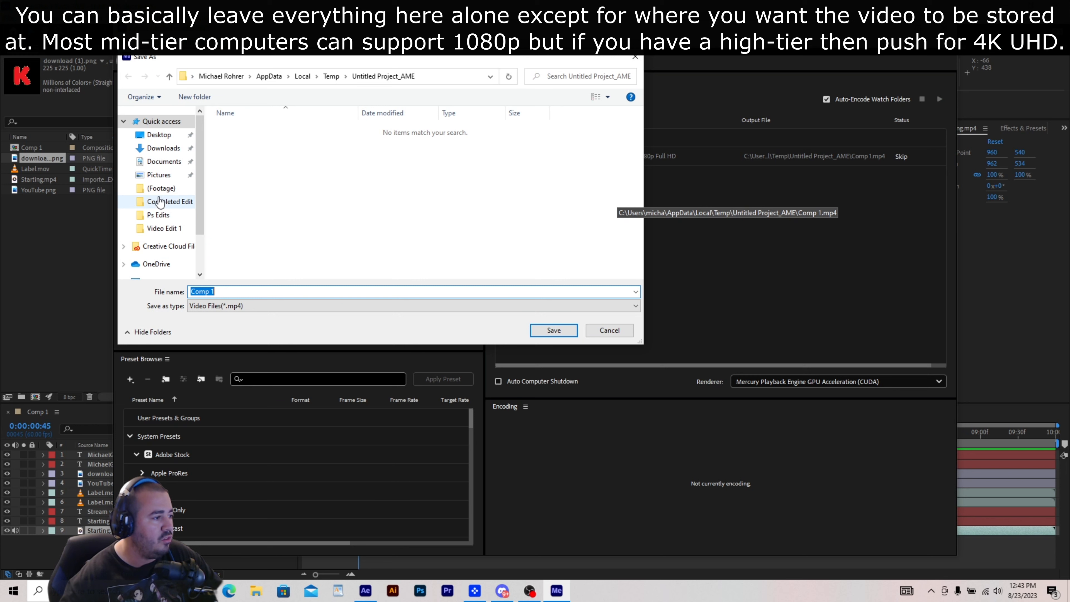
scroll(169, 211, "down", 3)
left_click(169, 237)
left_click(194, 96)
type("Ae Edits")
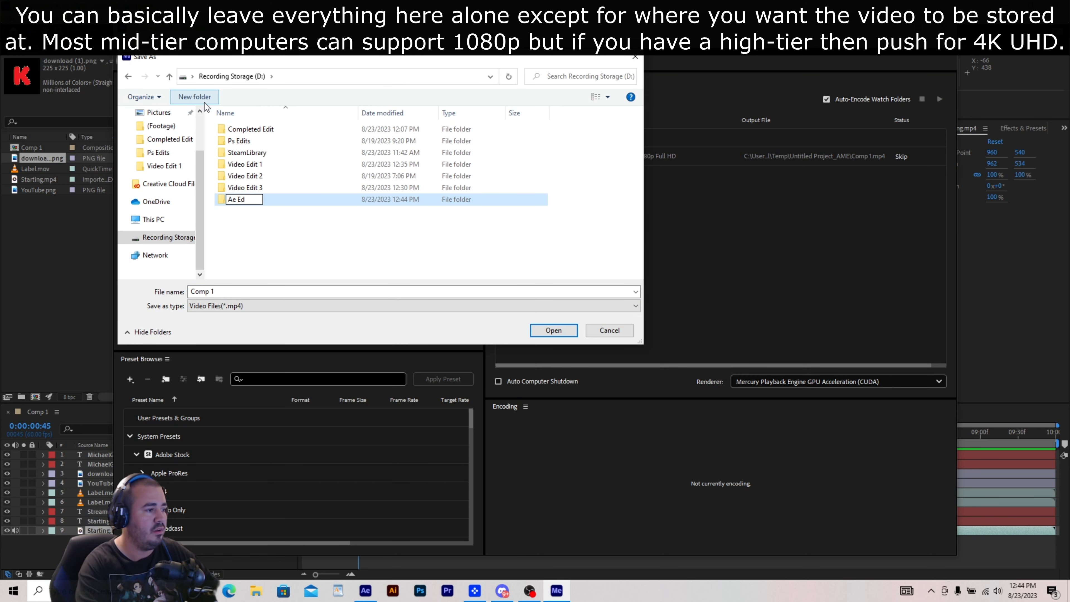
key("Return")
double_click(241, 199)
type("Starting")
left_click(565, 329)
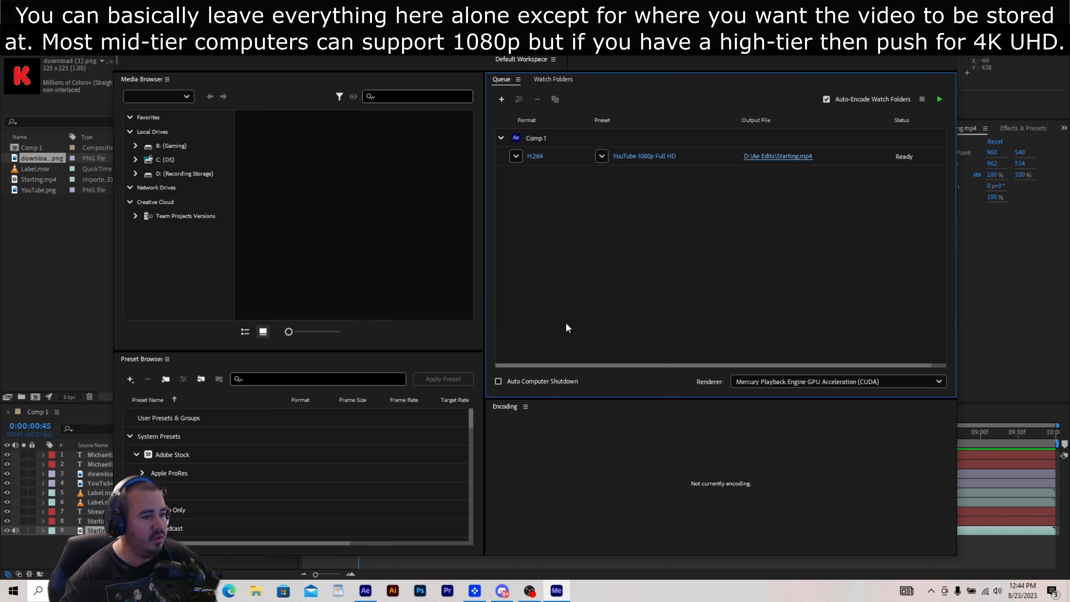
left_click(941, 99)
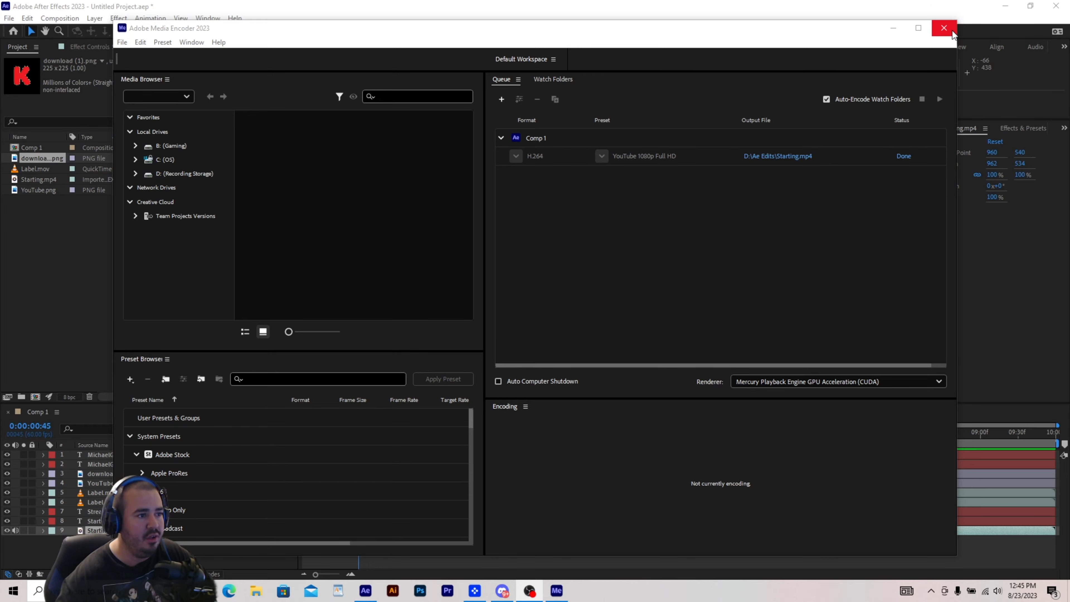
left_click(885, 27)
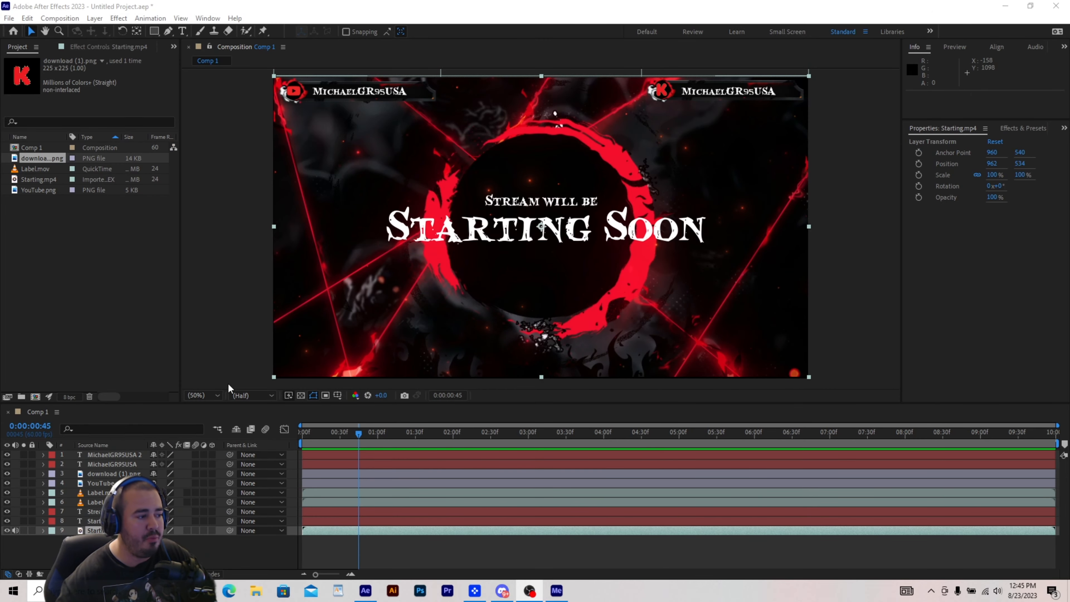
- Save the After Effects project as Starting Screen in the Ae Edits folder
left_click(9, 18)
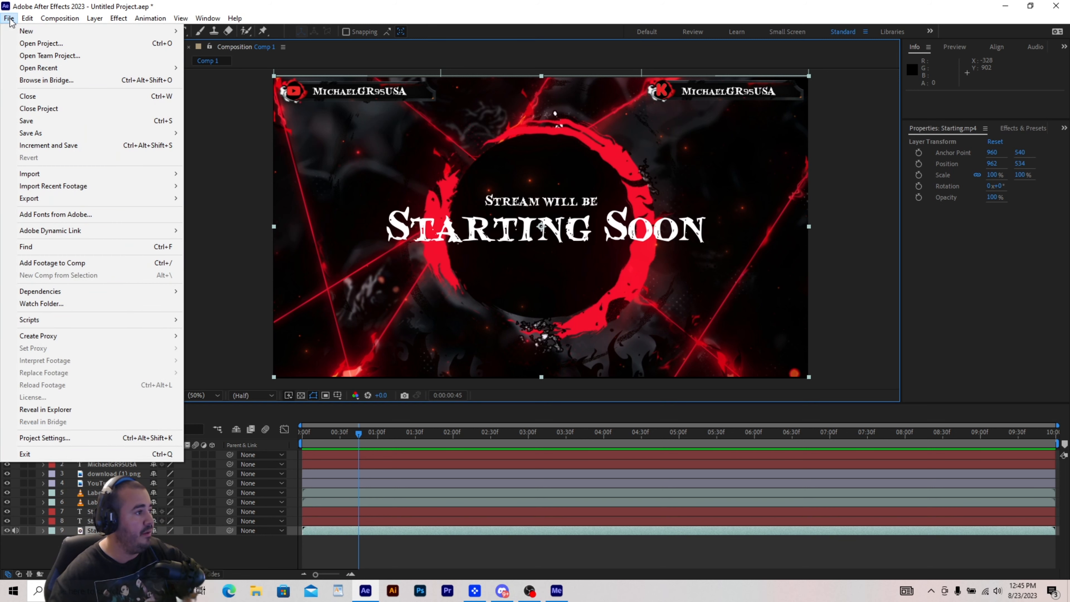
mouse_move(80, 133)
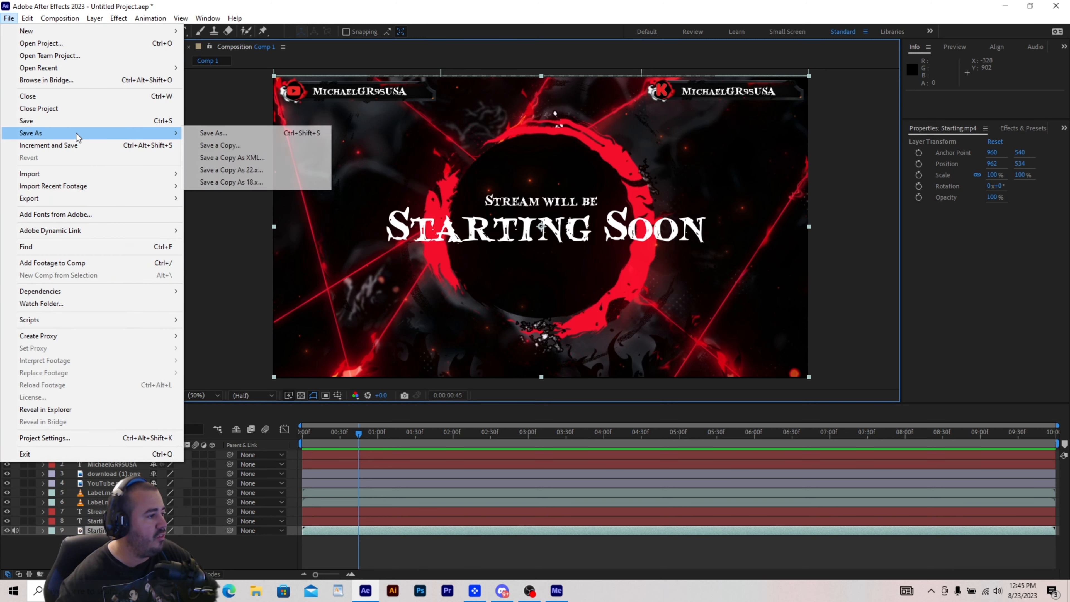
left_click(211, 134)
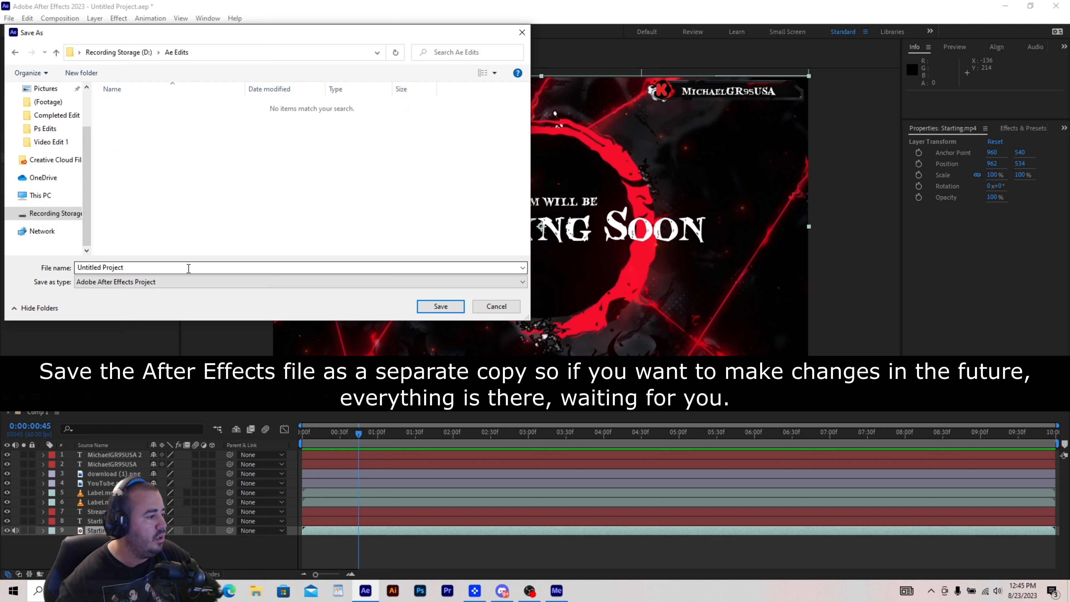
type("Starting Screen")
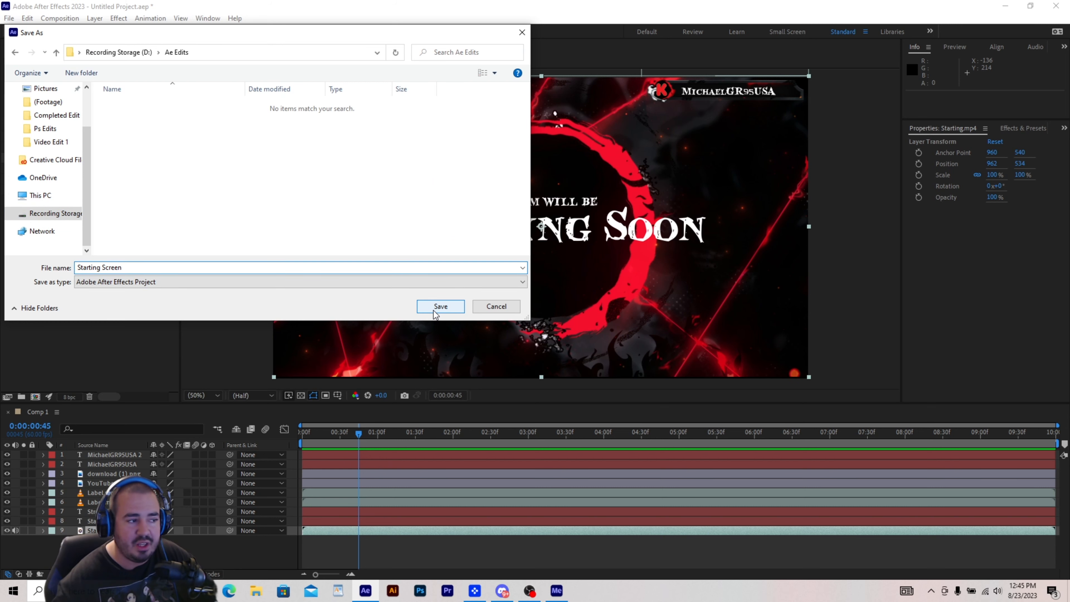
left_click(440, 306)
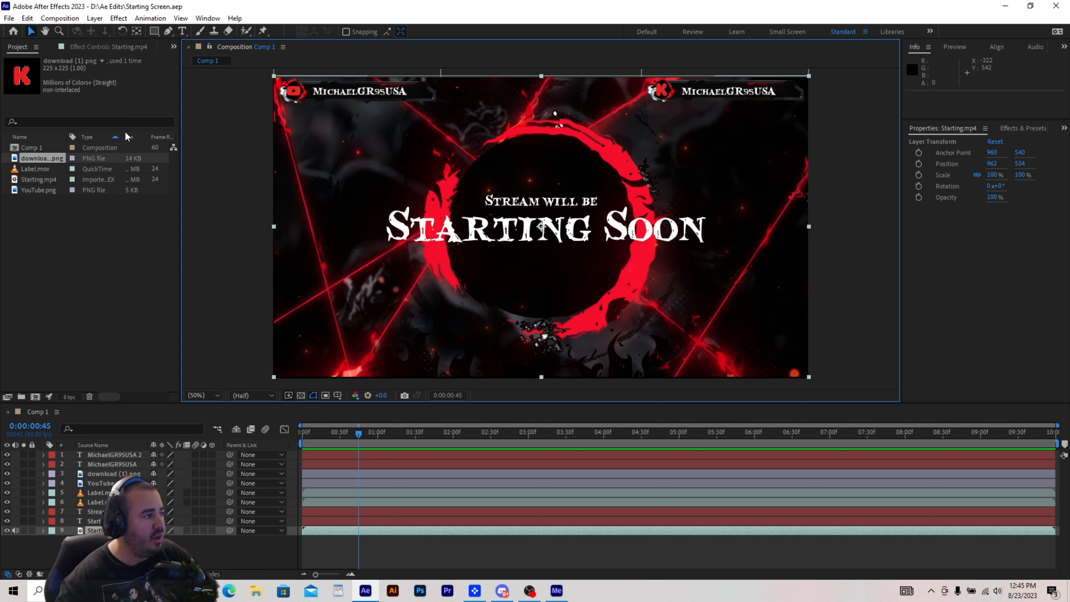
- Start a new project and create a 1920 x 1080 composition named BRB at 60 fps with a duration of 0:00:10:00
left_click(8, 18)
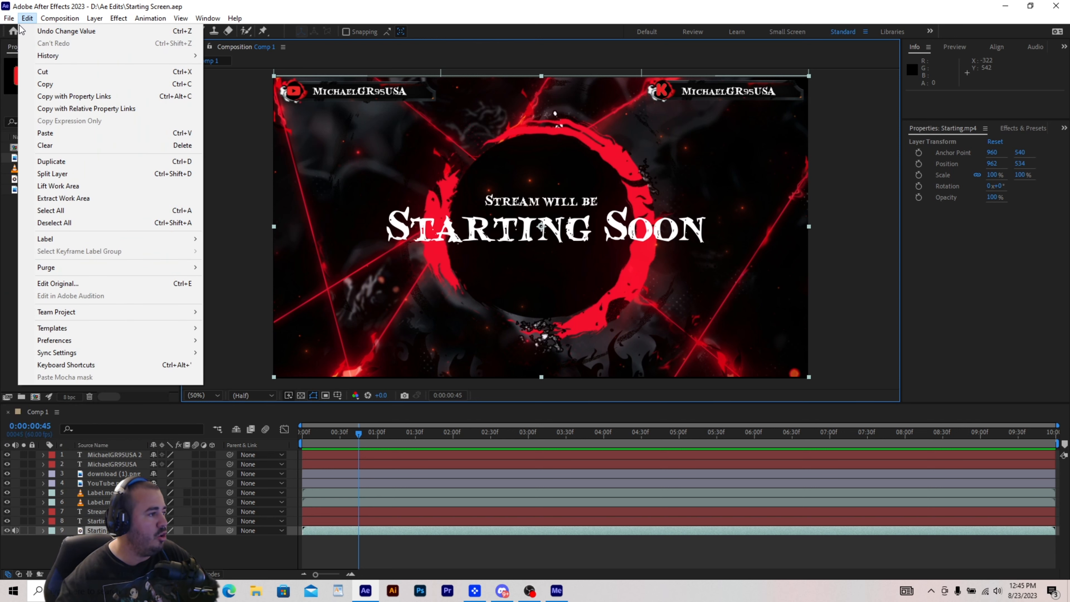
mouse_move(13, 30)
left_click(265, 31)
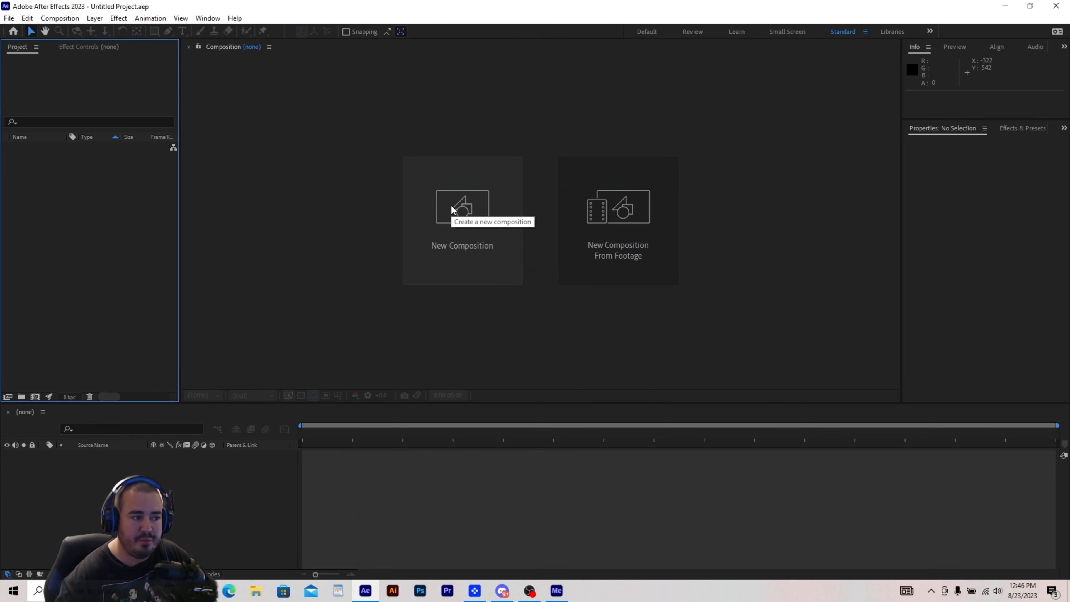
left_click(452, 206)
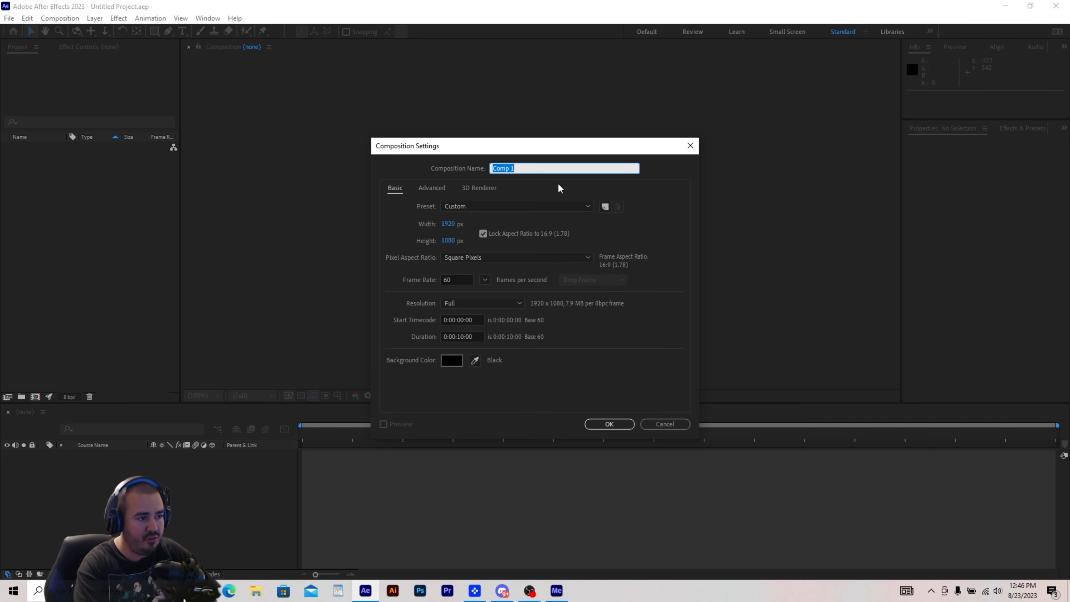
type("BRB")
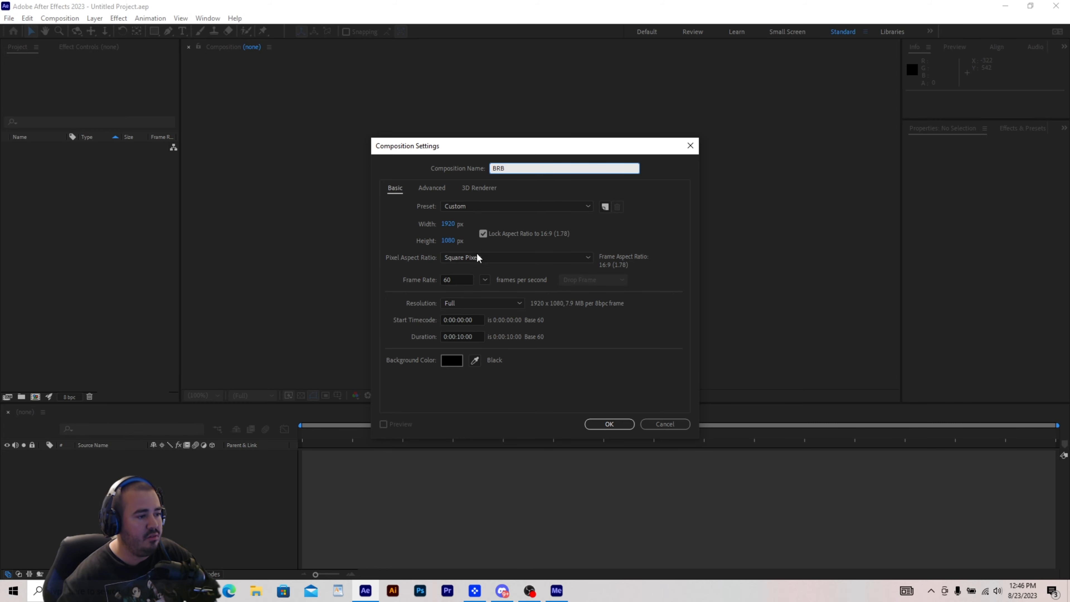
left_click(610, 423)
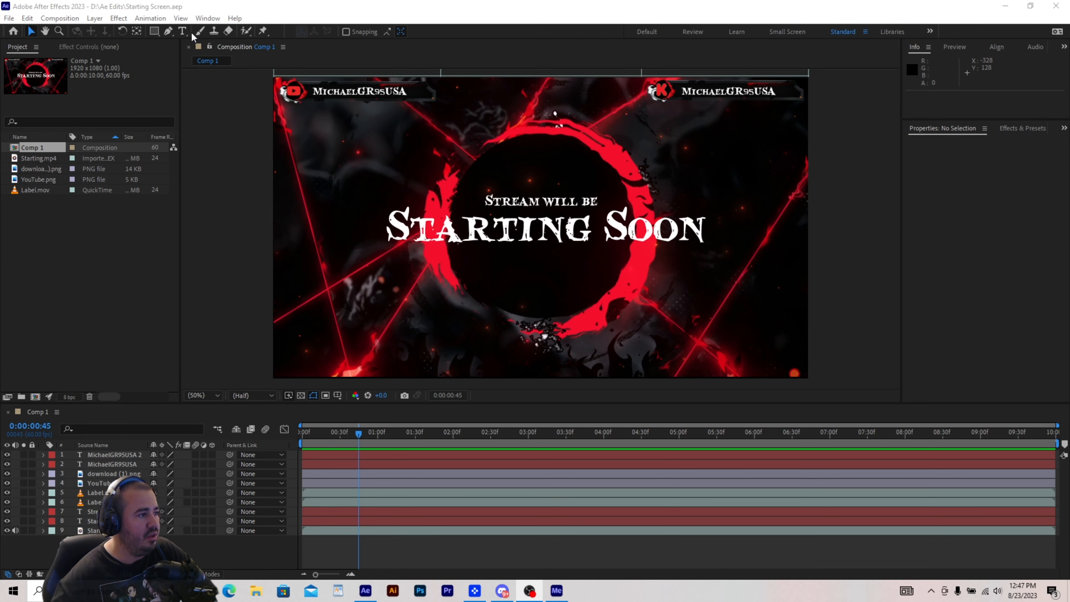
- Replace the main heading with "Away From Keyboard" at 143 px and the smaller line above it with "Currently,"
left_click(182, 32)
triple_click(529, 230)
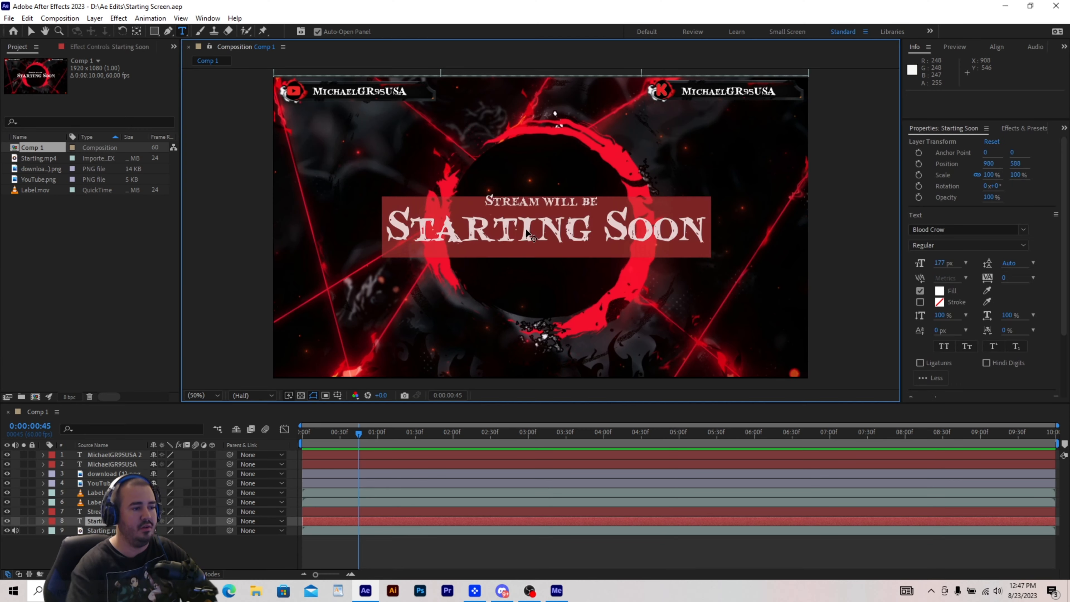
type("Away From Keyboard")
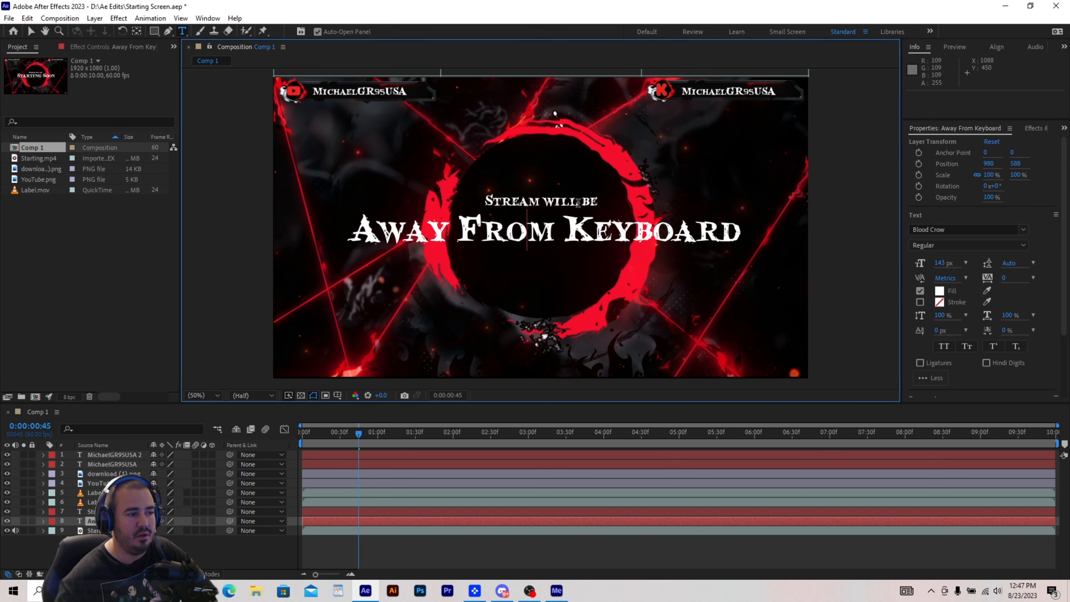
triple_click(554, 202)
type("Currently,")
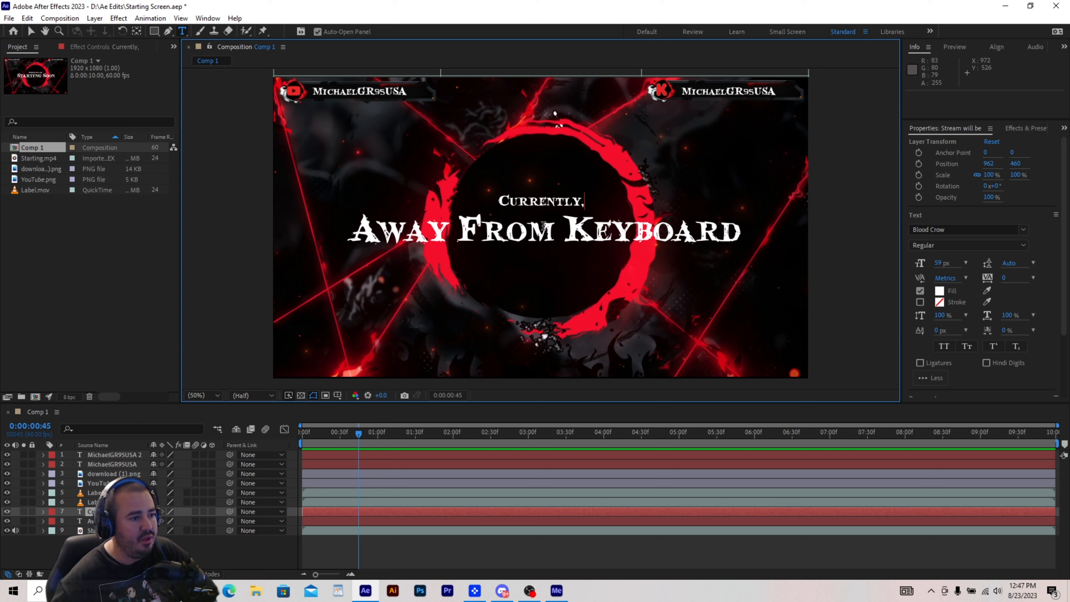
- Export Comp 1 through the Adobe Media Encoder queue as BRB.mp4 in the Ae Edits folder
left_click(16, 22)
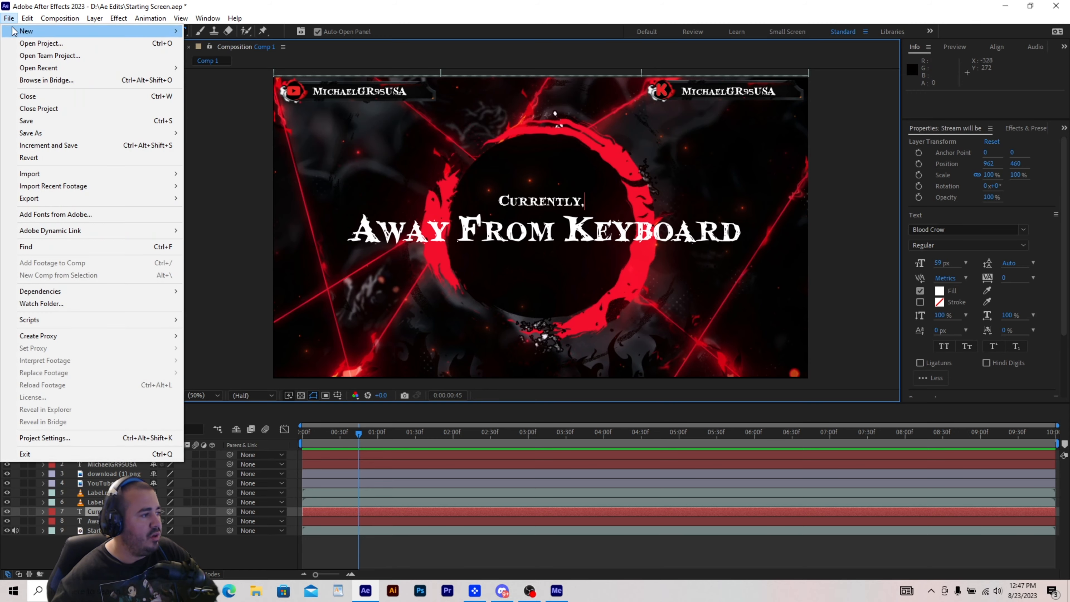
left_click(235, 203)
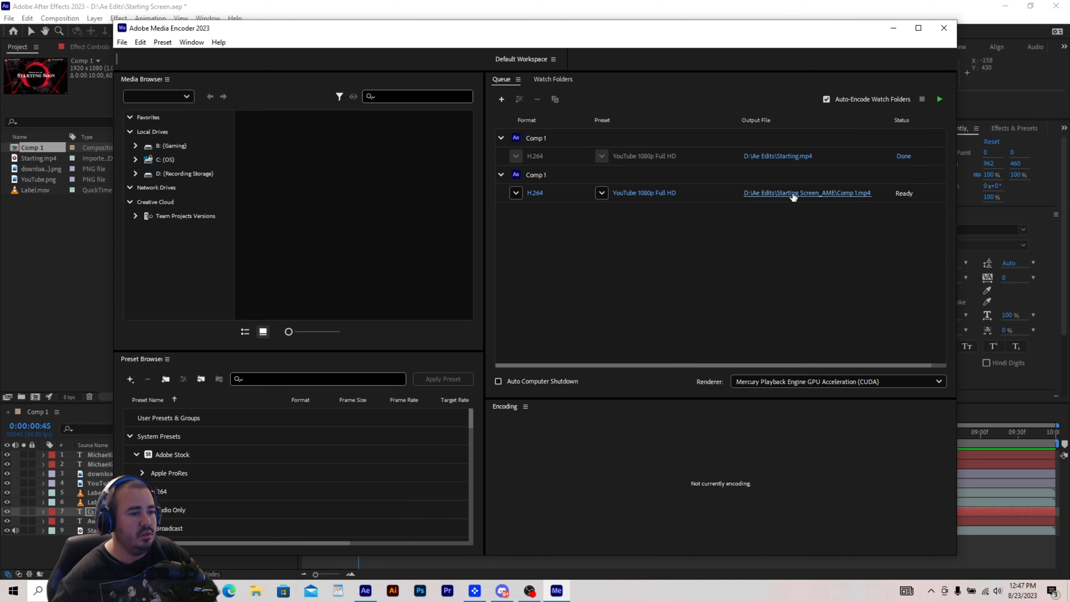
left_click(793, 196)
type("BRB")
key("Return")
left_click(939, 100)
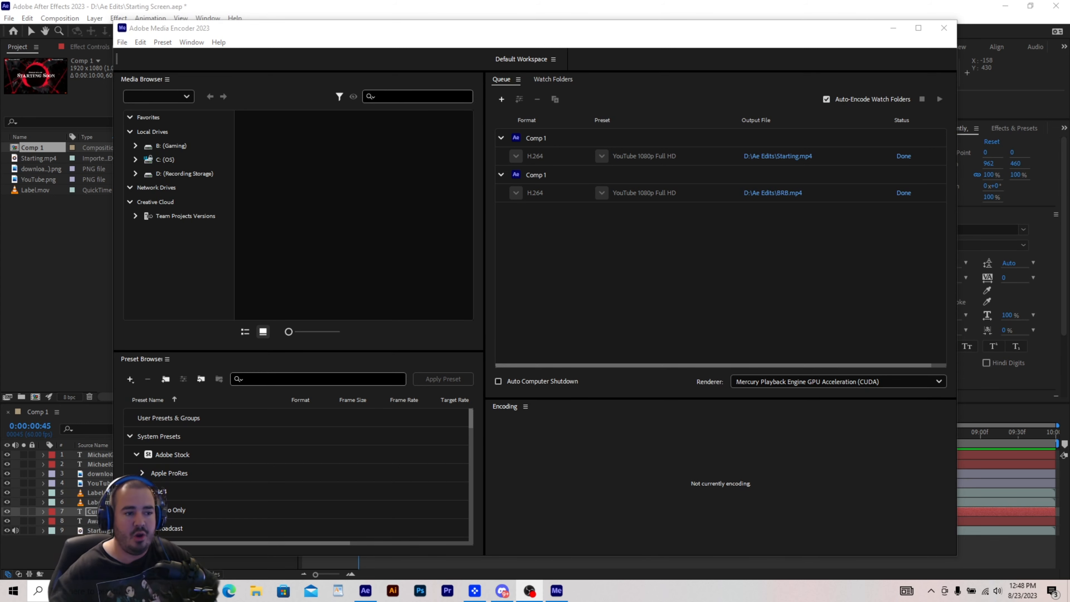
left_click(894, 27)
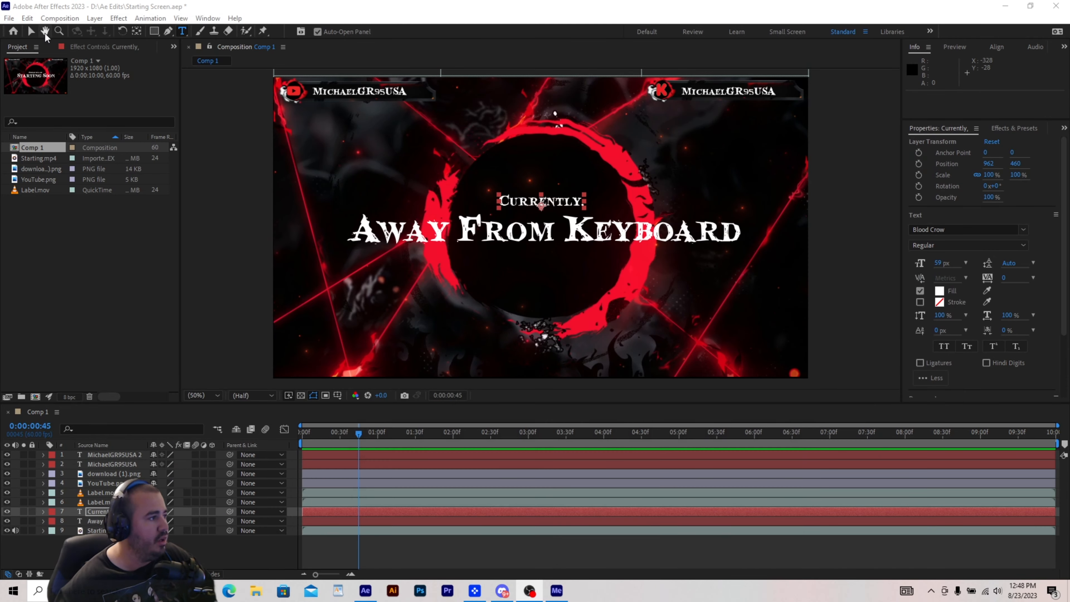
- Save the After Effects project under the new name BRB in the Ae Edits folder
left_click(8, 18)
mouse_move(80, 137)
left_click(211, 133)
key("Return")
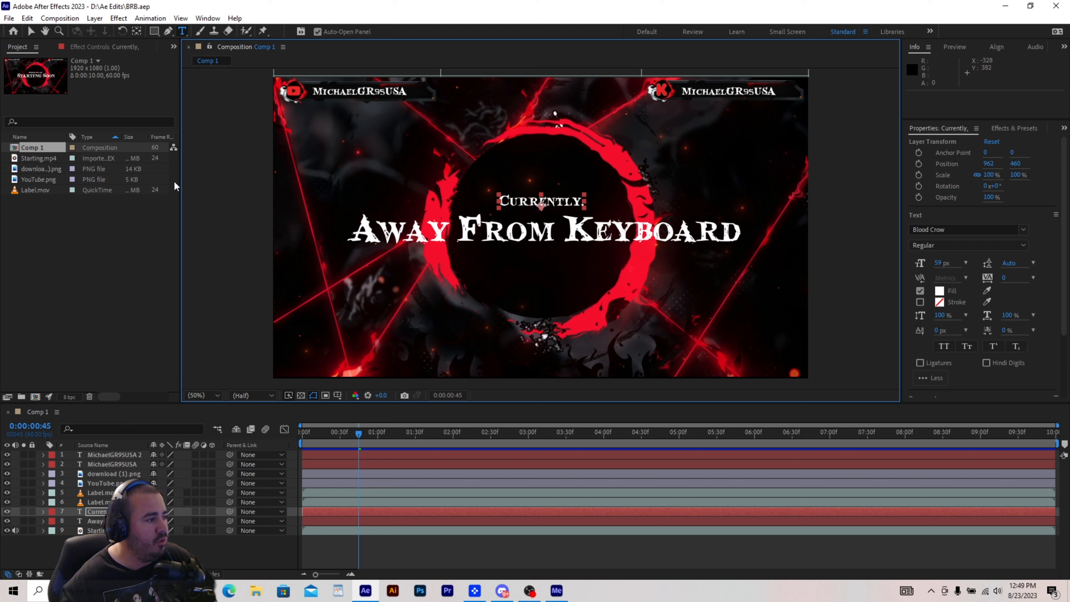
- Change the smaller line to "Thank You for Watching" and the main heading to "Stream Is Ending" at 152 px
double_click(542, 201)
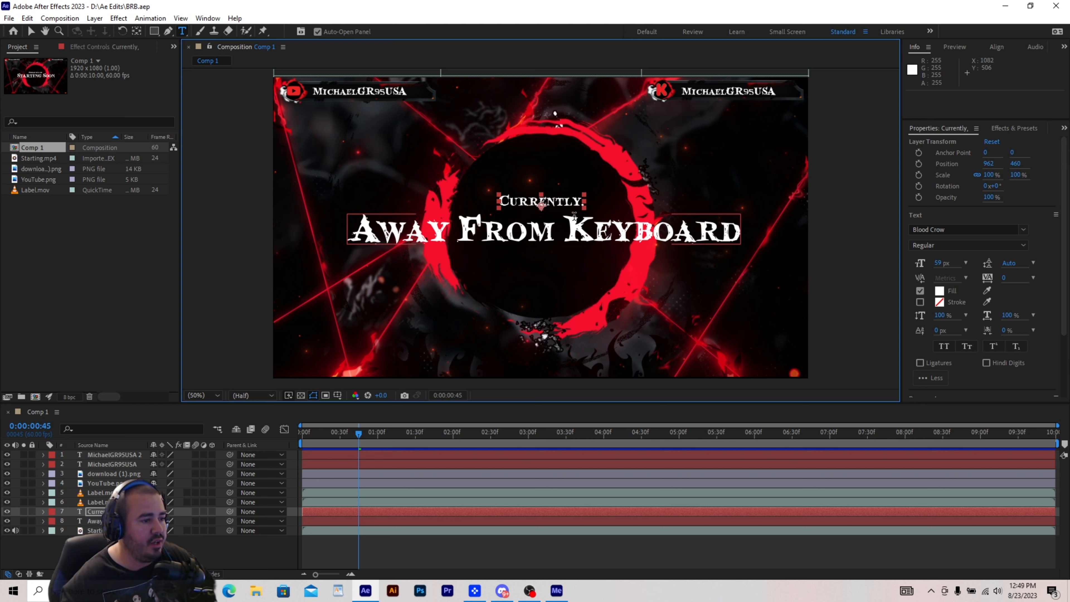
type("Thank You for Watching")
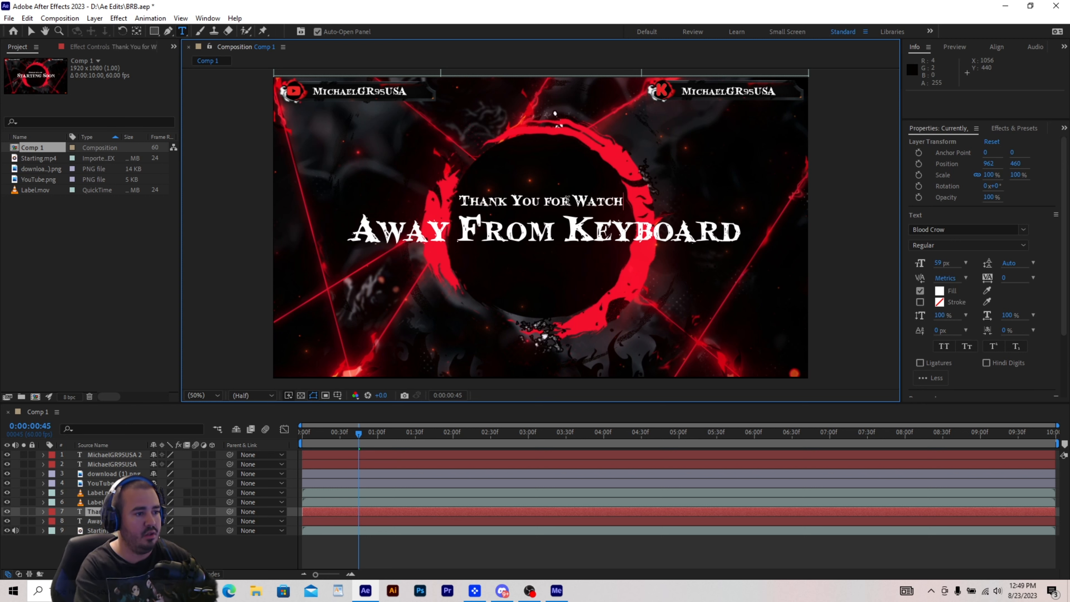
double_click(526, 239)
type("Stream Is Ending")
key("ctrl+a")
left_click_drag(939, 262, 944, 262)
left_click(604, 236)
- Export Comp 1 through the Adobe Media Encoder queue as Ending.mp4 in the Ae Edits folder, and close the encoder
left_click(9, 18)
left_click(234, 199)
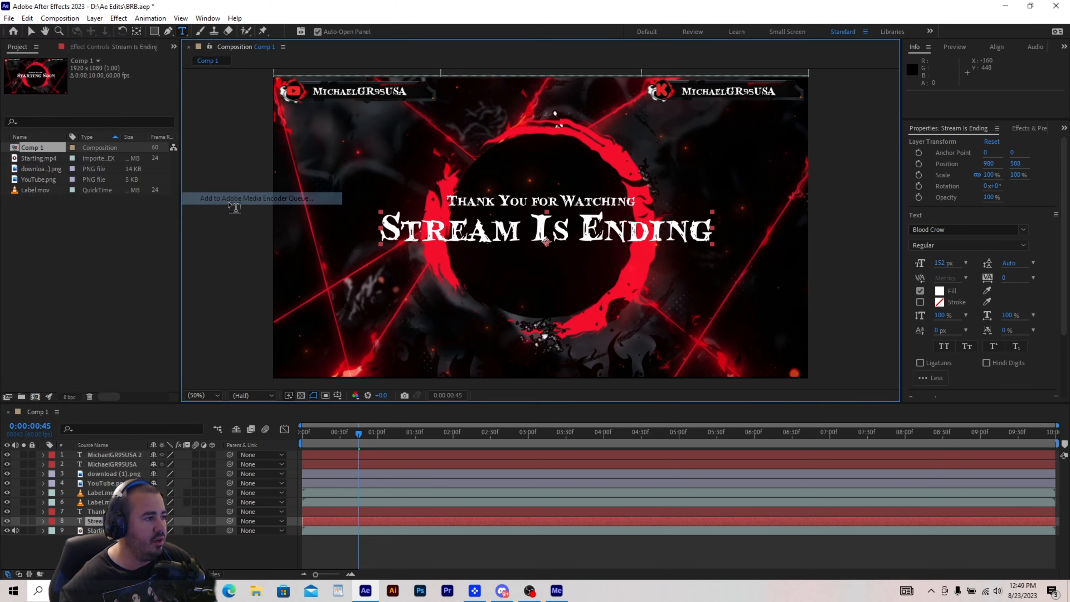
left_click(775, 230)
left_click(325, 76)
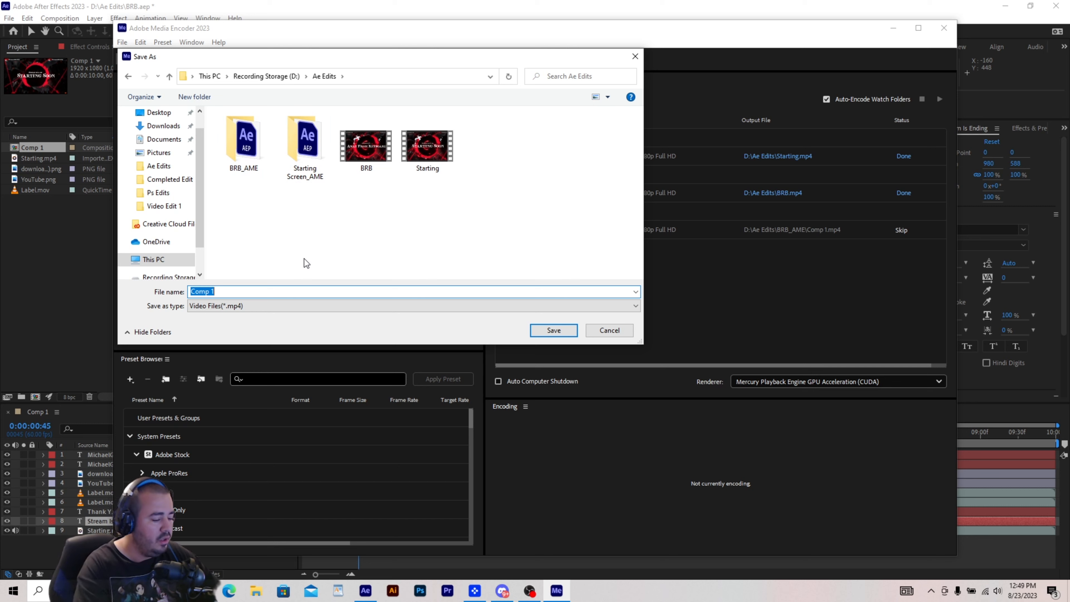
type("Ending")
left_click(553, 330)
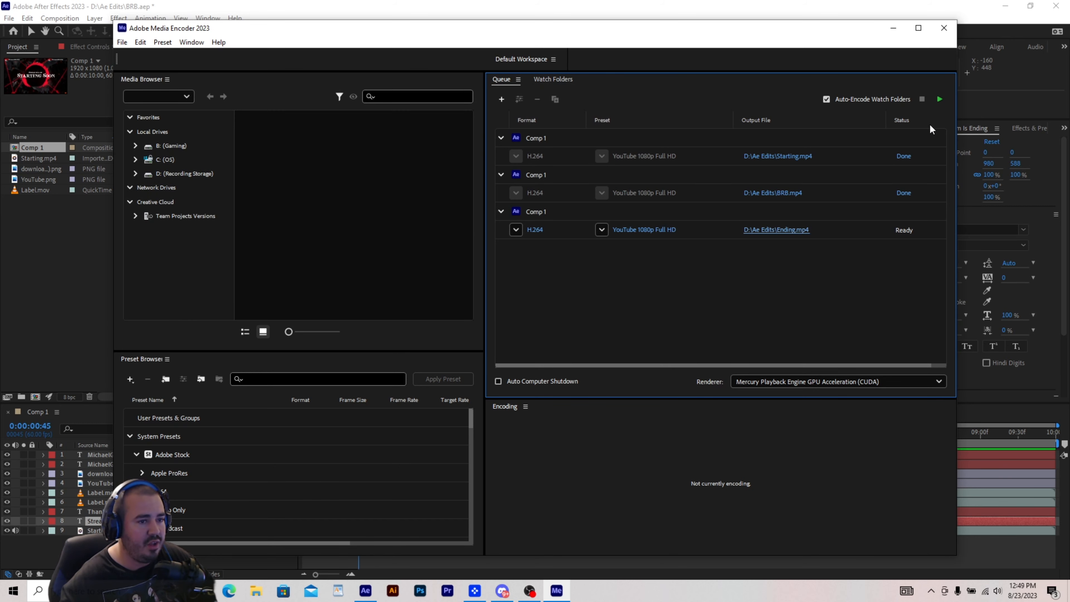
left_click(939, 99)
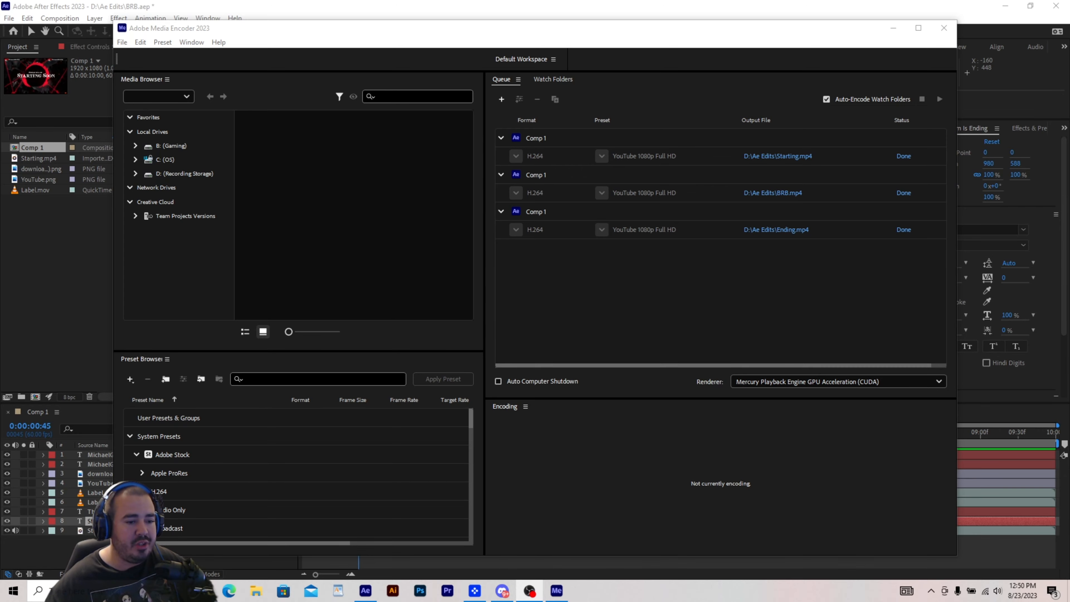
left_click(944, 28)
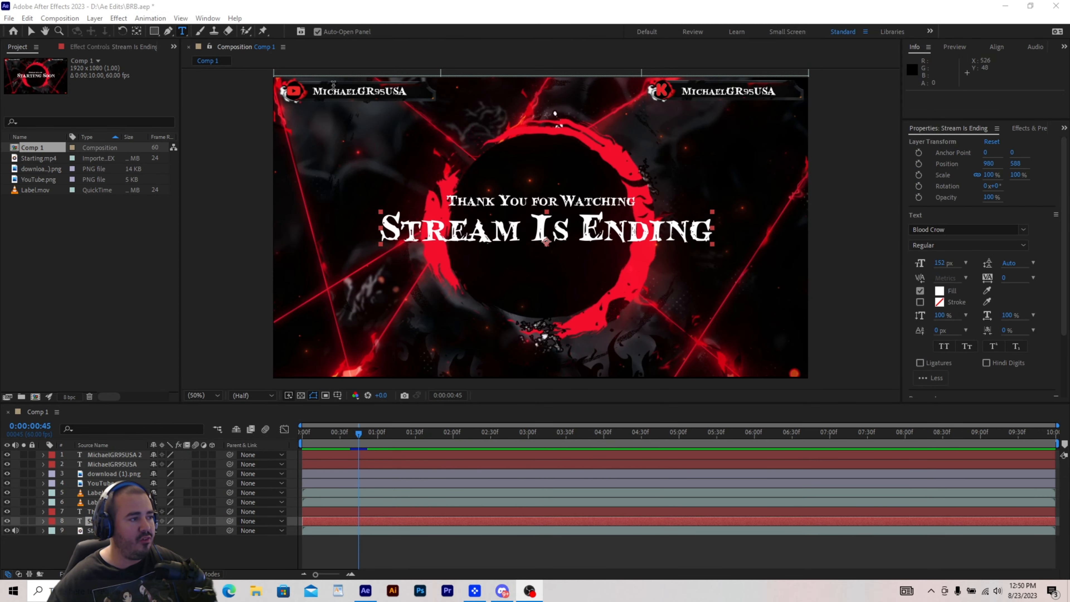
- Save the After Effects project under the new name Ending in the Ae Edits folder, without replacing the BRB project
left_click(9, 18)
mouse_move(42, 133)
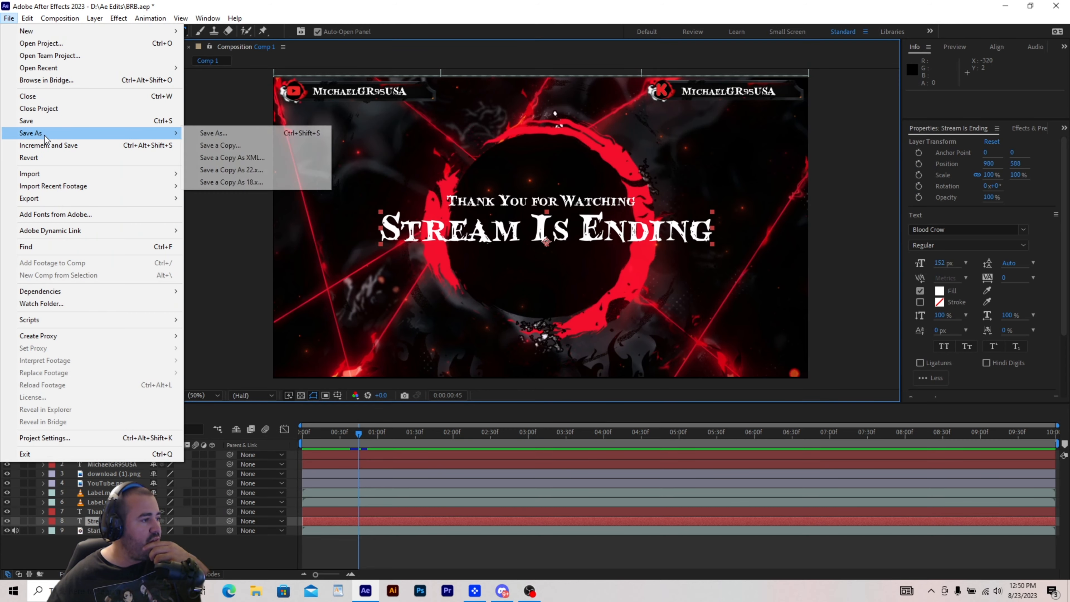
left_click(236, 132)
left_click(440, 306)
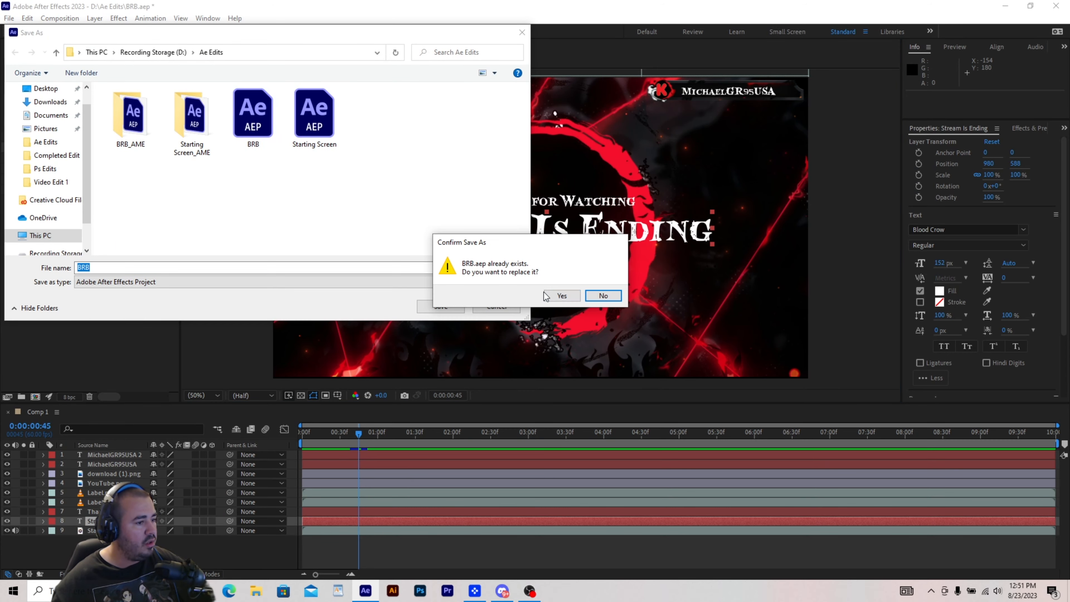
left_click(603, 294)
type("Ending")
key("Return")
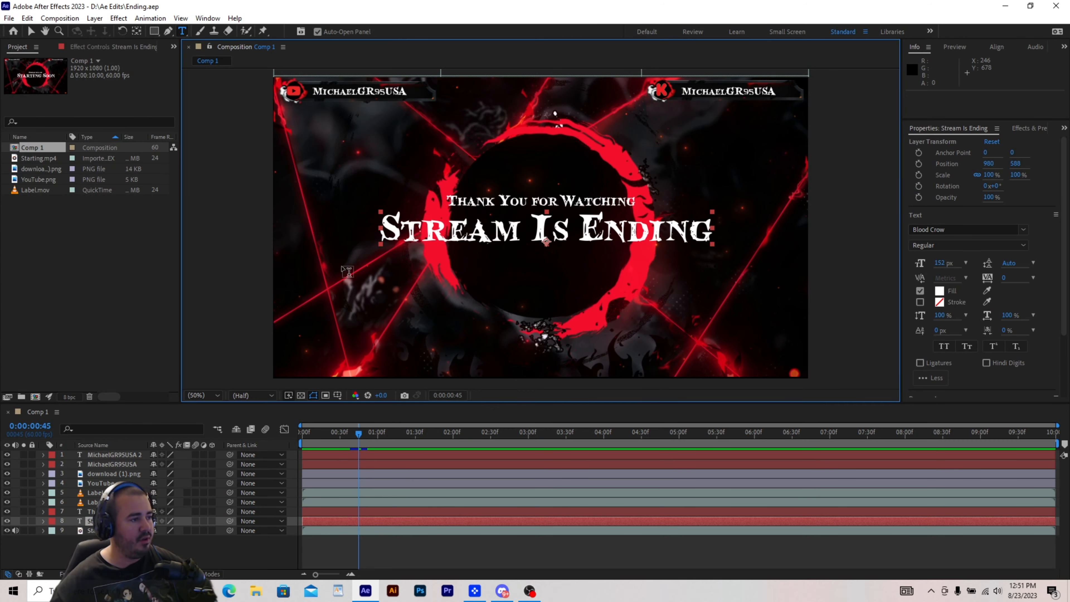
- Start a new project with a composition, and add Intermission.psd from the DemonSlayer by StreamSpell footage to its timeline as merged layers
left_click(9, 18)
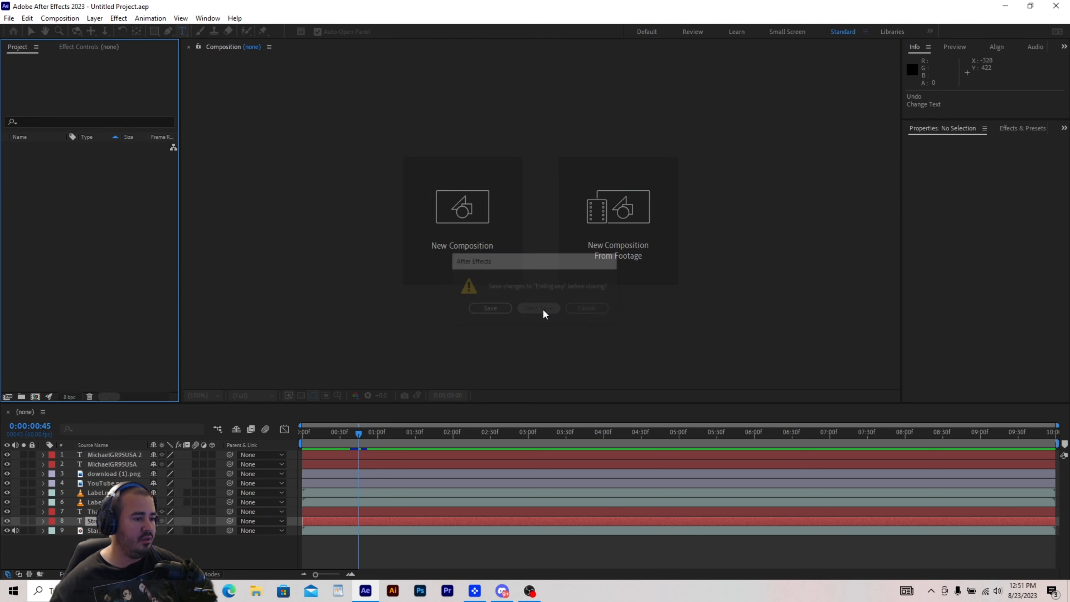
left_click(9, 19)
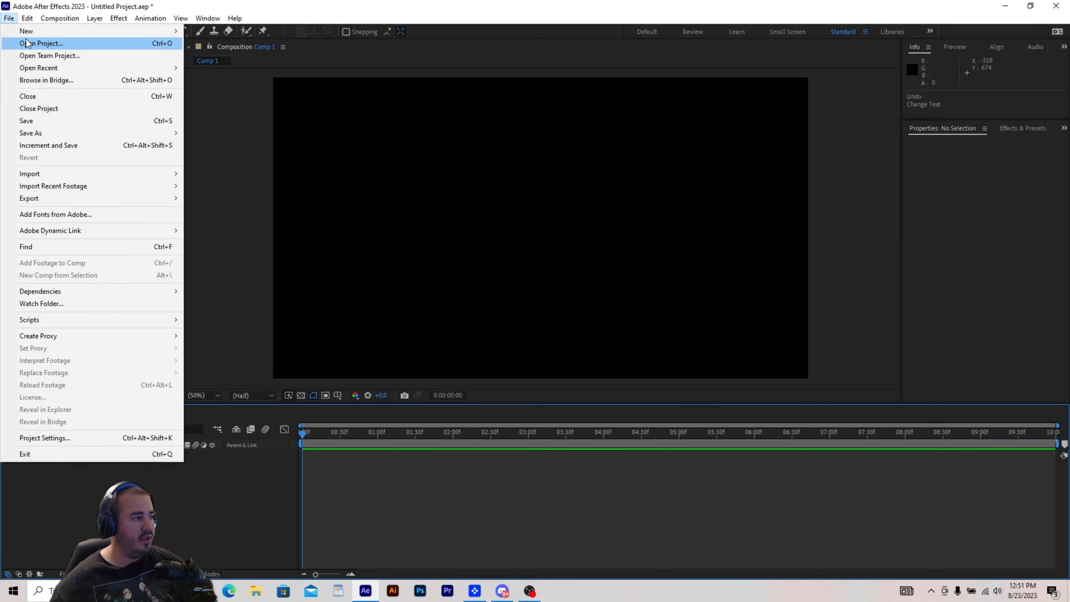
mouse_move(51, 174)
left_click(205, 174)
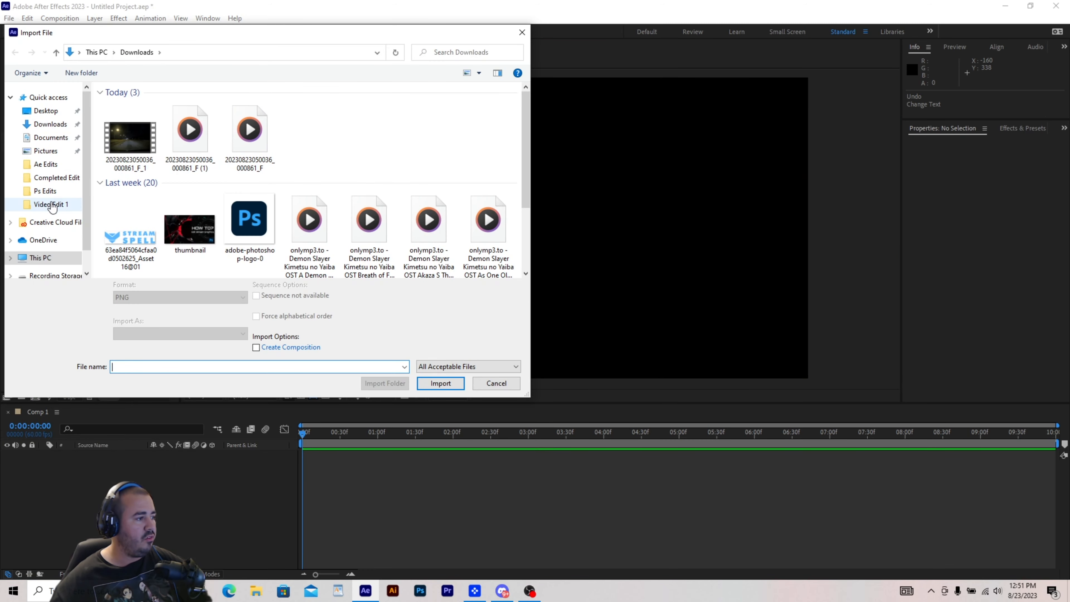
left_click(50, 124)
scroll(425, 221, "down", 10)
double_click(426, 221)
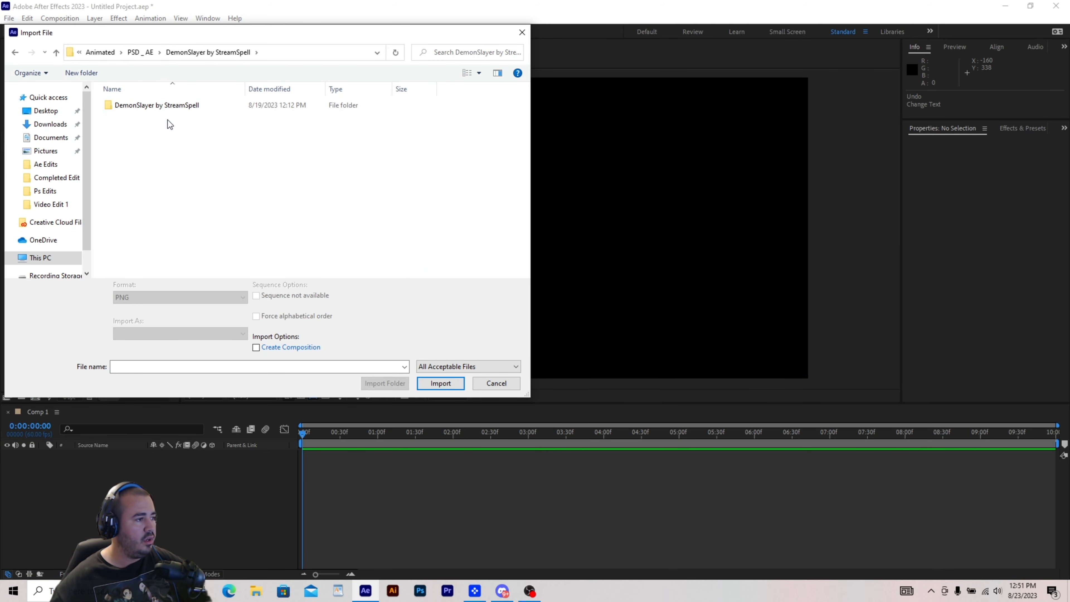
double_click(167, 115)
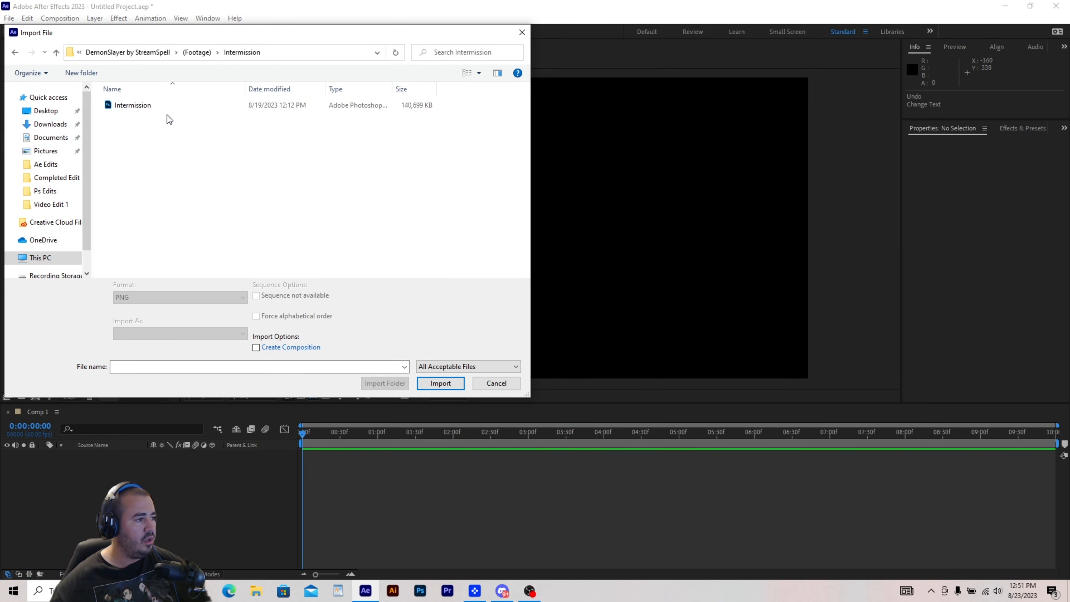
left_click(15, 51)
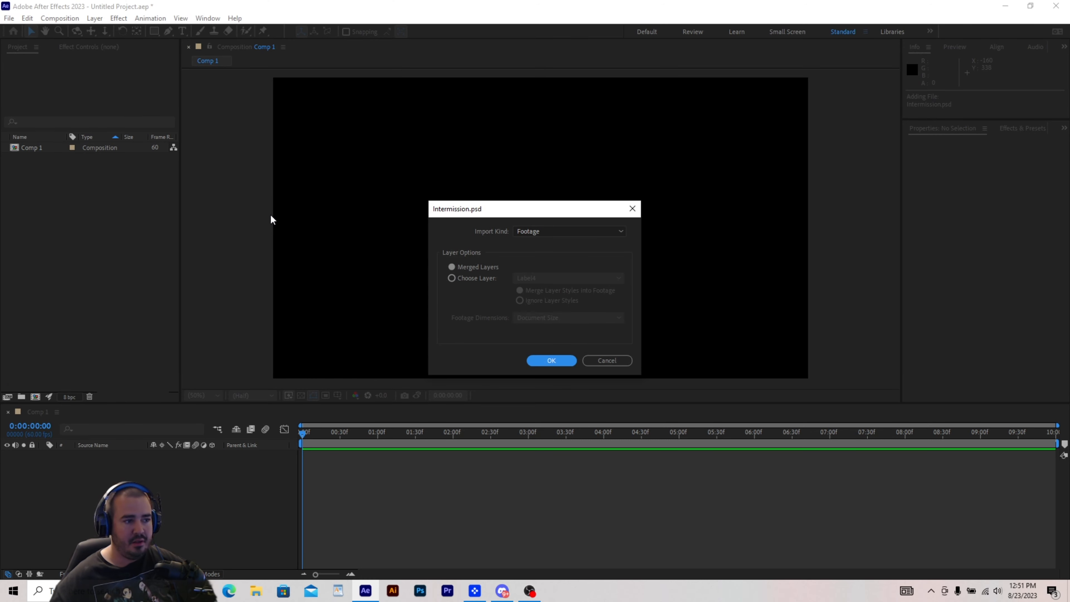
key("Return")
left_click_drag(41, 158, 38, 457)
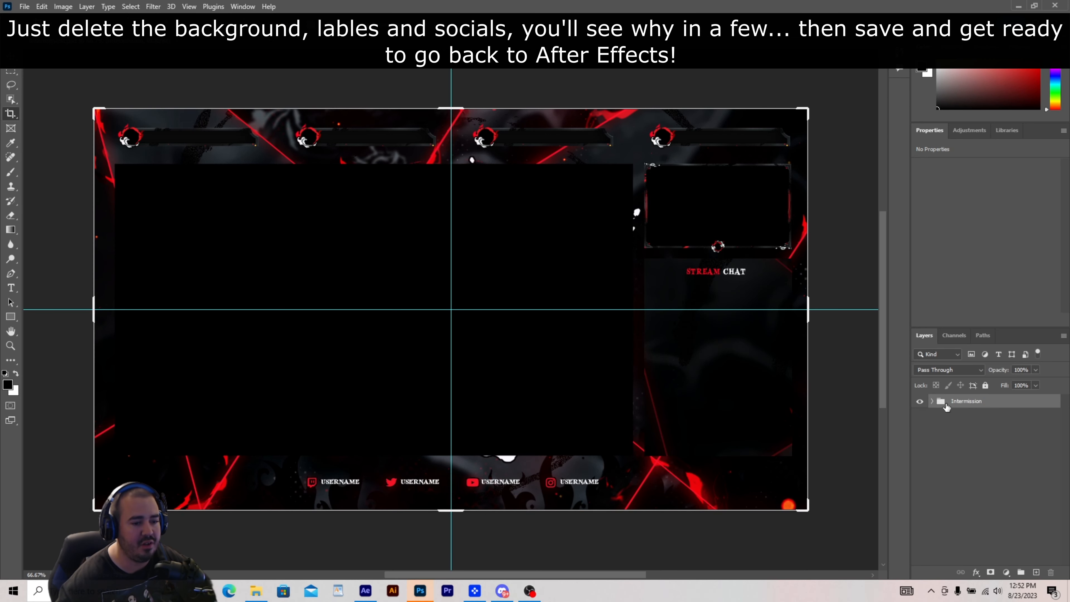
- In Photoshop, delete all the label layers inside the Labels group of the Intermission document
key("v")
left_click(940, 415)
left_click(979, 431)
key("Delete")
key("Delete")
key("Delete")
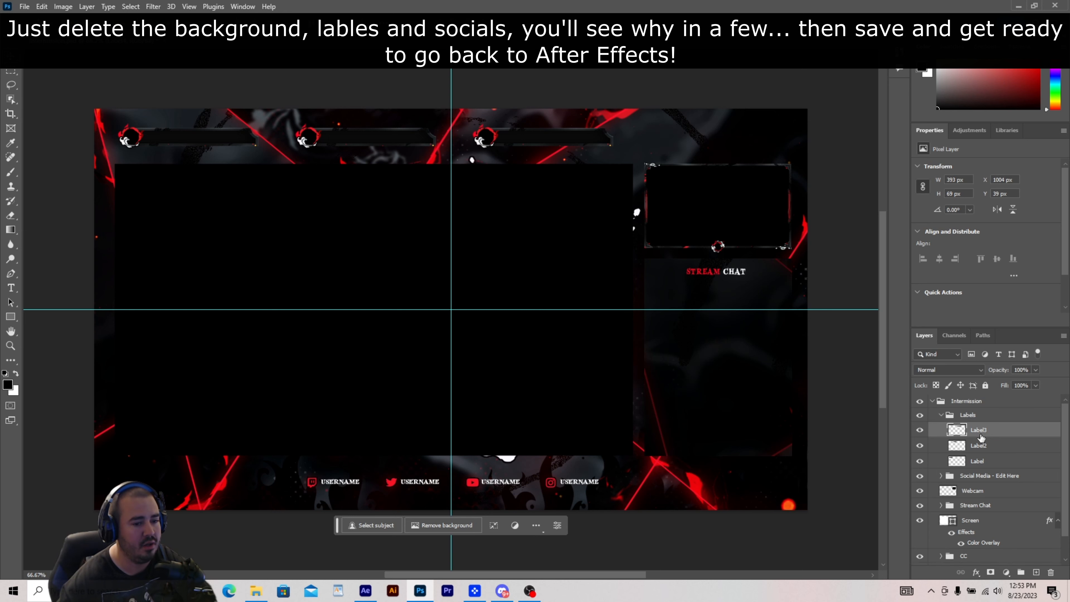
key("Delete")
- Delete the Final Effects group from the Intermission document
left_click(941, 459)
left_click(752, 494)
scroll(972, 535, "down", 3)
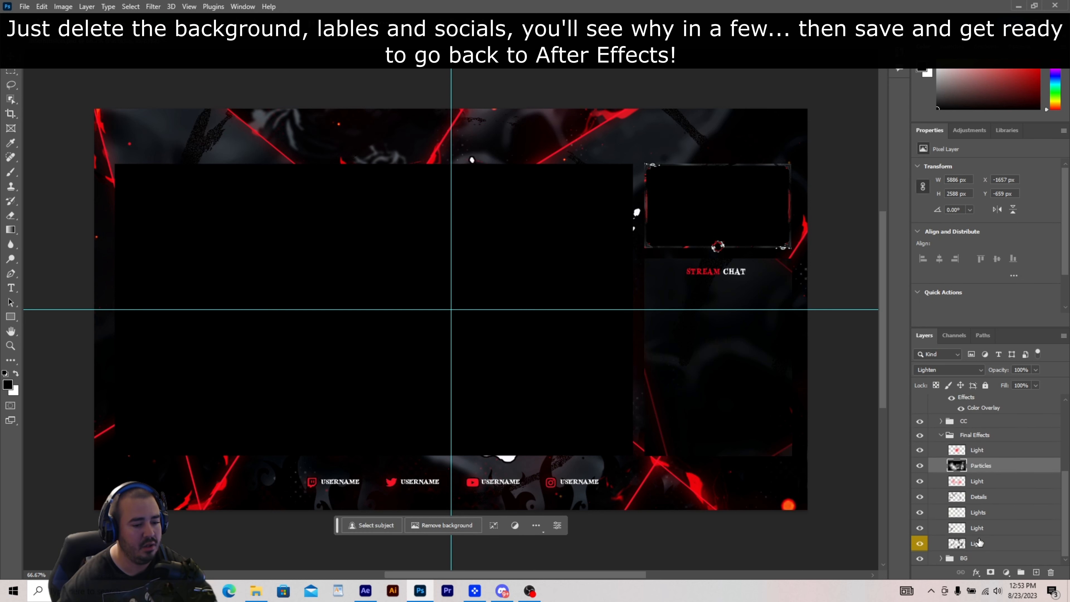
left_click(941, 435)
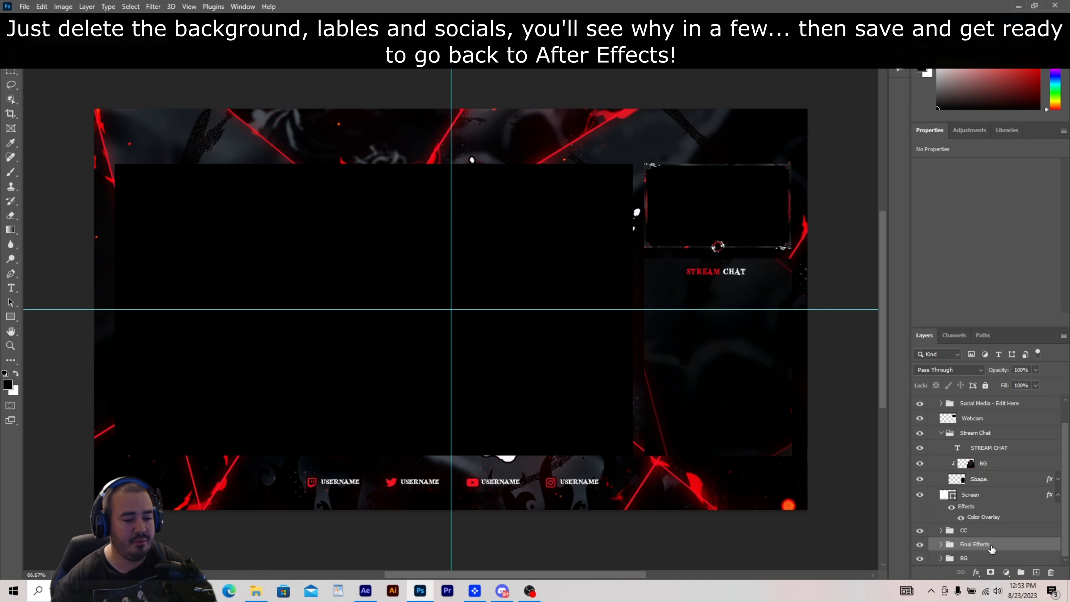
key("Delete")
- Hide the CC and BG groups in the Intermission document, keeping the screen and stream chat layers visible
left_click(920, 520)
left_click(920, 520)
left_click(920, 556)
left_click(920, 505)
left_click(920, 505)
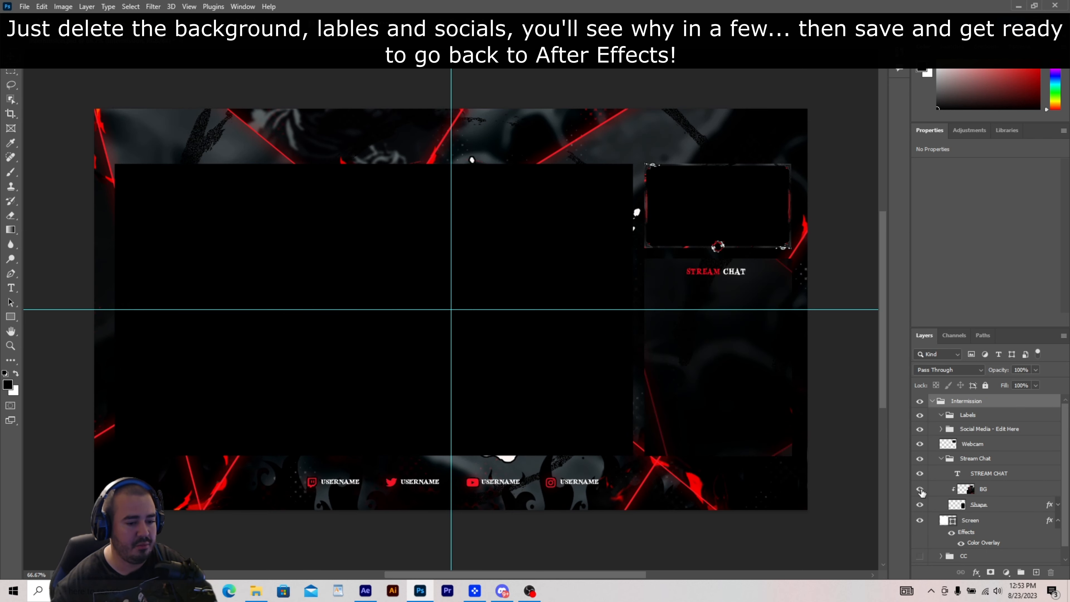
scroll(933, 405, "down", 1)
left_click(919, 558)
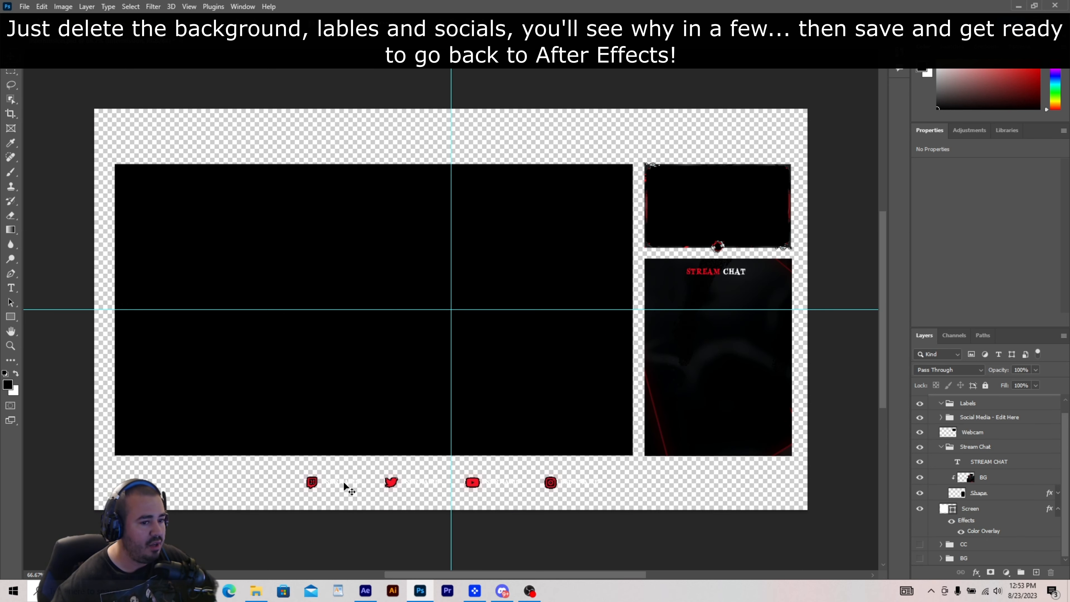
- Delete the social media group with its icons from the Intermission document
left_click_drag(630, 473, 287, 497)
left_click(964, 418)
key("Delete")
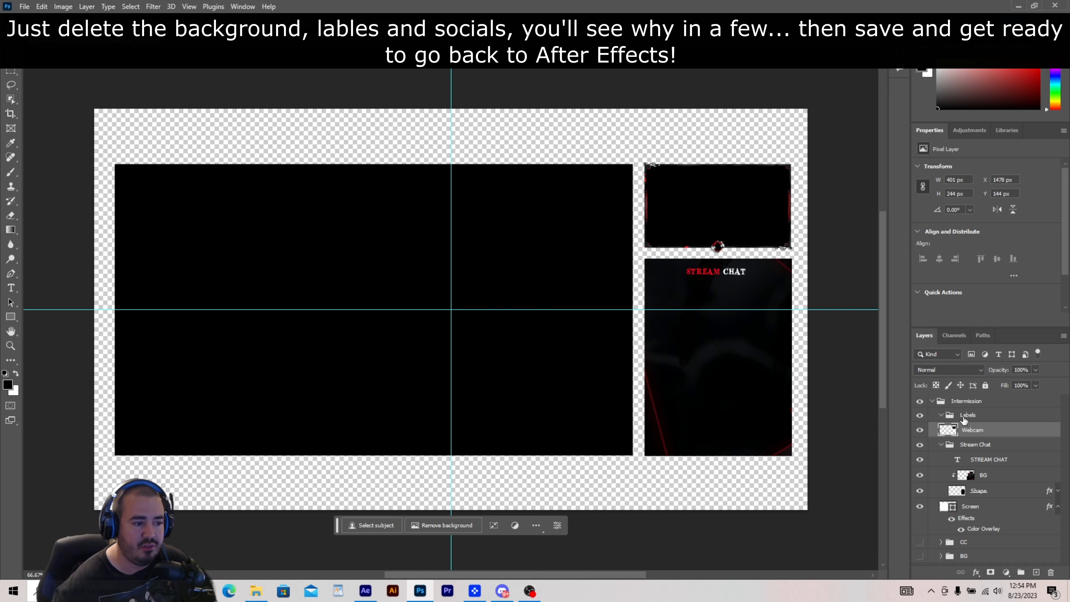
- Save the edited document as the Photoshop file Intermission in the Ps Edits folder
left_click(26, 7)
left_click(50, 143)
left_click(47, 146)
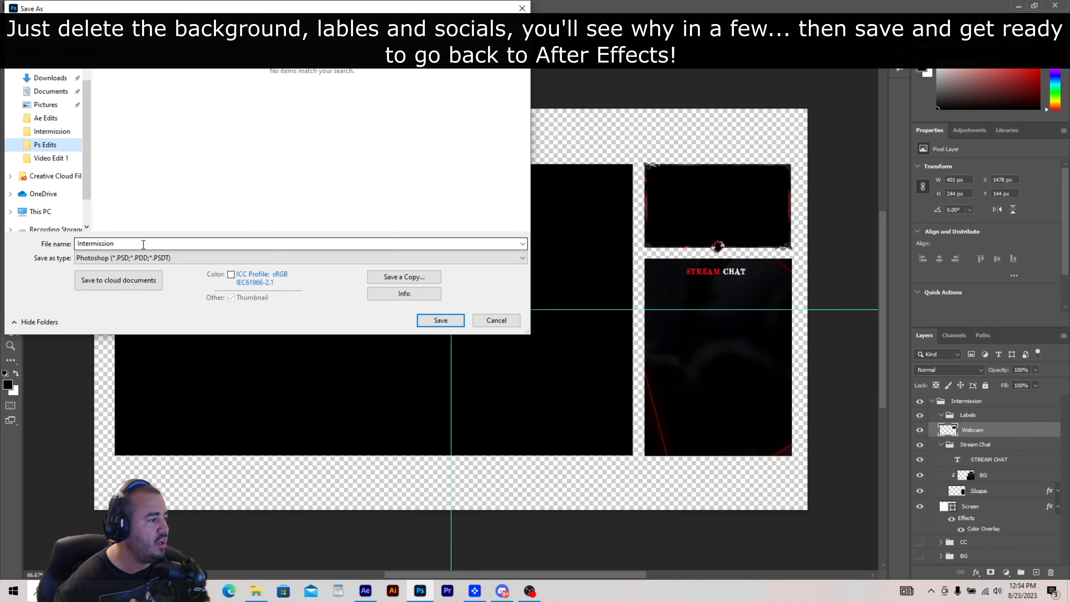
left_click(441, 321)
left_click(655, 163)
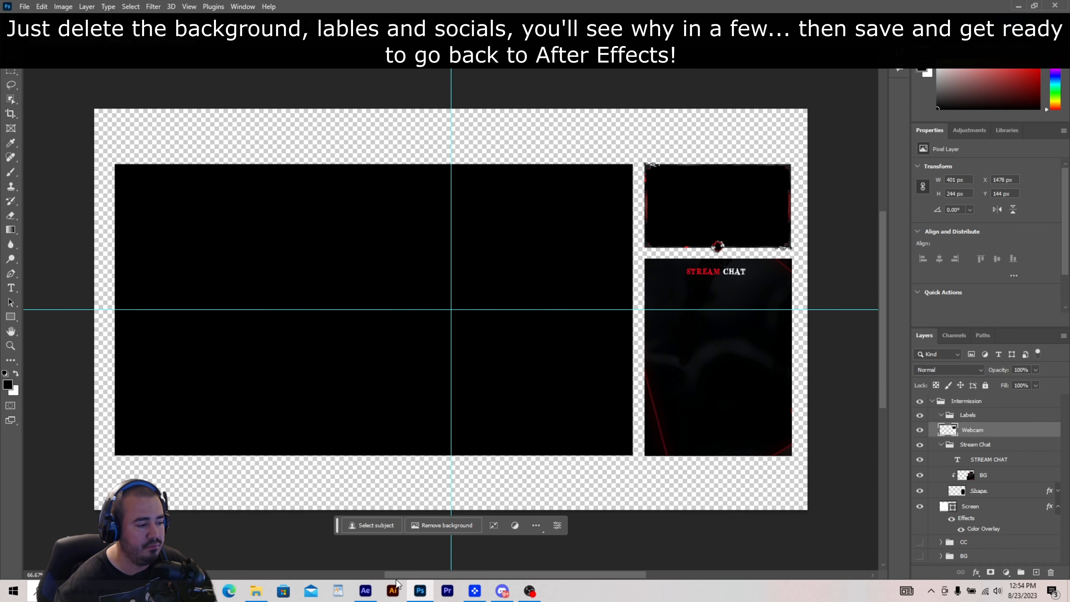
- Switch to After Effects and undo the import and placement of the original Intermission.psd
left_click(366, 591)
left_click(177, 481)
key("ctrl+z")
key("ctrl+z")
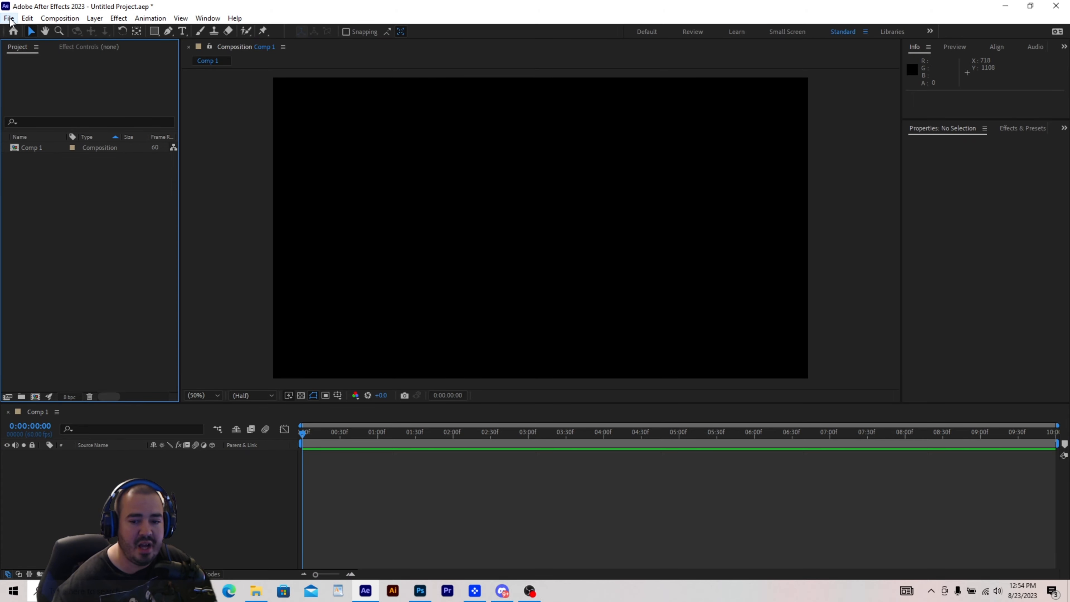
- Import the edited Intermission.psd from the Ps Edits folder as footage with merged layers
left_click(9, 18)
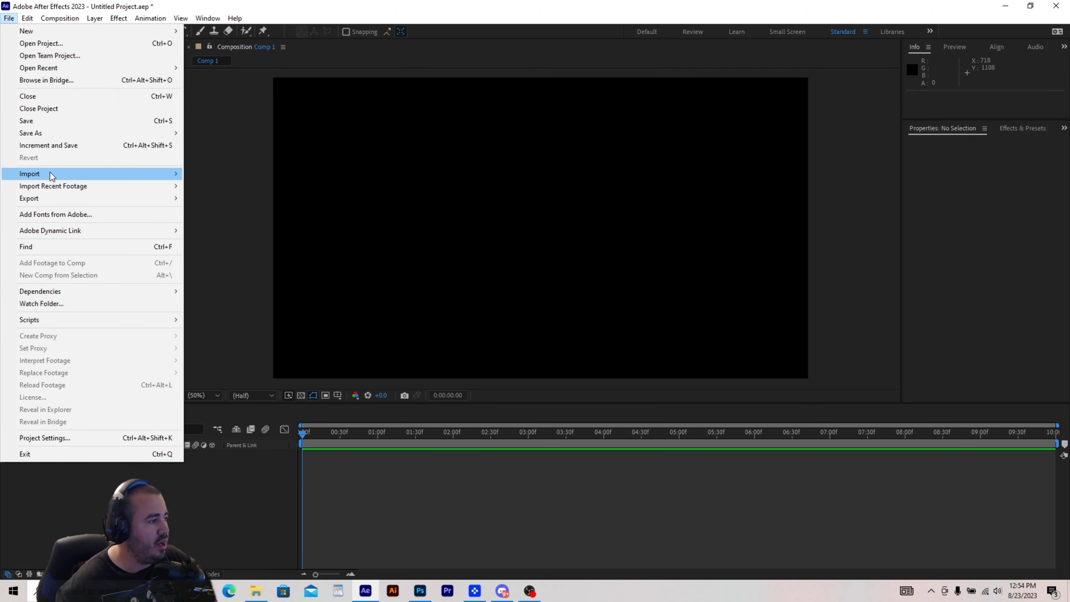
mouse_move(119, 169)
left_click(240, 174)
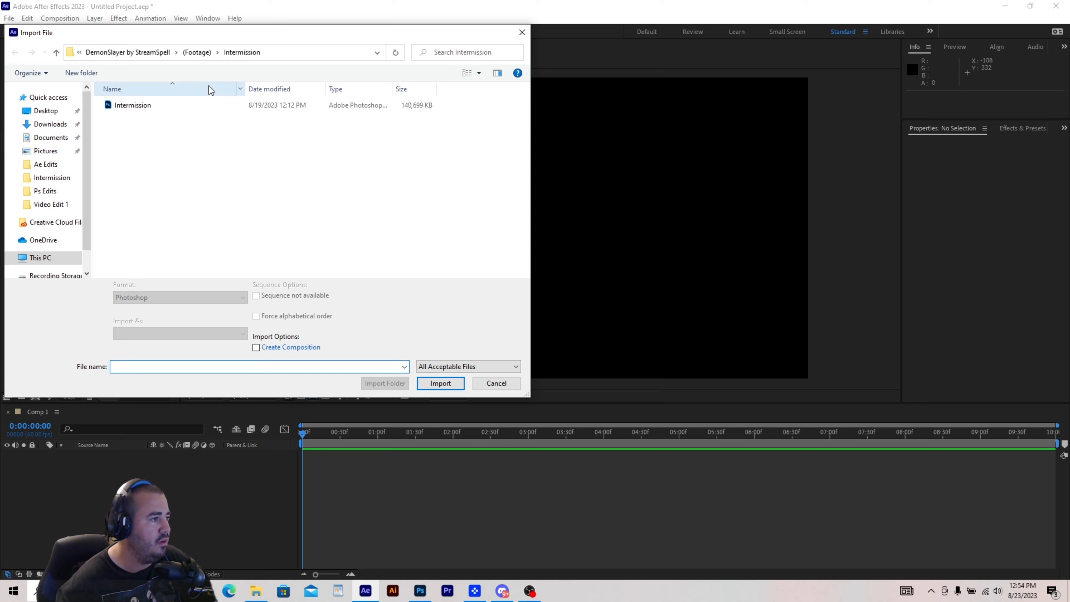
left_click(44, 191)
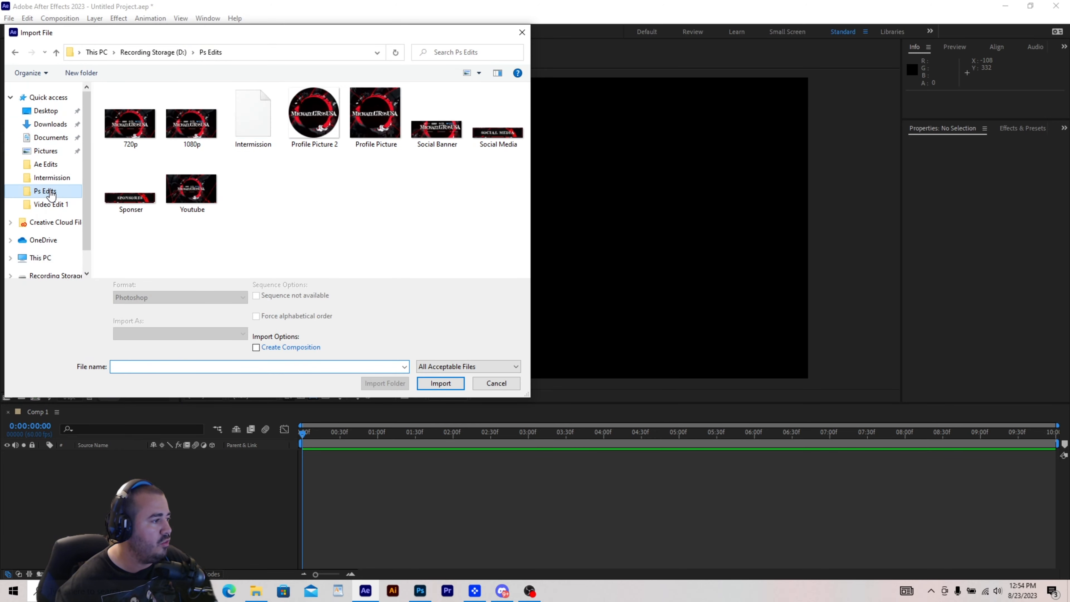
double_click(253, 112)
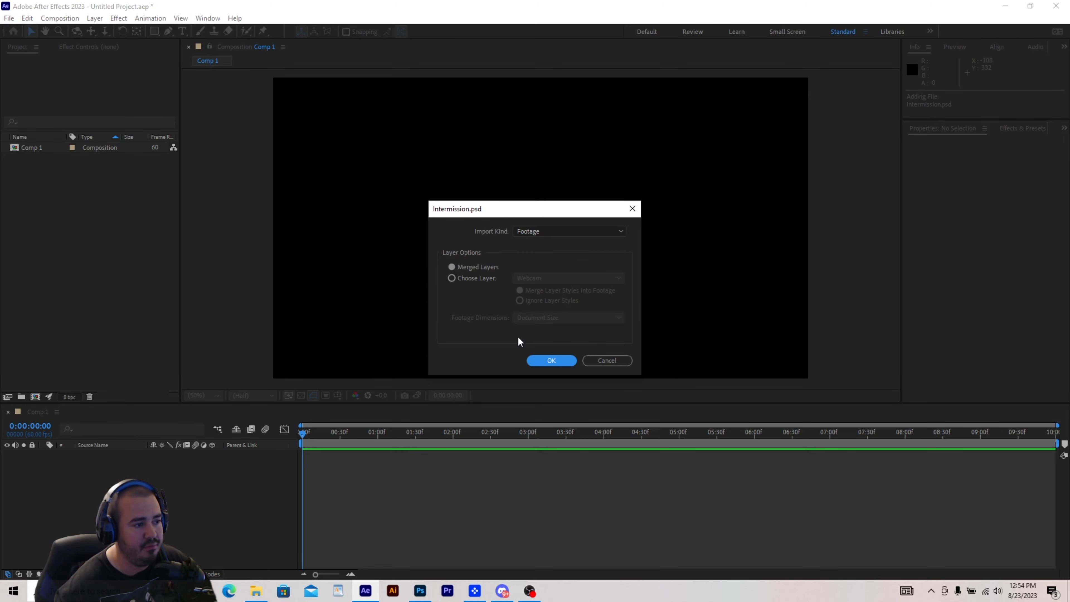
left_click(540, 358)
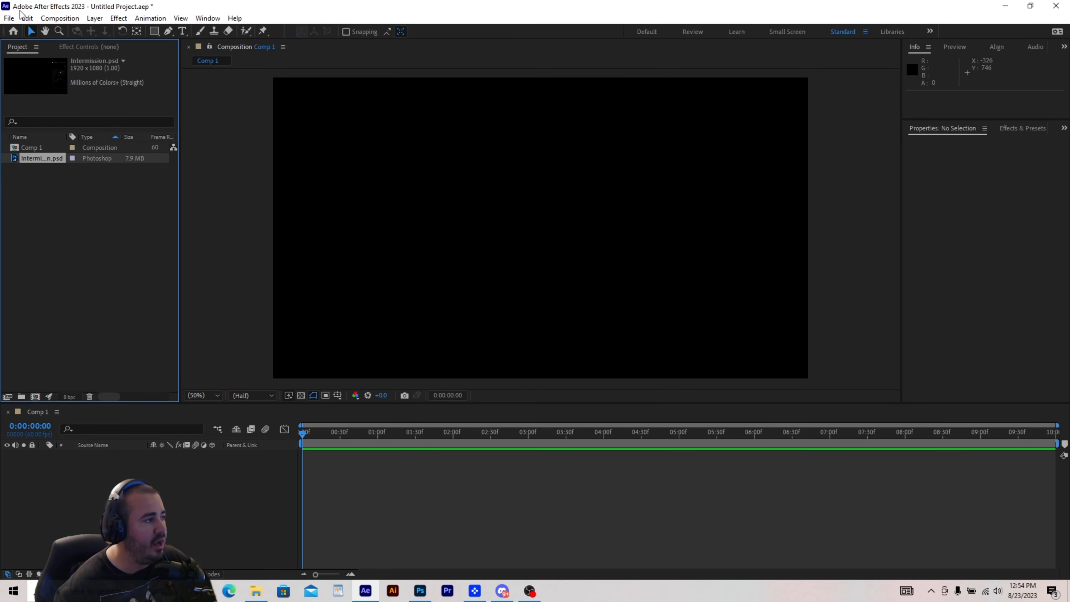
- Import the social icon PNGs and Starting.mp4, and place Starting.mp4 beneath the Intermission.psd layer as the background
left_click(10, 18)
mouse_move(48, 175)
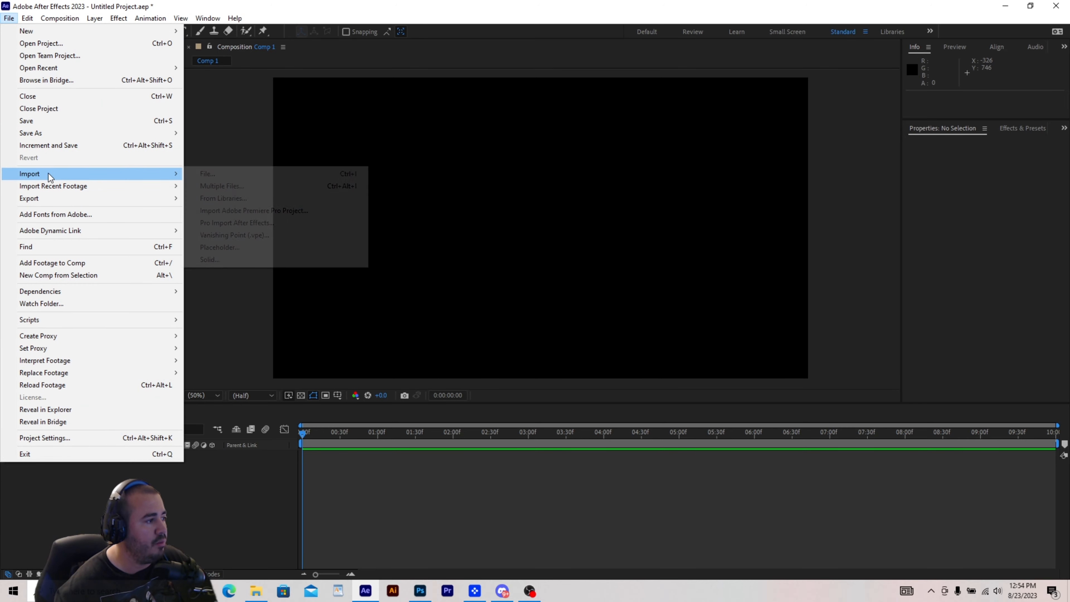
left_click(246, 175)
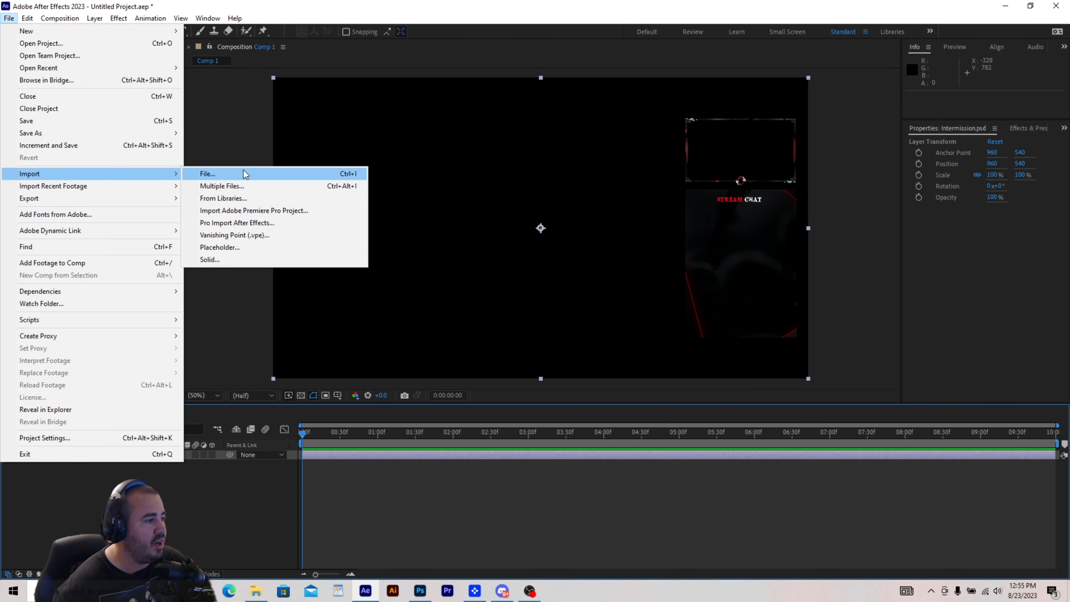
left_click(244, 172)
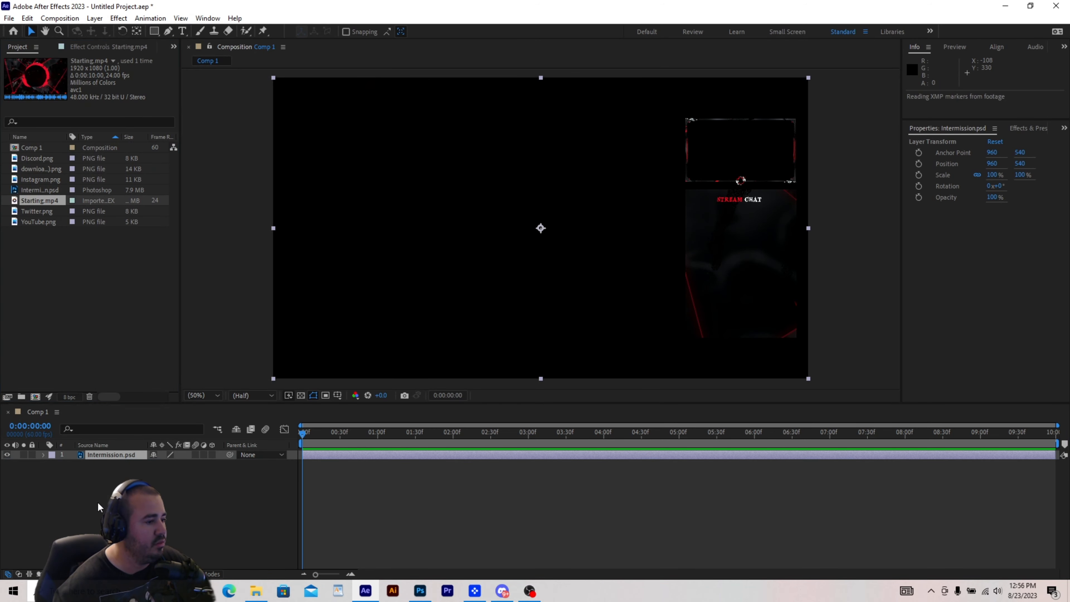
left_click_drag(98, 507, 101, 468)
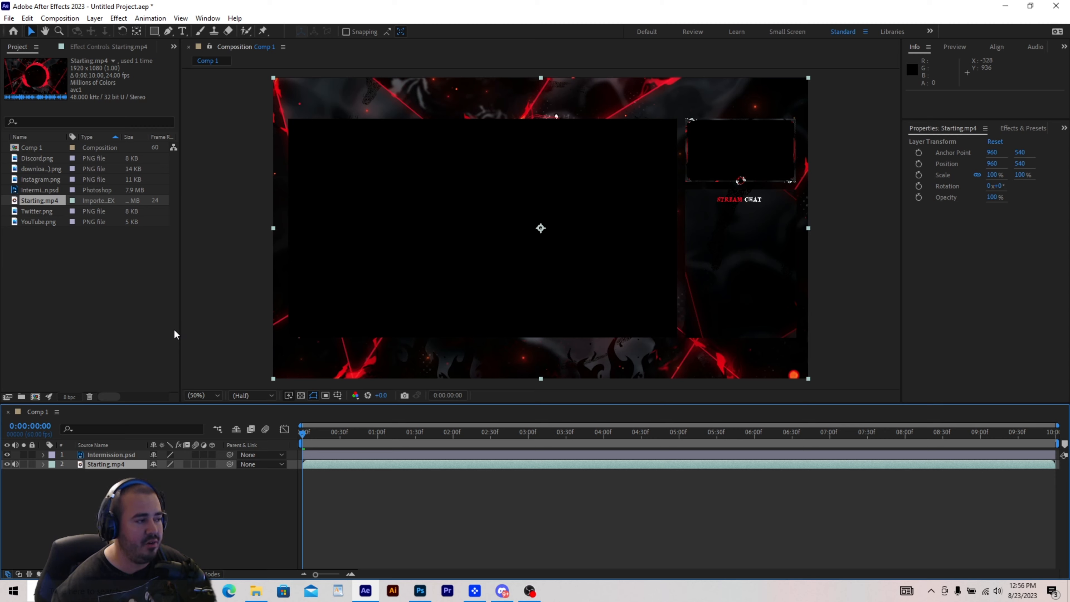
left_click(210, 322)
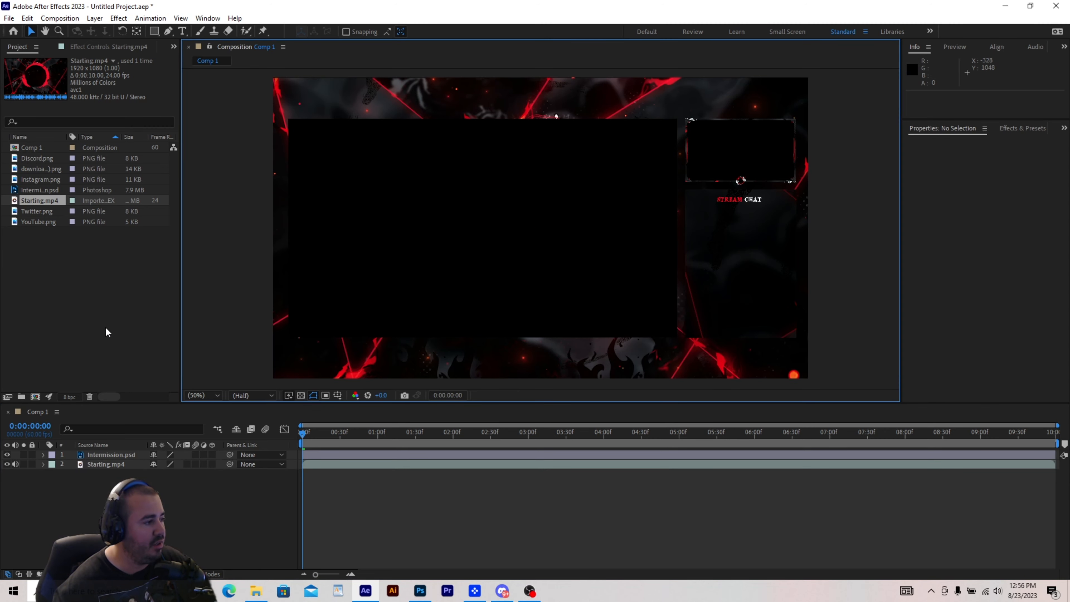
- Import Label.mov from the (Footage) folder and add it above the Intermission.psd layer in the timeline
left_click(9, 19)
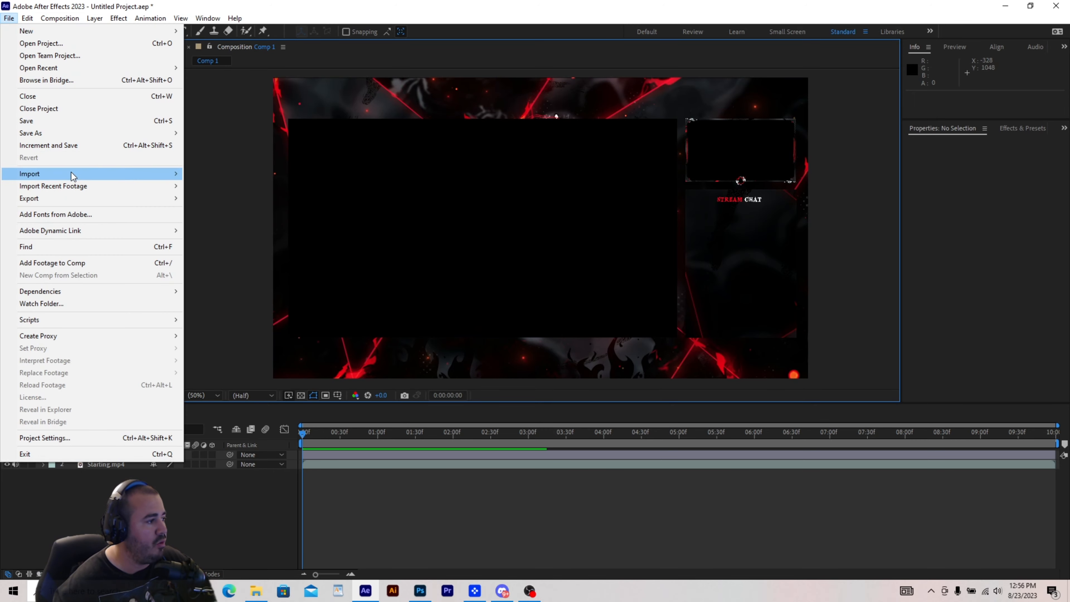
mouse_move(74, 174)
left_click(206, 173)
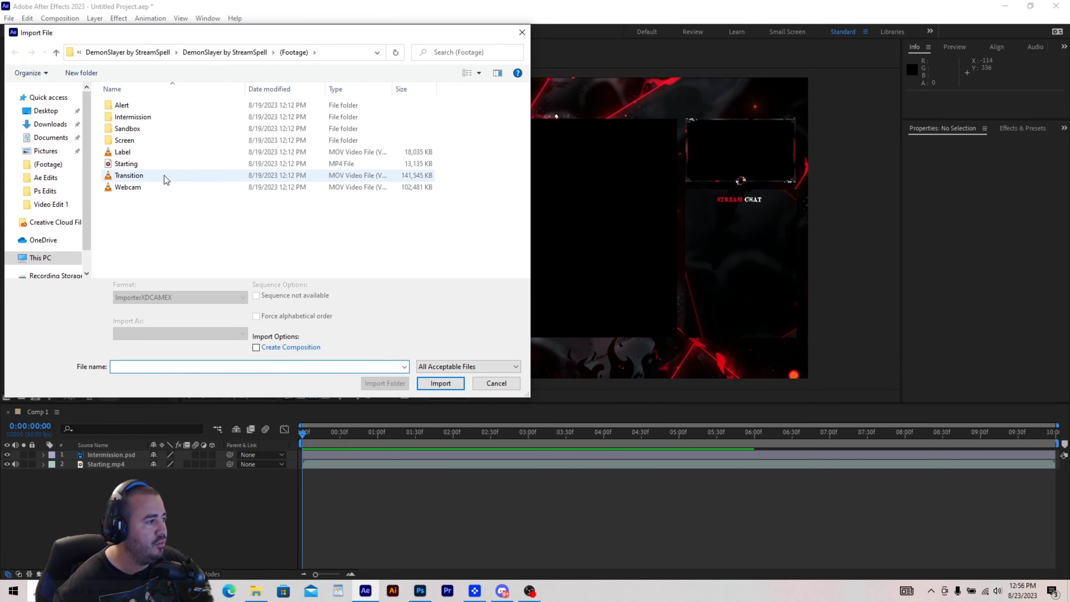
double_click(135, 155)
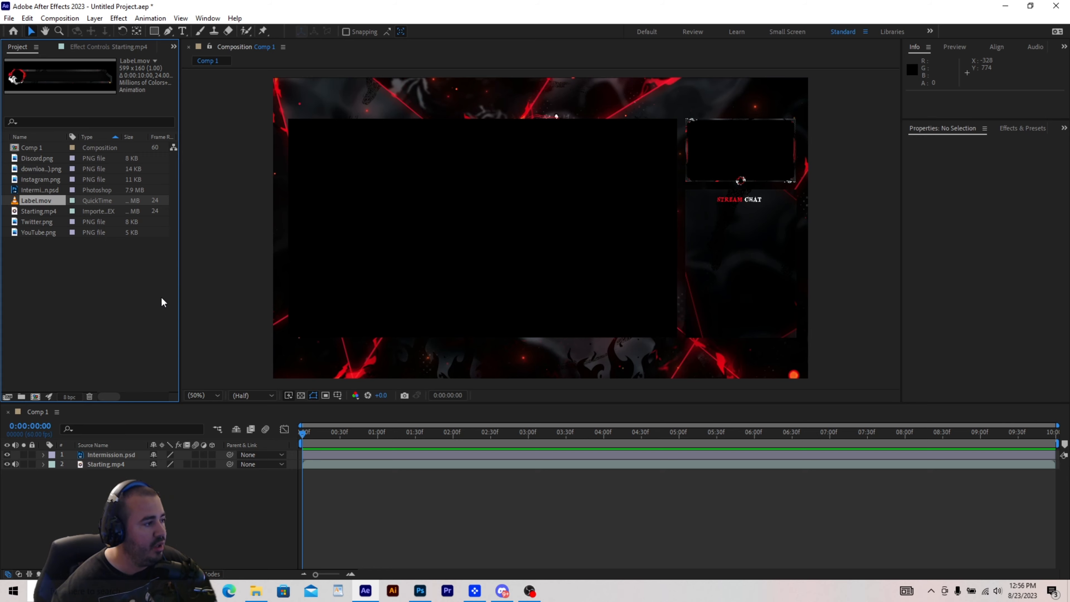
left_click_drag(46, 202, 106, 451)
- Duplicate the Label.mov layer to make three labels, spaced in a row along the composition's upper edge at left, centre and right
left_click_drag(469, 198, 749, 105)
key("ctrl+d")
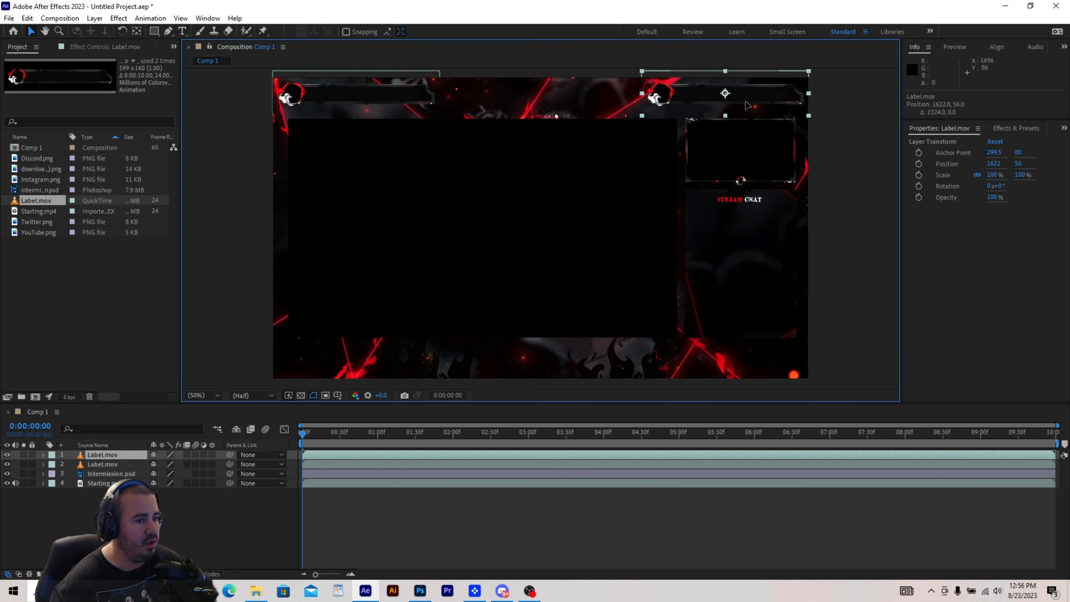
key("ctrl+v")
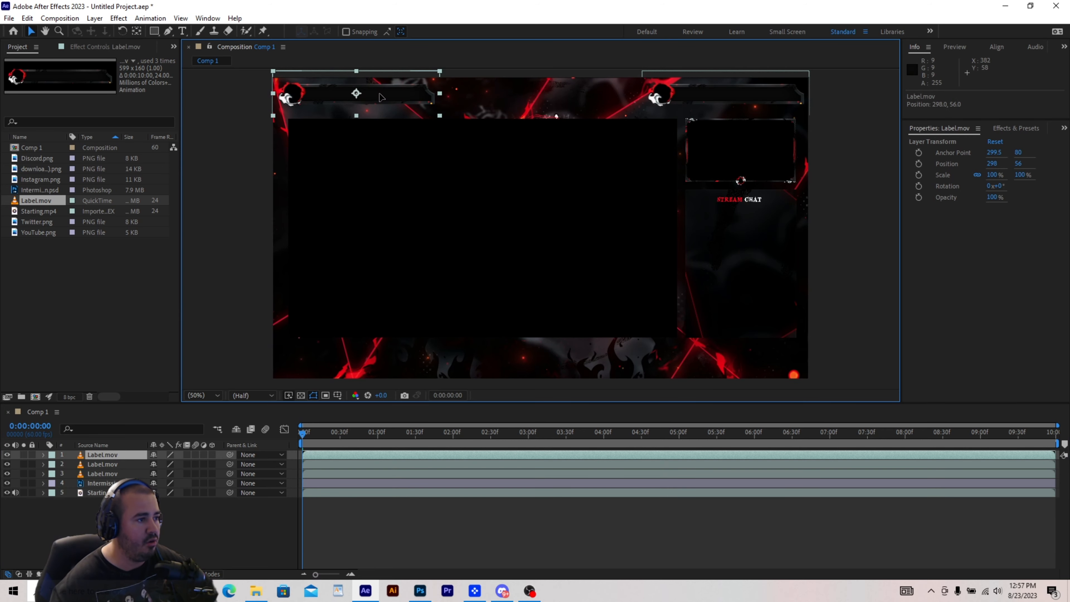
left_click_drag(380, 94, 565, 94)
key("ctrl+shift+a")
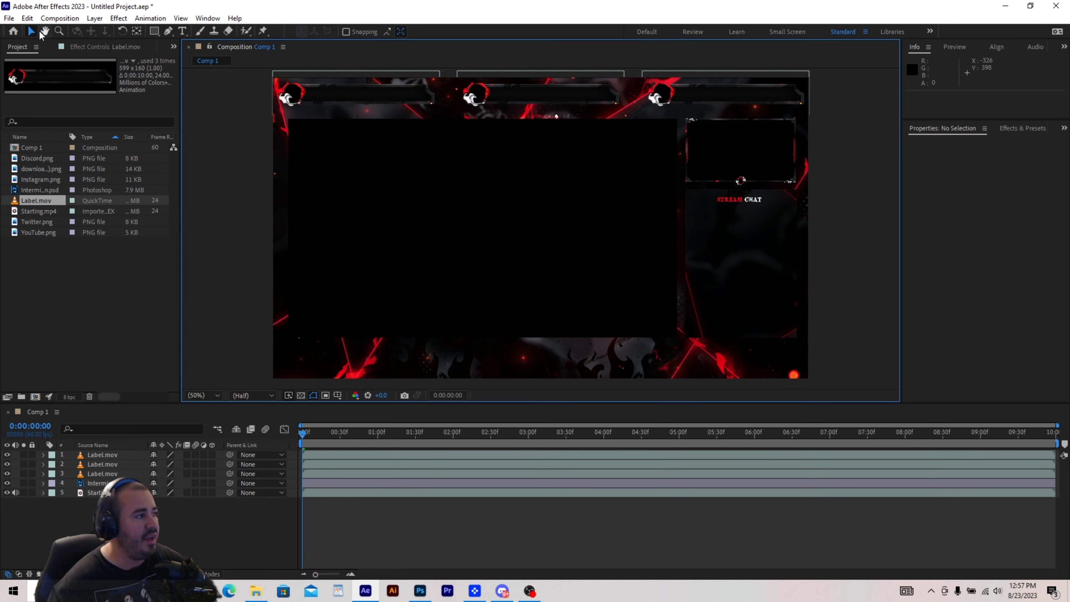
left_click(9, 18)
mouse_move(93, 172)
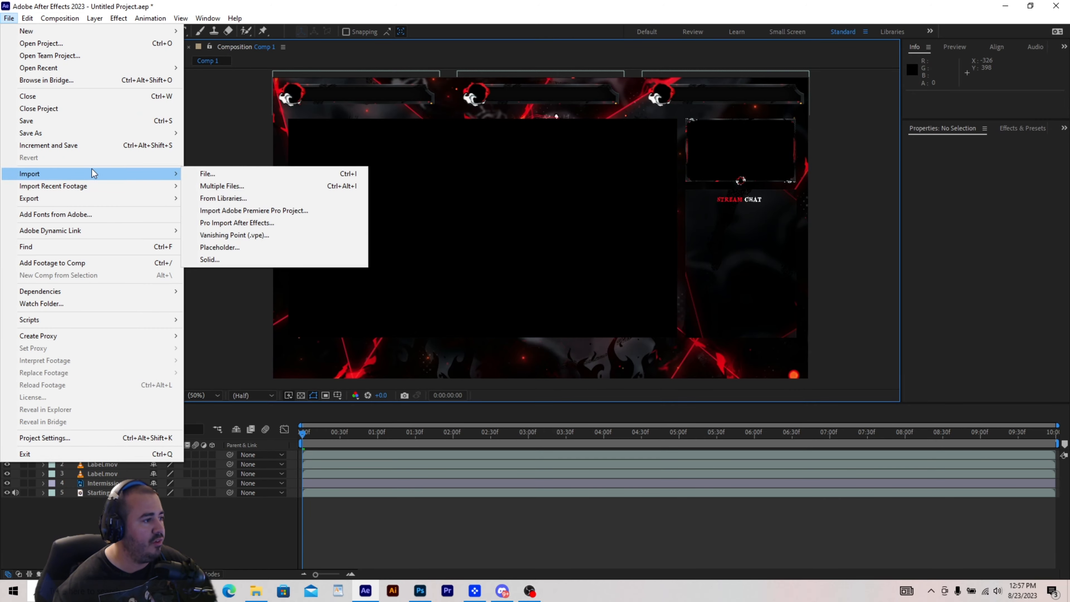
left_click(238, 171)
left_click(257, 54)
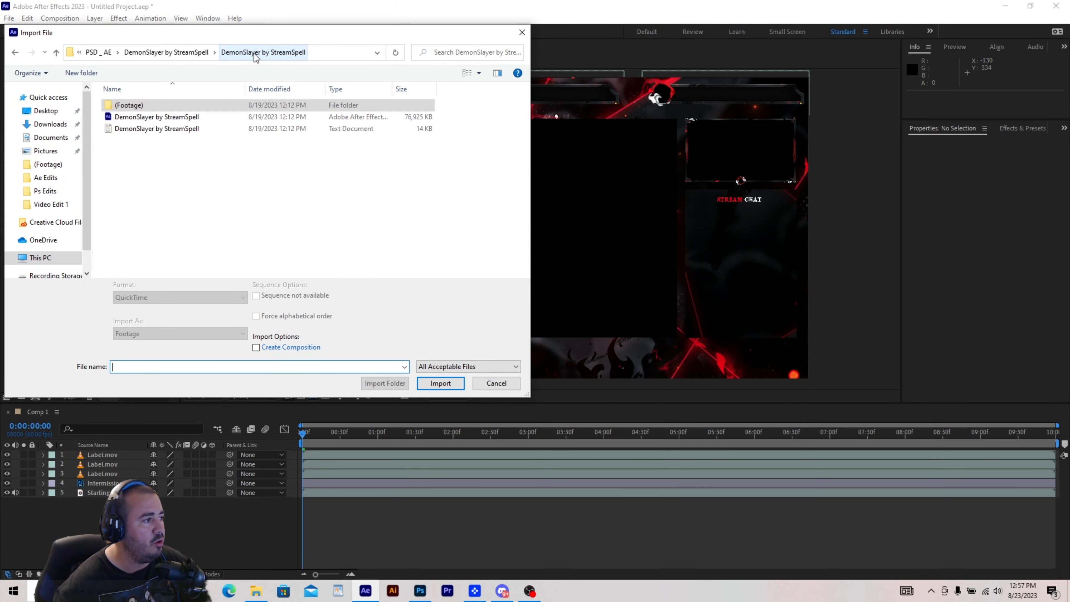
left_click(207, 54)
left_click(152, 56)
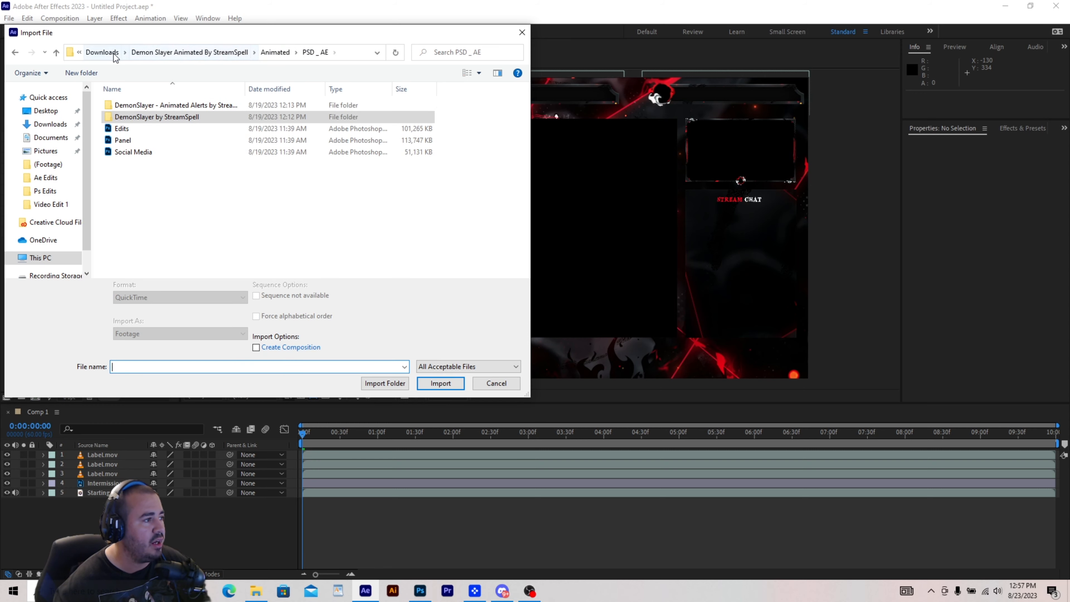
left_click(114, 53)
double_click(420, 229)
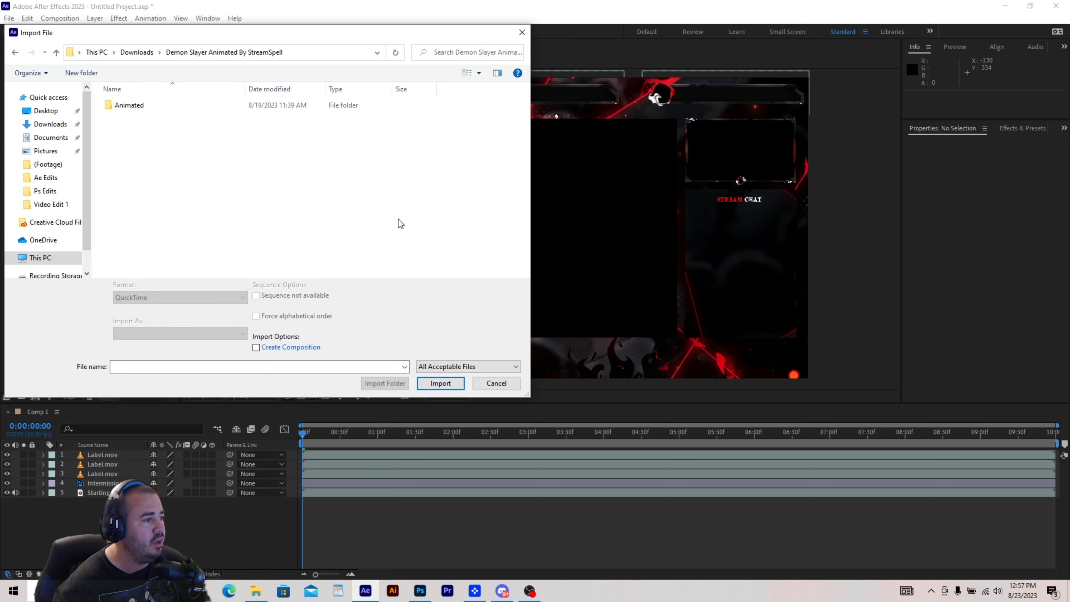
double_click(131, 105)
double_click(261, 117)
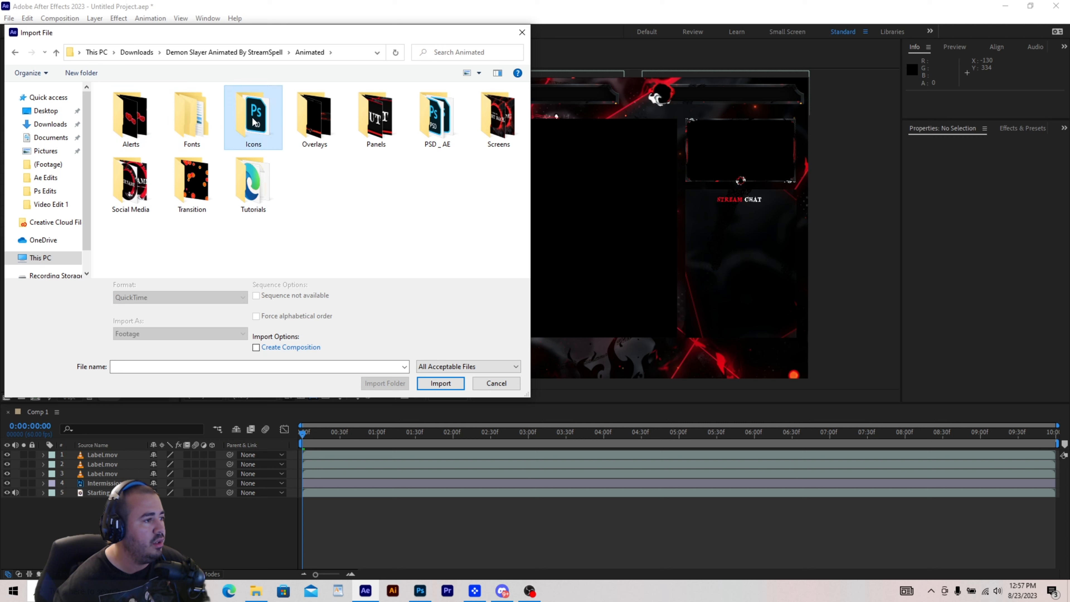
double_click(136, 117)
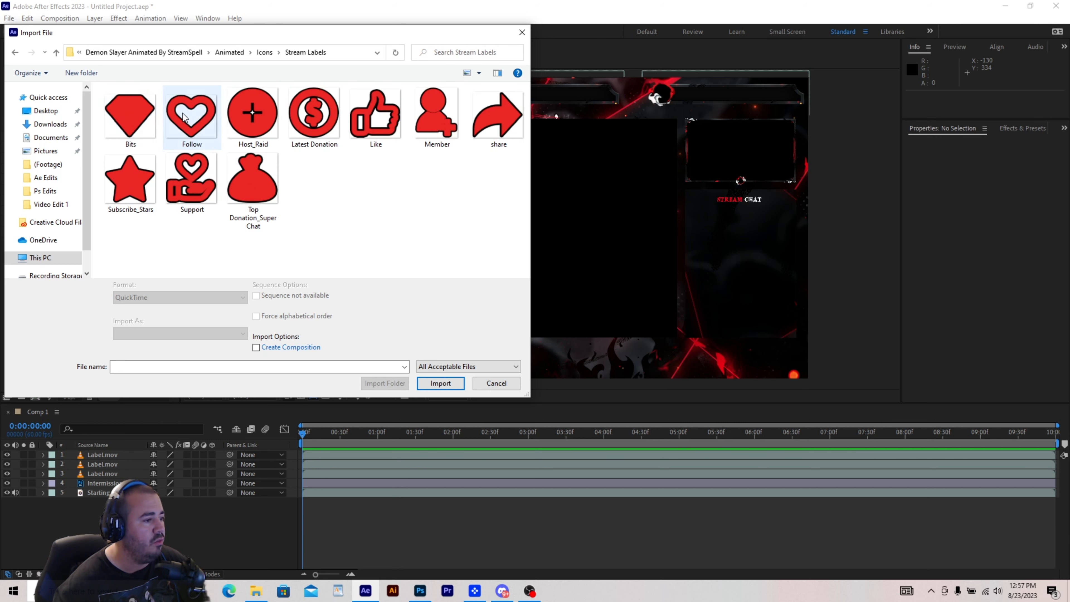
left_click(493, 383)
- Import the Follow, Latest Donation and Subscribe_Stars icons together from the Stream Labels folder within Animated > Icons
left_click(9, 18)
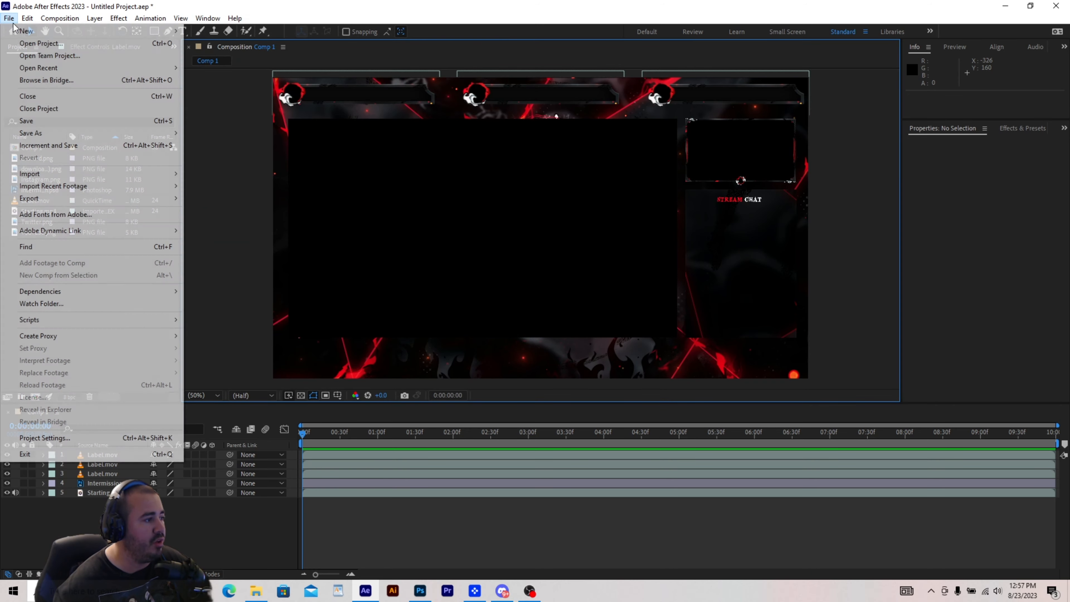
mouse_move(126, 174)
left_click(237, 186)
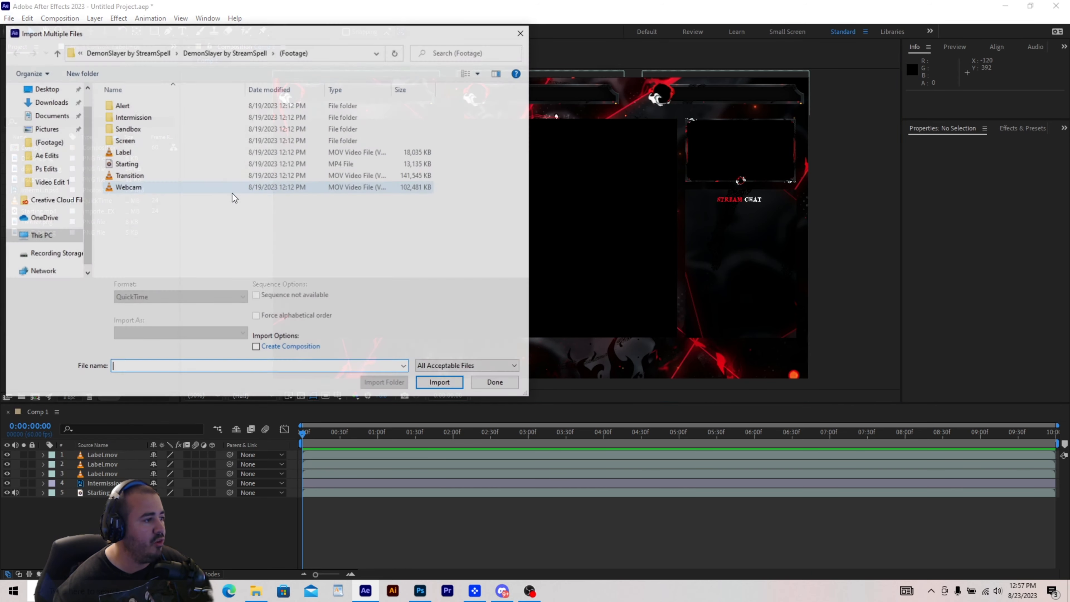
left_click(154, 53)
left_click(111, 55)
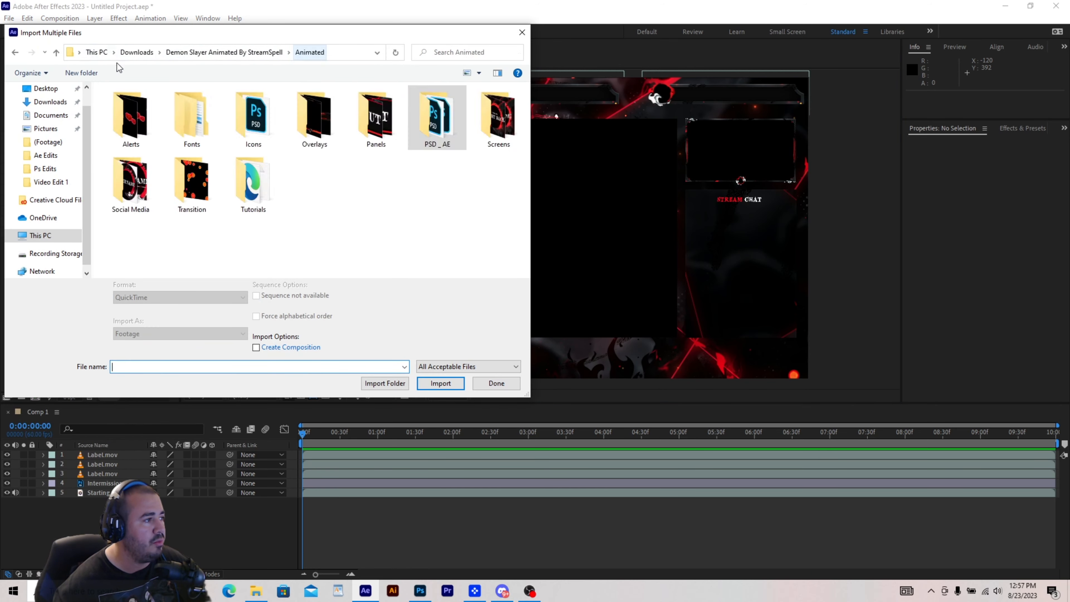
double_click(244, 120)
double_click(245, 118)
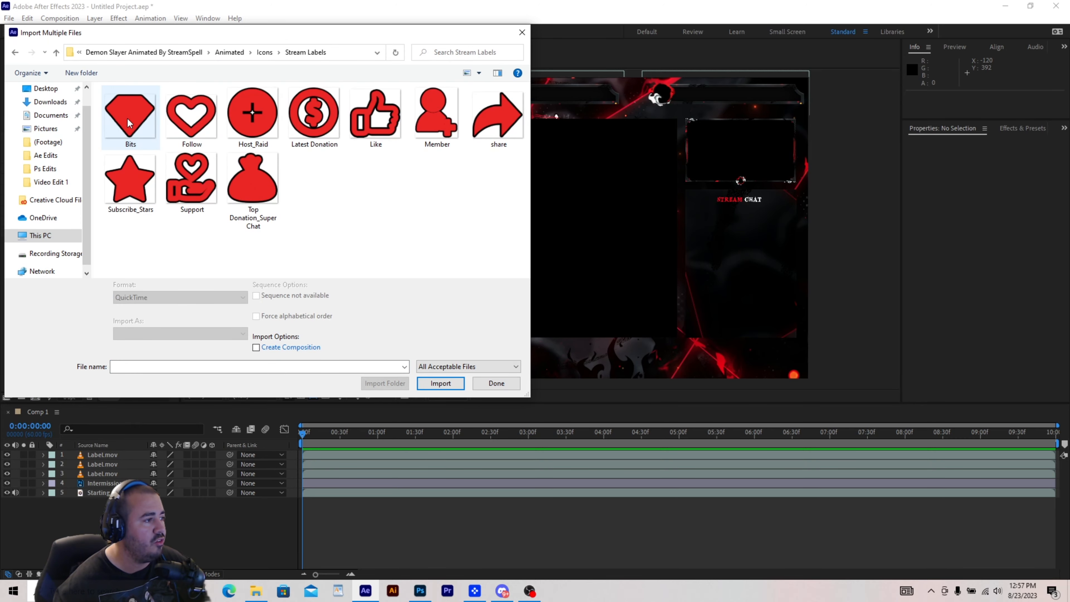
double_click(201, 119)
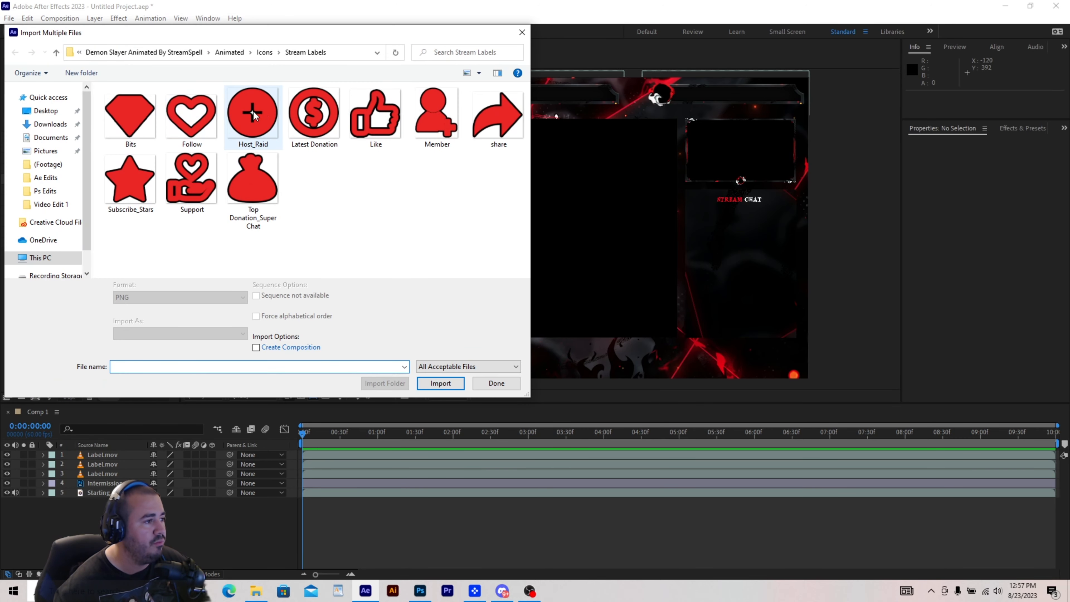
double_click(330, 115)
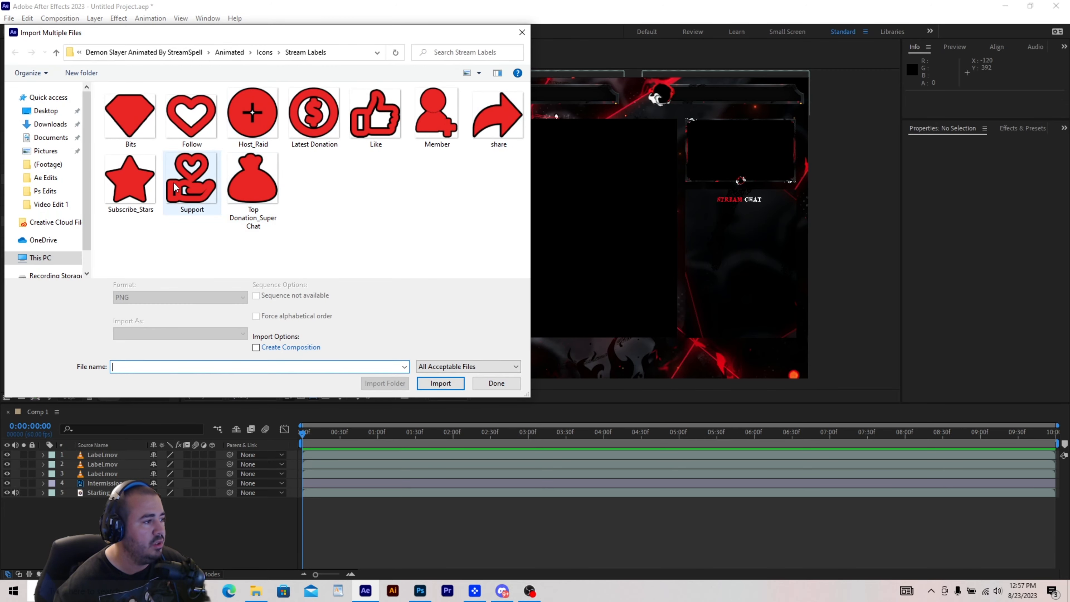
double_click(138, 183)
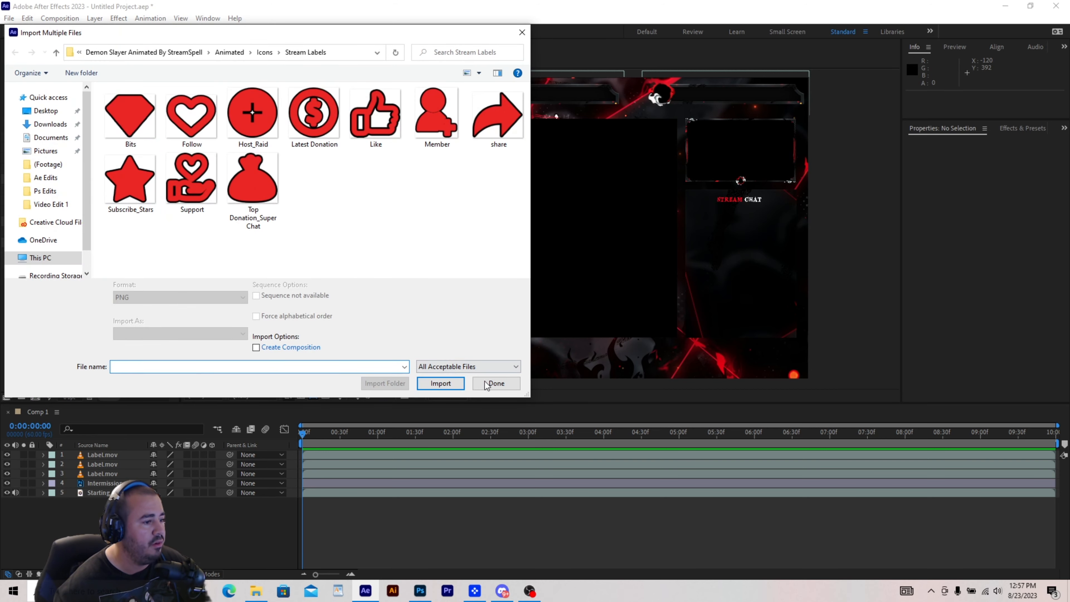
left_click(488, 384)
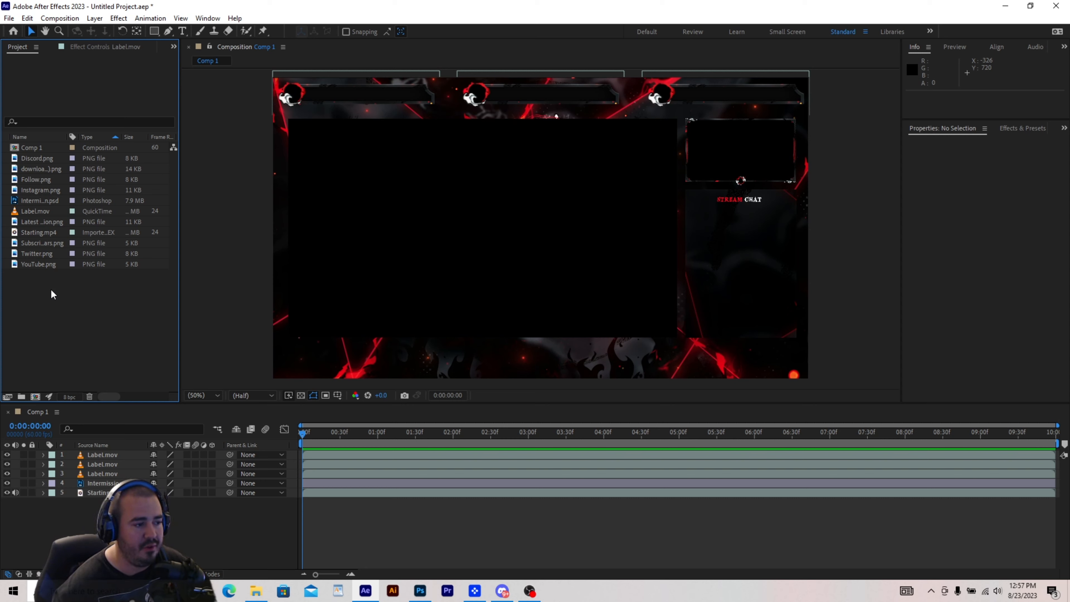
- Add the channel name as text below the large screen area's left end, with 44 px size and -74 tracking, at about 248, 1012
left_click(183, 32)
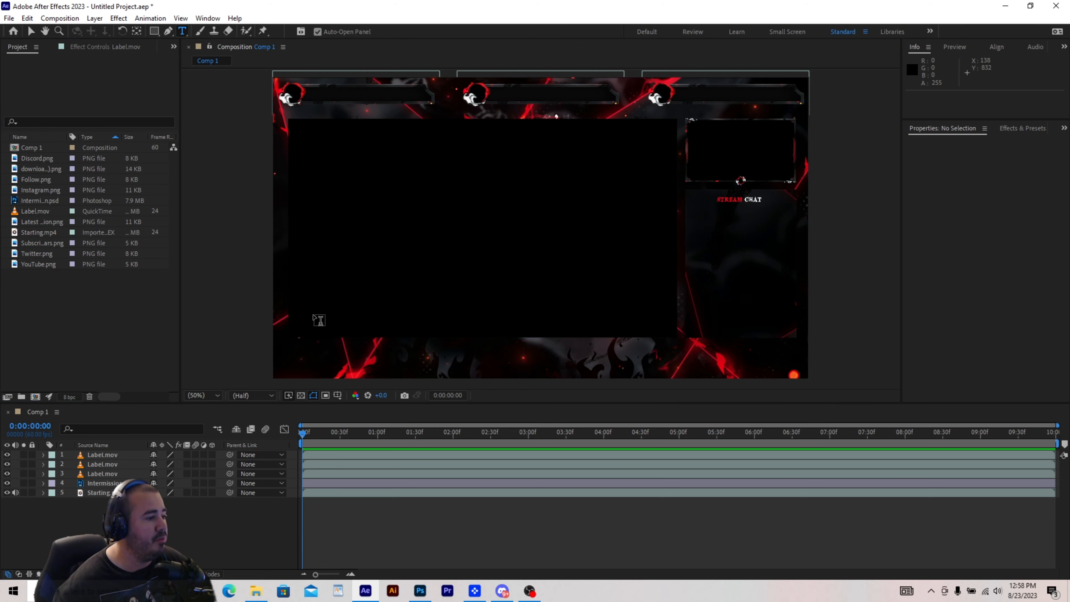
left_click(369, 368)
type("MichaelGR95USA")
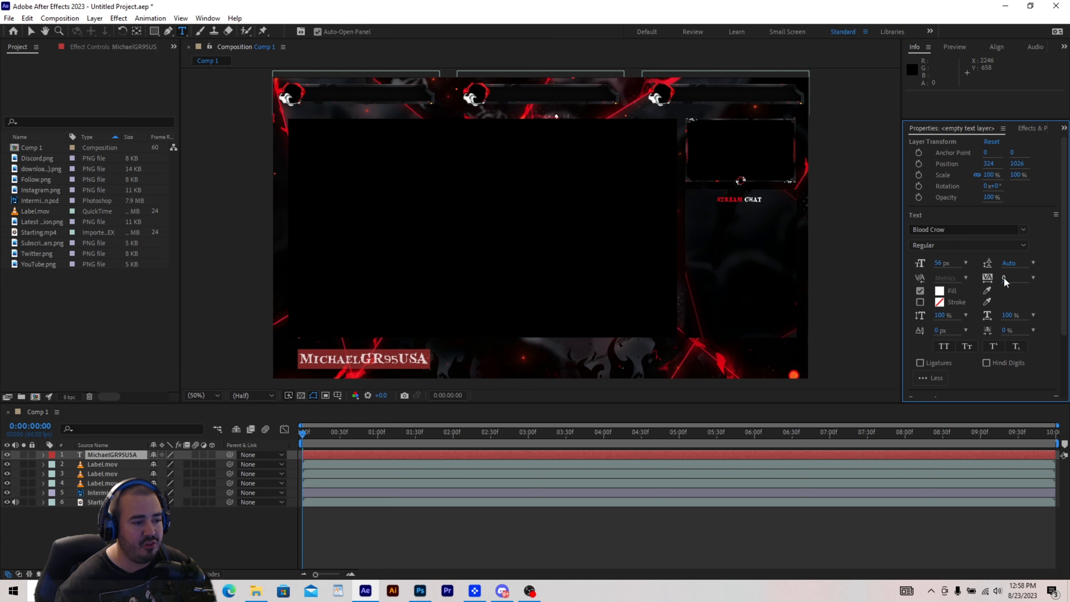
left_click_drag(1004, 279, 929, 263)
left_click(30, 31)
left_click_drag(390, 358, 373, 355)
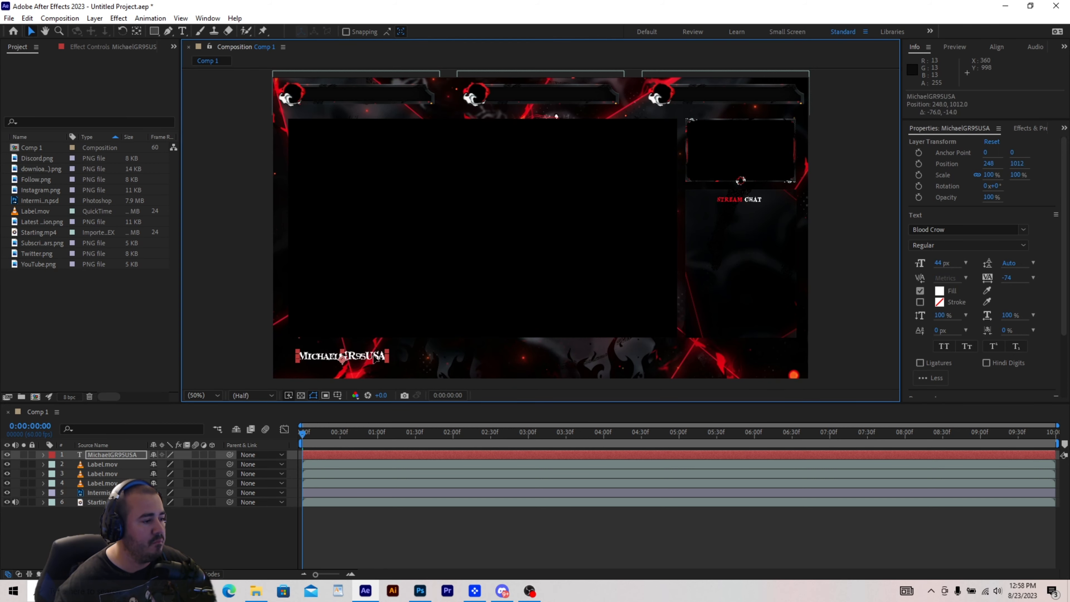
- Add Discord.png to the composition, scale it to icon size and place it just right of the channel name, at about 446, 1002
left_click(37, 253)
left_click(38, 158)
left_click_drag(38, 158, 403, 365)
left_click(442, 354)
double_click(43, 190)
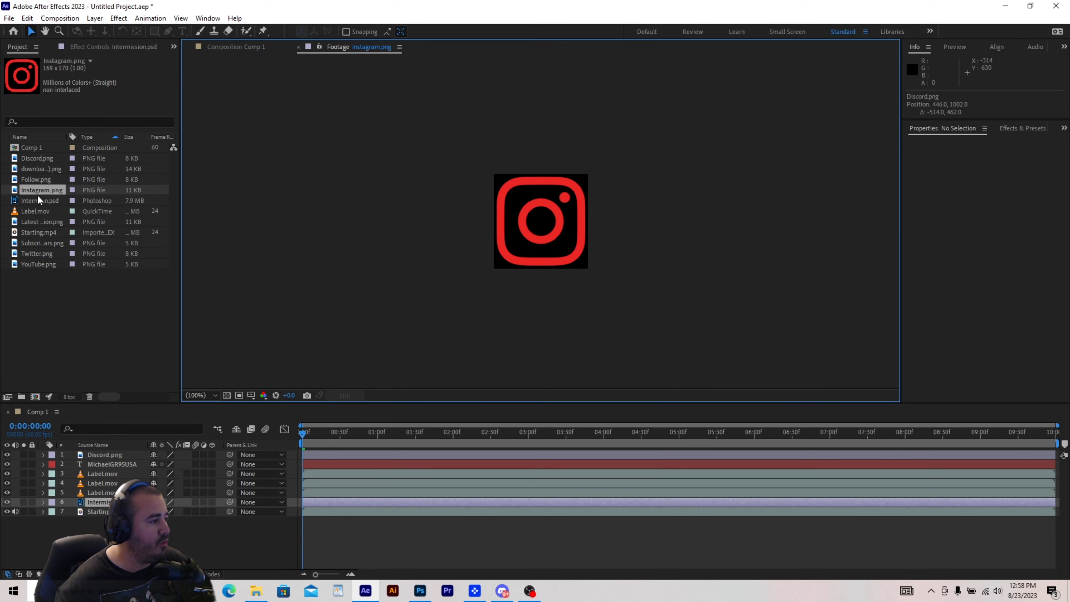
left_click_drag(36, 194, 105, 451)
left_click_drag(565, 252, 546, 236)
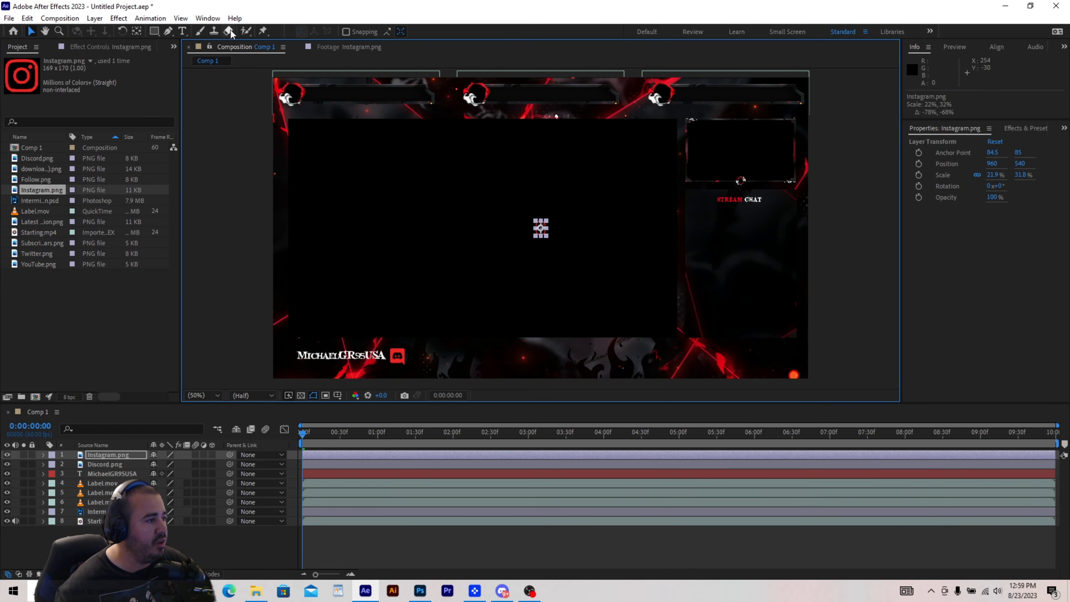
key("Delete")
left_click_drag(42, 189, 106, 453)
left_click_drag(566, 252, 550, 273)
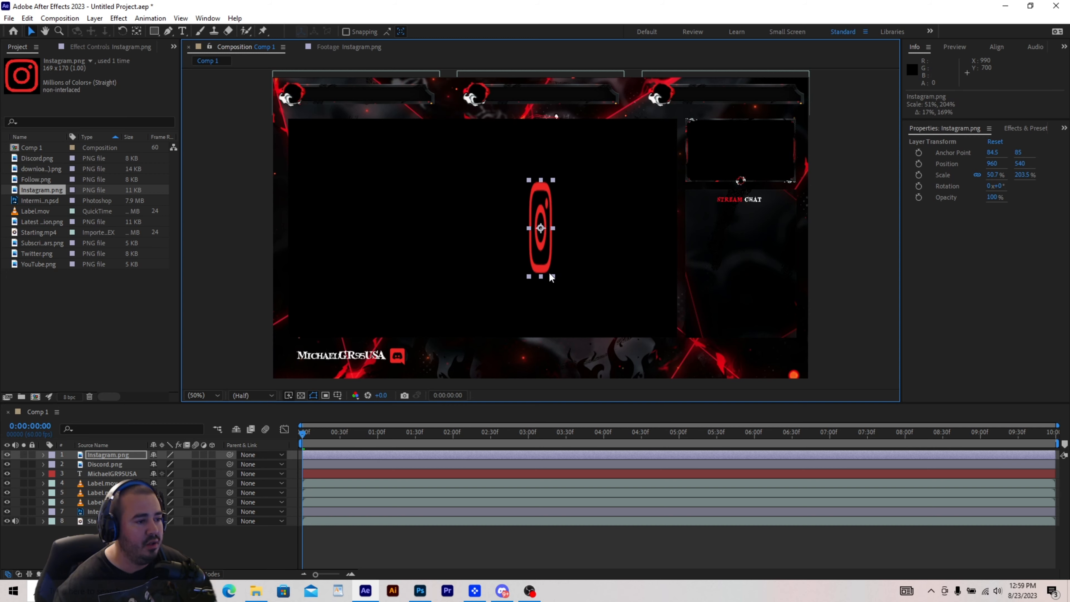
key("Delete")
- Add Instagram.png to the timeline, scale it down proportionally and place it right of the Discord icon, at about 516, 1000
left_click_drag(36, 191, 105, 454)
left_click_drag(564, 251, 421, 358)
left_click(460, 347)
left_click(468, 359)
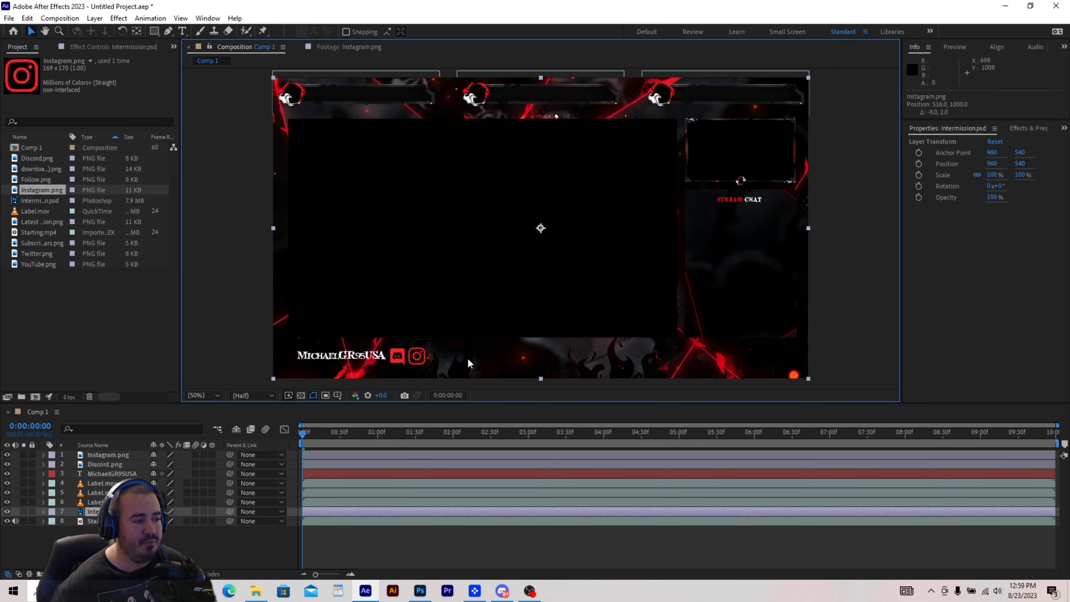
- Add Twitter.png to the composition, scale it to about 34% and place it right of the Instagram icon
left_click(45, 256)
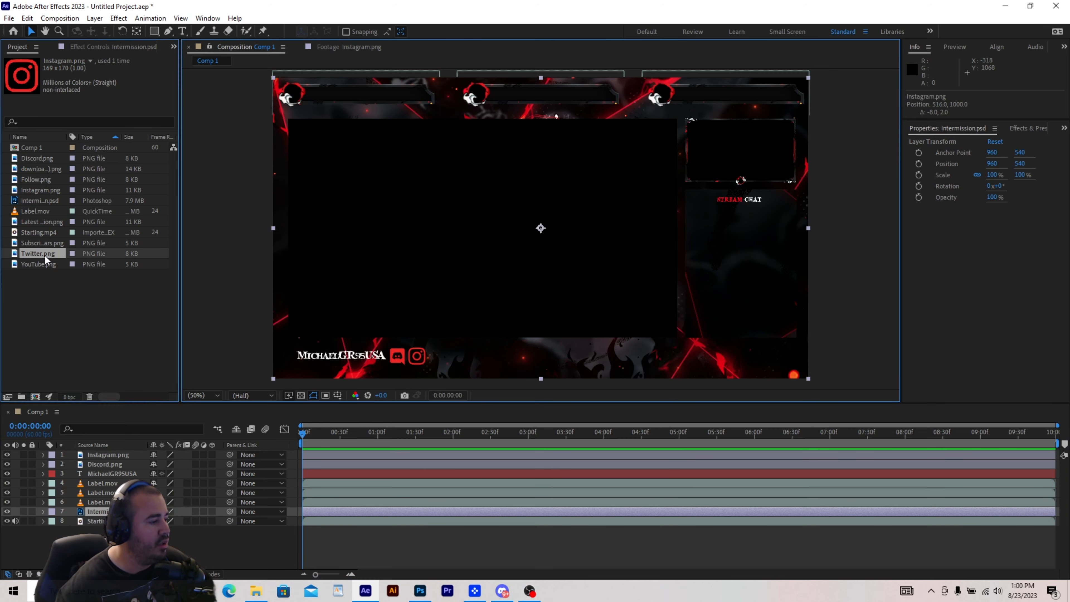
left_click_drag(45, 256, 443, 358)
left_click(125, 457)
key("ctrl+z")
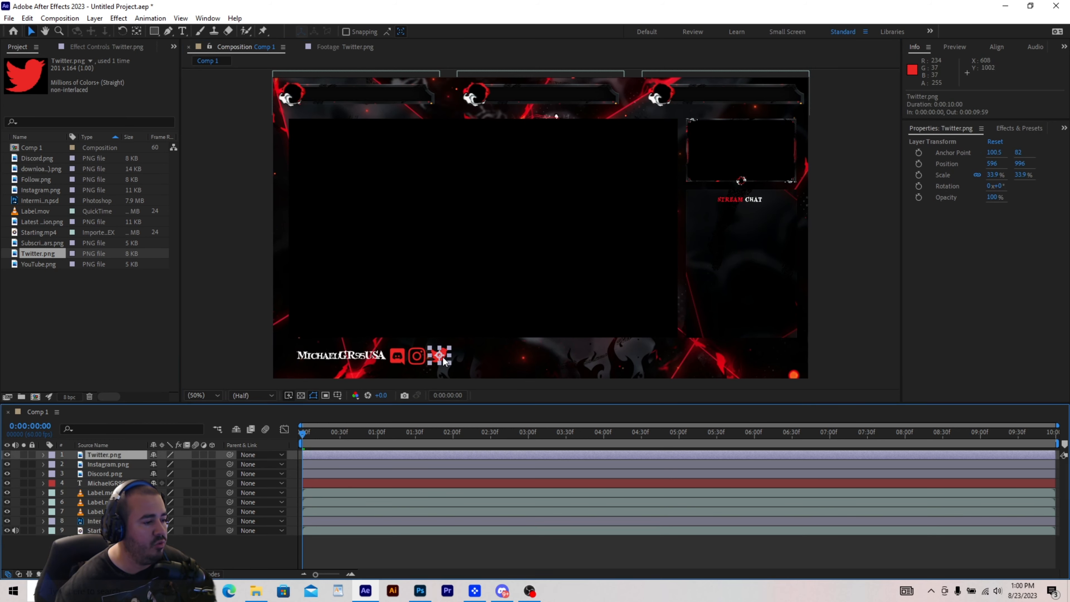
- Add YouTube.png to the composition, scale it uniformly to 29% and place it right of the Twitter icon, at about 670, 1000
left_click_drag(38, 264, 551, 237)
left_click_drag(545, 232, 471, 352)
left_click(473, 349)
left_click(114, 455)
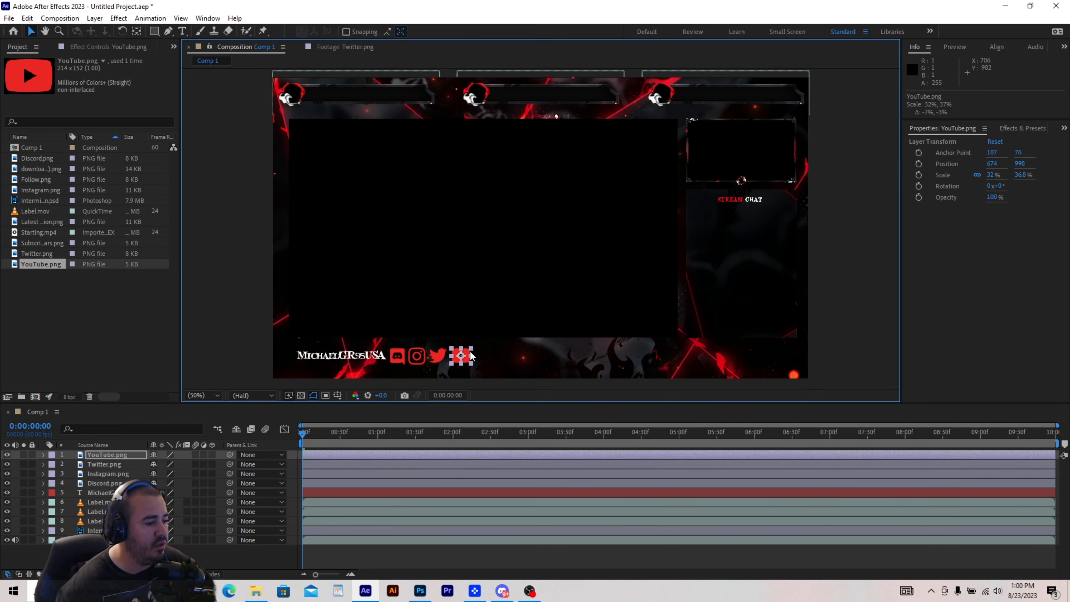
key("ctrl+z")
key("ctrl+z")
key("ctrl+z")
key("ctrl+z")
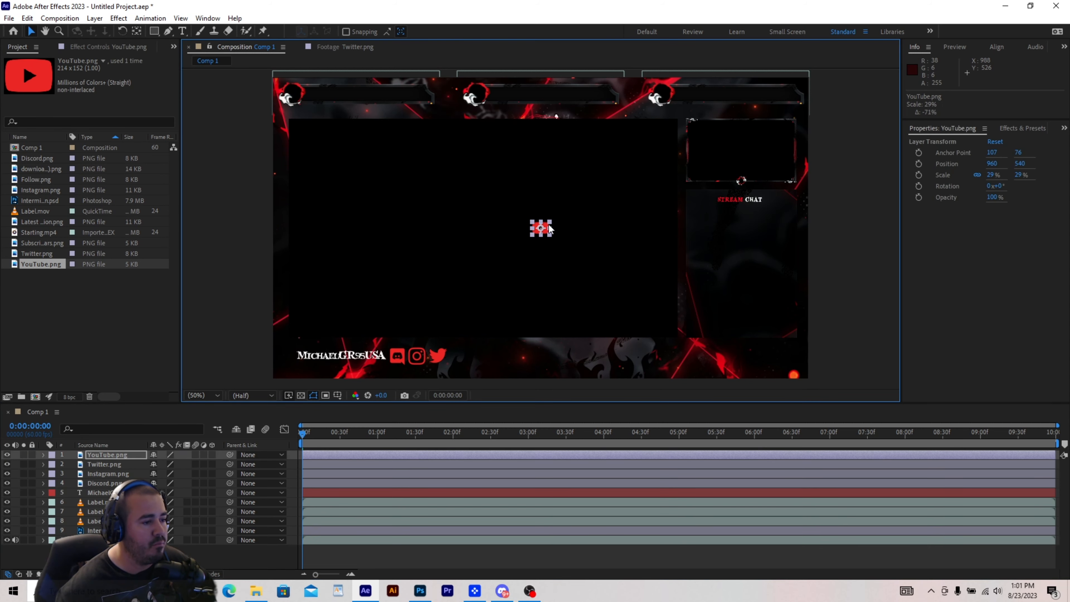
left_click_drag(550, 229, 469, 358)
left_click(506, 362)
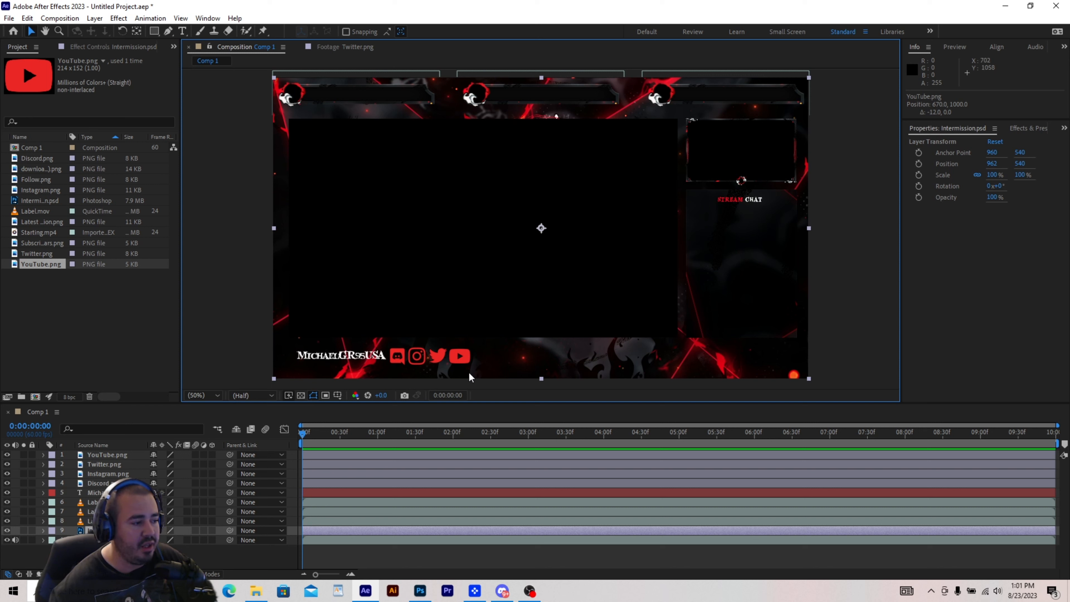
- Preview the animated background and labels by playing back the composition
key("space")
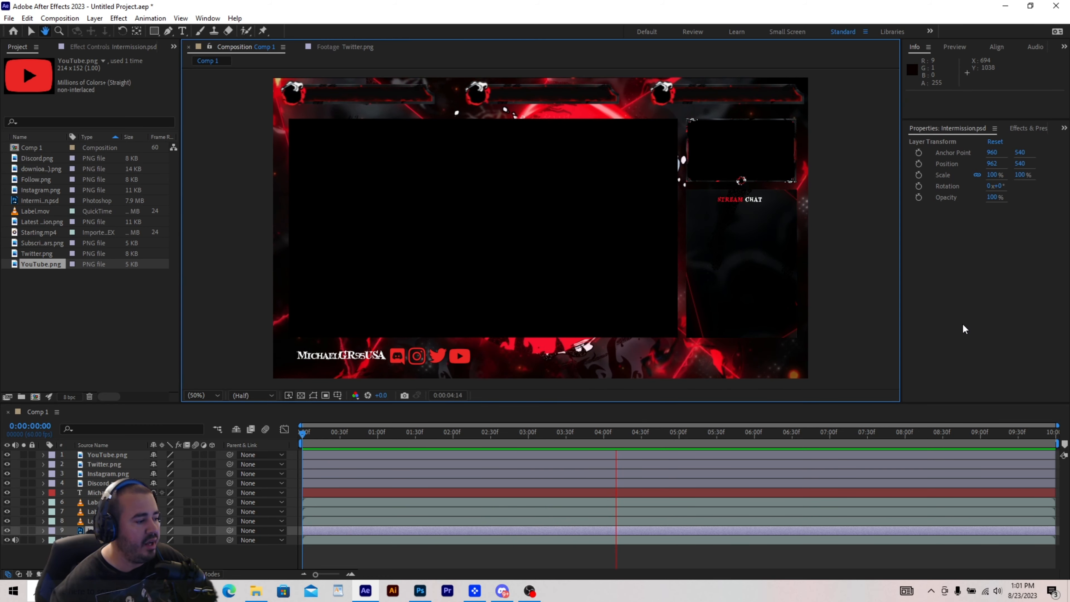
key("space")
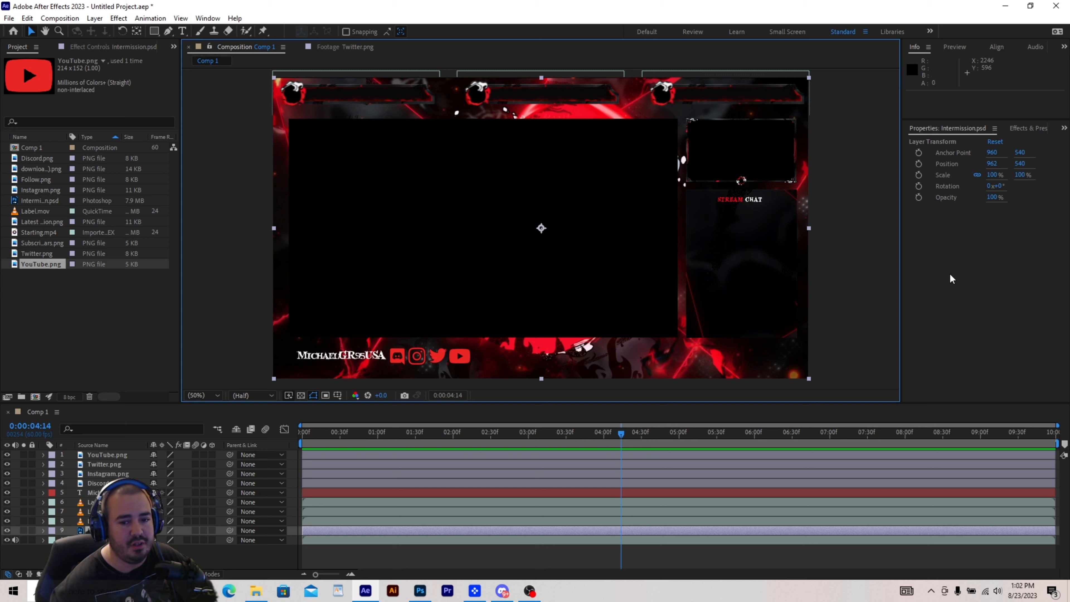
key("space")
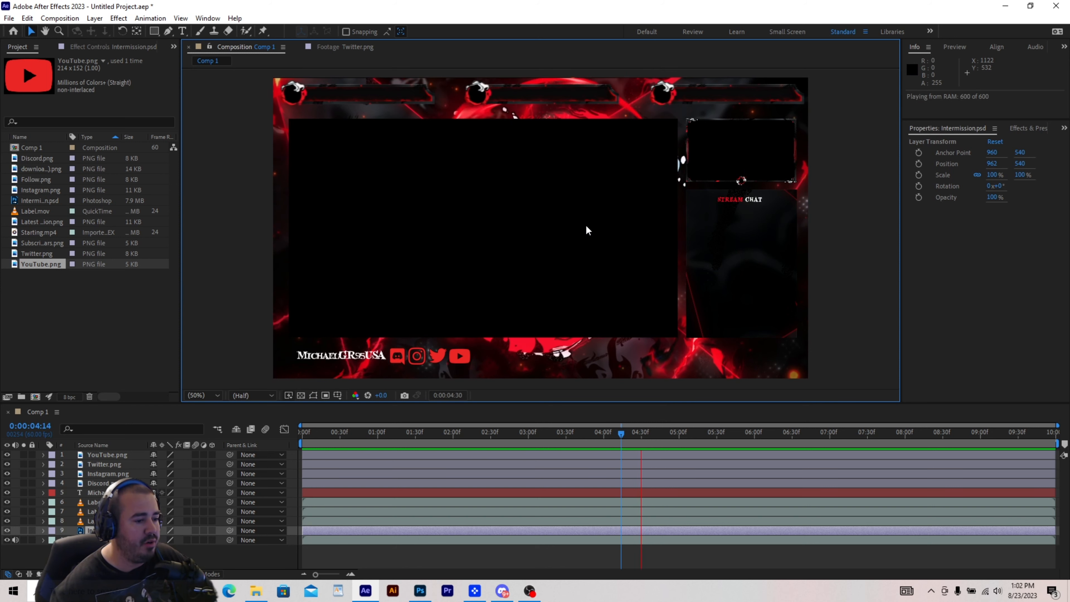
key("space")
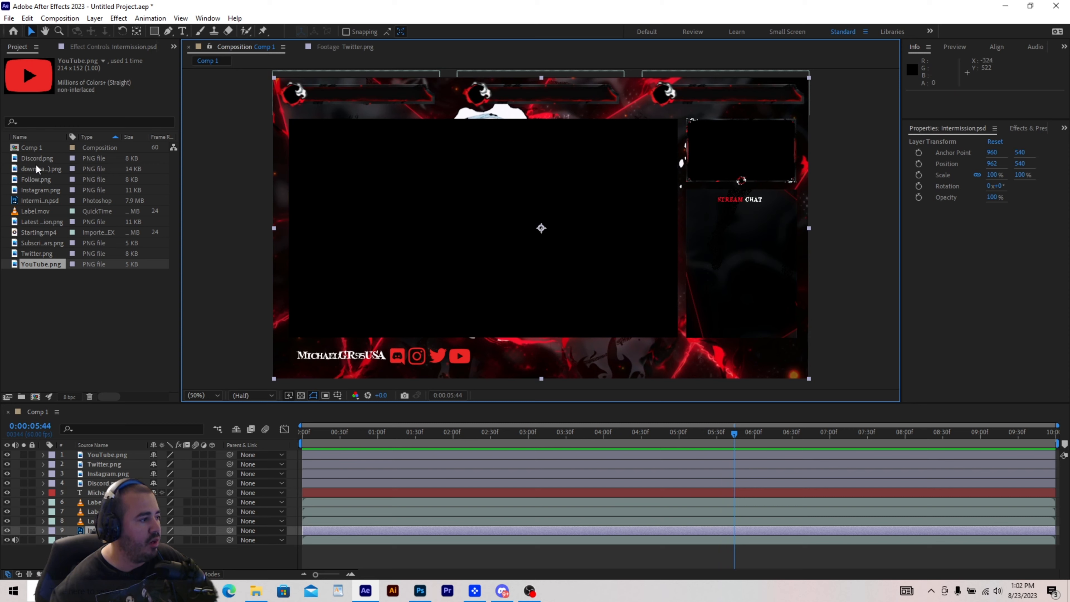
left_click(34, 221)
left_click_drag(34, 221, 97, 450)
left_click_drag(566, 255, 662, 98)
left_click(416, 266)
left_click(662, 99)
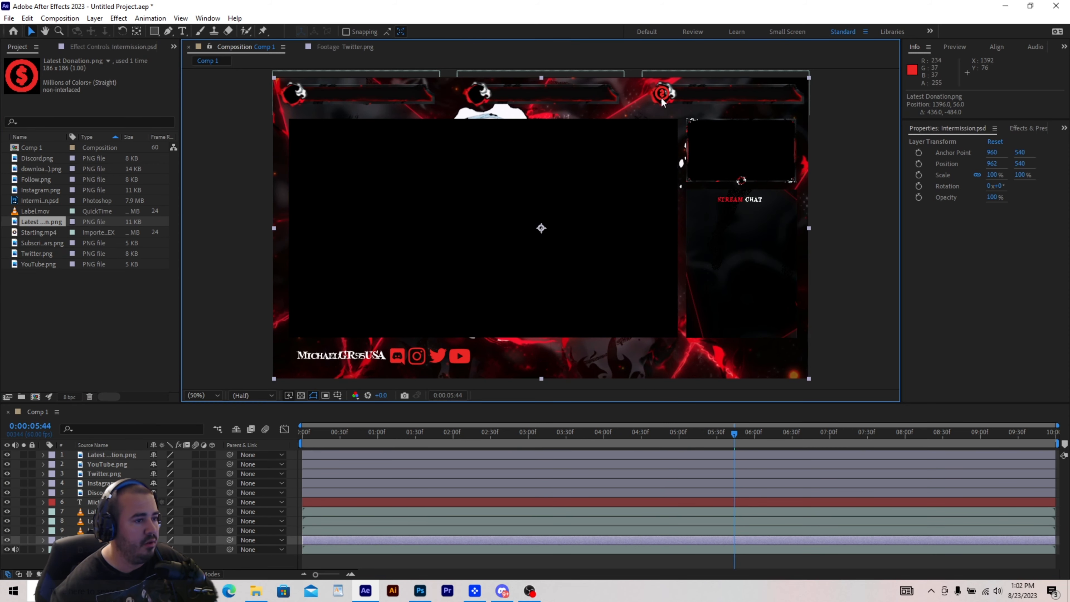
left_click(127, 455)
key("Delete")
left_click_drag(34, 221, 97, 450)
left_click_drag(566, 255, 550, 237)
key("Delete")
- Add Latest Donation.png to the timeline, scale it down proportionally and fit it in the third label's circle, at about 1396, 58
left_click_drag(37, 222, 97, 450)
left_click_drag(565, 254, 550, 237)
left_click_drag(544, 232, 654, 102)
left_click(658, 135)
left_click(663, 97)
left_click_drag(664, 97, 665, 102)
left_click(646, 200)
left_click(670, 455)
left_click(647, 182)
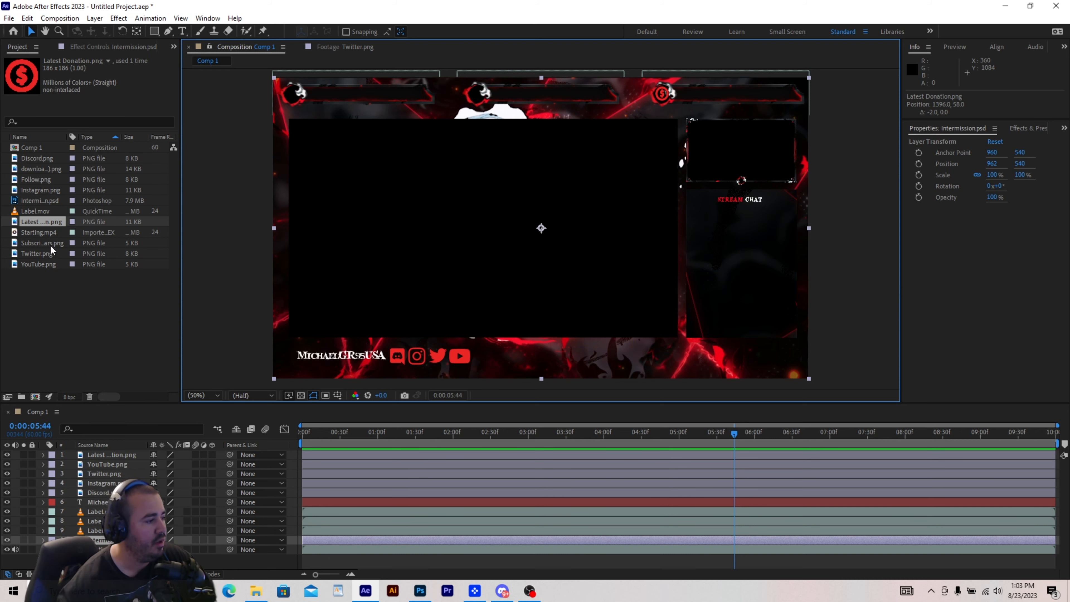
- Add Subscribe_Stars.png to the timeline, scale it down and fit it in the second label's circle, at about 732, 56
left_click_drag(42, 243, 126, 452)
left_click_drag(564, 250, 481, 97)
left_click(504, 181)
left_click(479, 98)
left_click(508, 188)
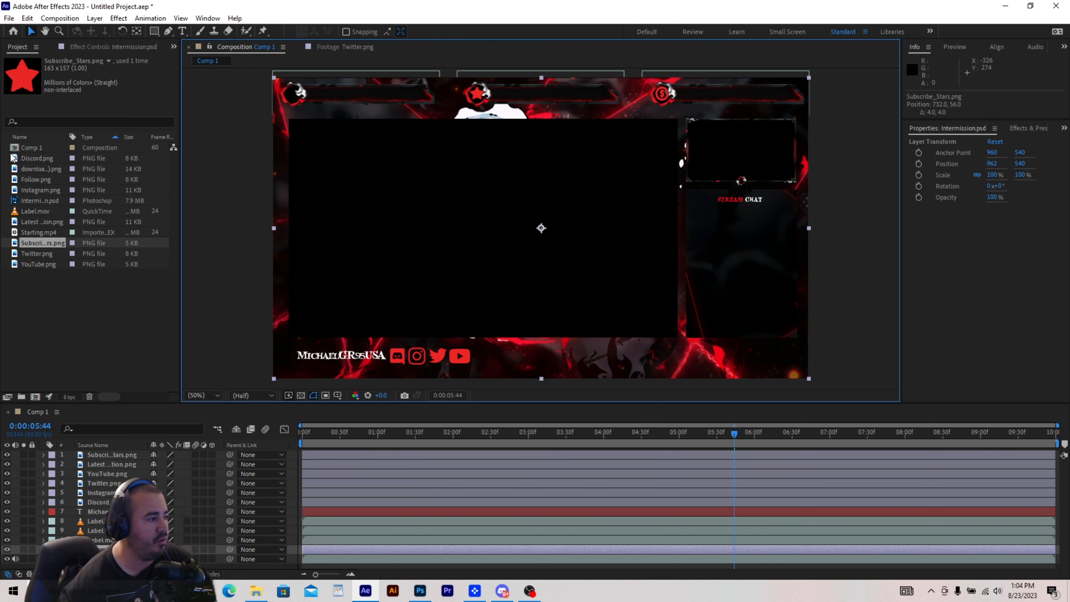
- Add Follow.png to the timeline, scale it into the first label's circle and preview the playback
left_click(40, 222)
left_click(38, 241)
left_click_drag(34, 180, 129, 455)
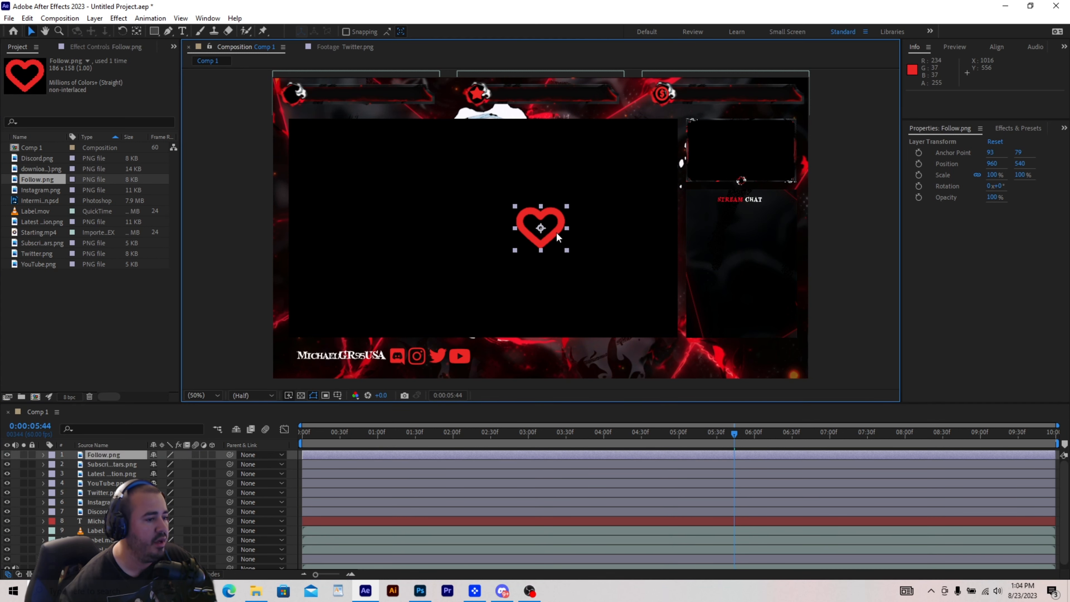
left_click_drag(556, 232, 368, 131)
key("space")
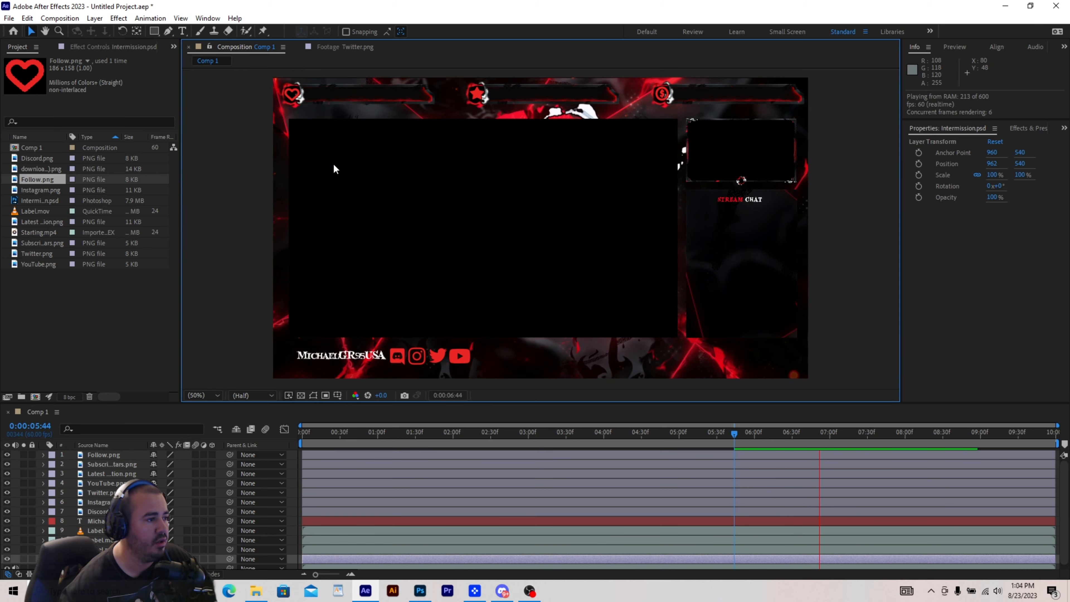
key("space")
- Add download (1).png, scale it down, place it right of the YouTube icon at about 742, 1000, and play back the composition
left_click_drag(39, 169, 130, 454)
left_click_drag(572, 260, 487, 368)
left_click(492, 371)
left_click(488, 369)
left_click(650, 349)
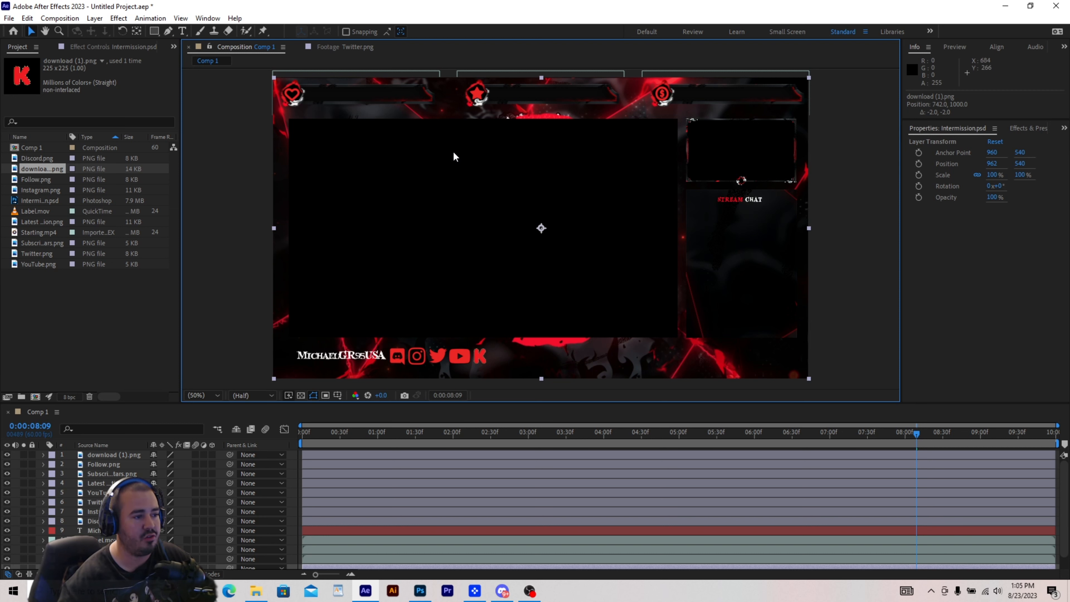
key("space")
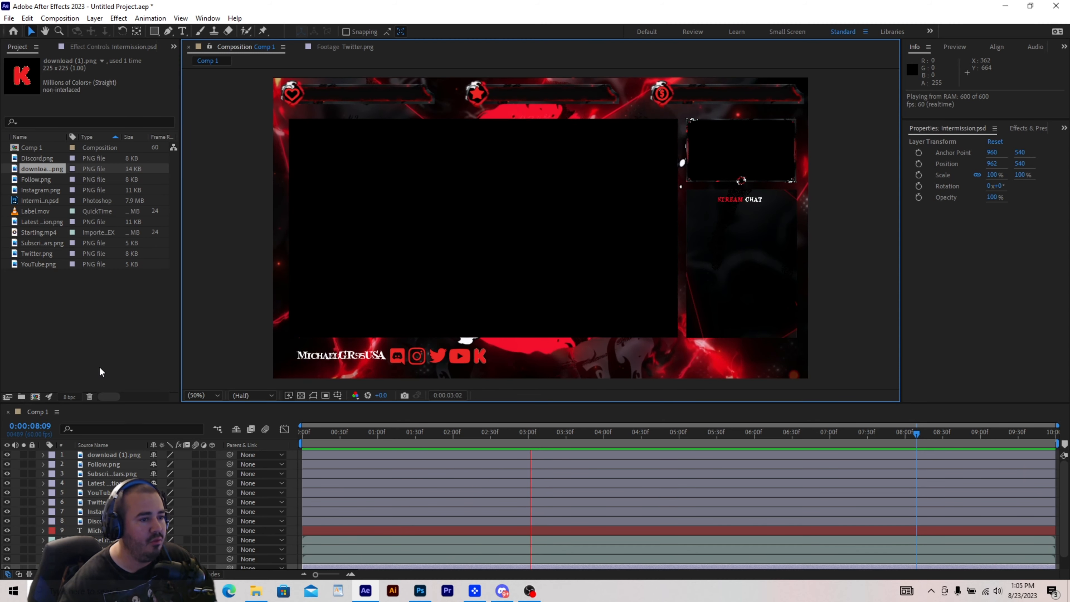
- Export Comp 1 through Adobe Media Encoder as Intermission 1.mp4 in the Ae Edits folder, then close the encoder
left_click(9, 18)
mouse_move(27, 18)
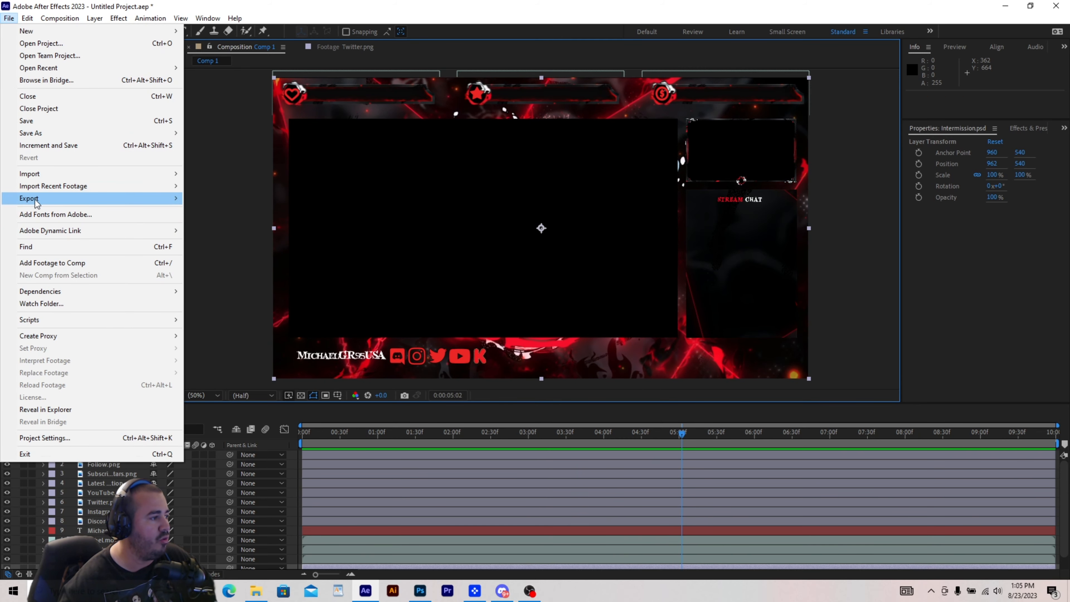
mouse_move(37, 200)
left_click(256, 198)
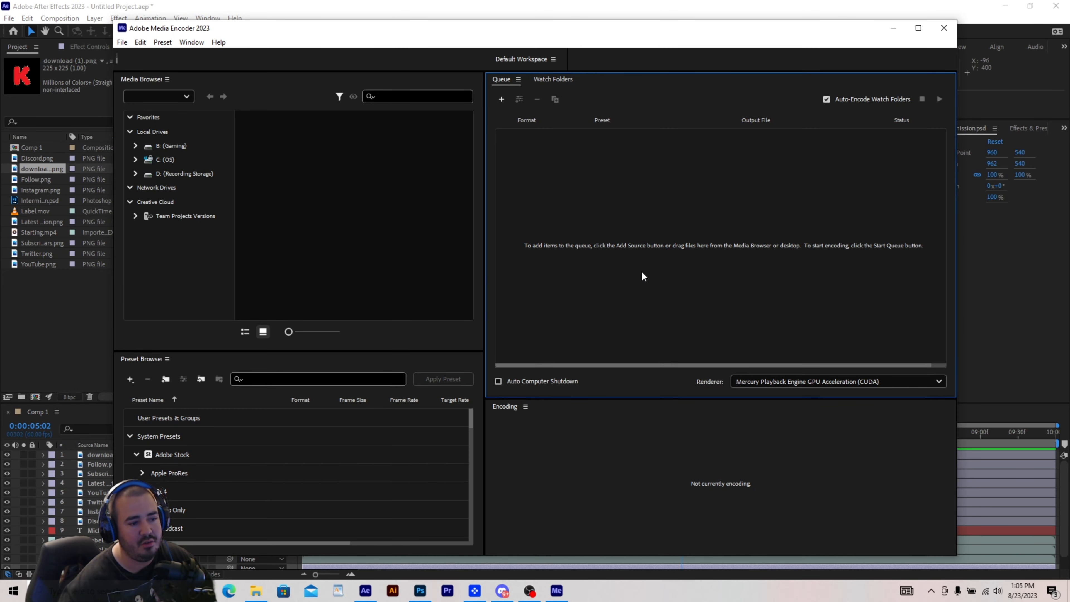
left_click(814, 156)
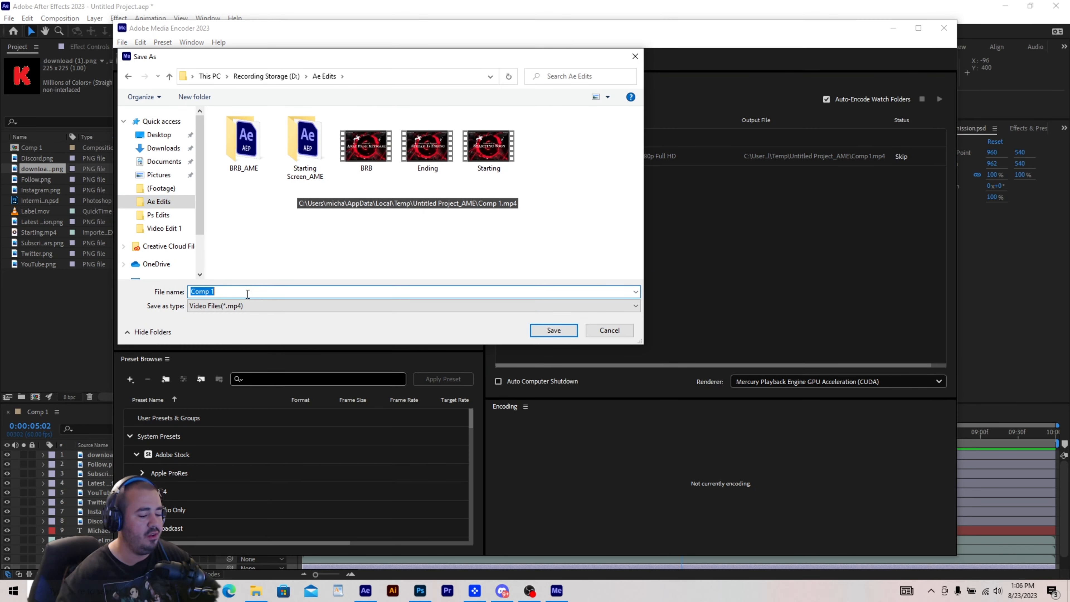
type("Intermission 1")
key("Return")
left_click(939, 99)
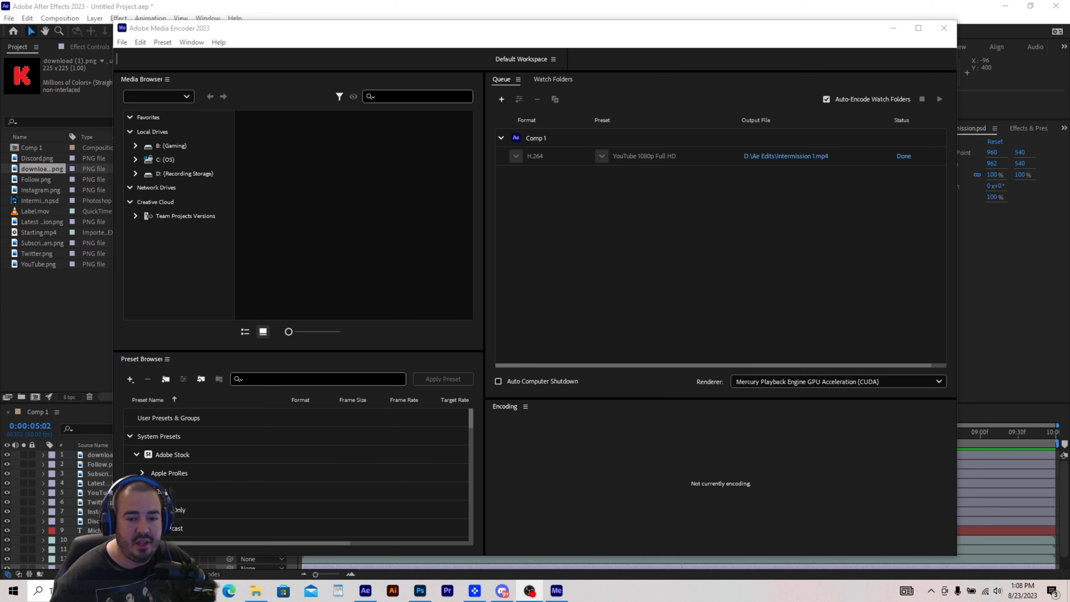
left_click(944, 29)
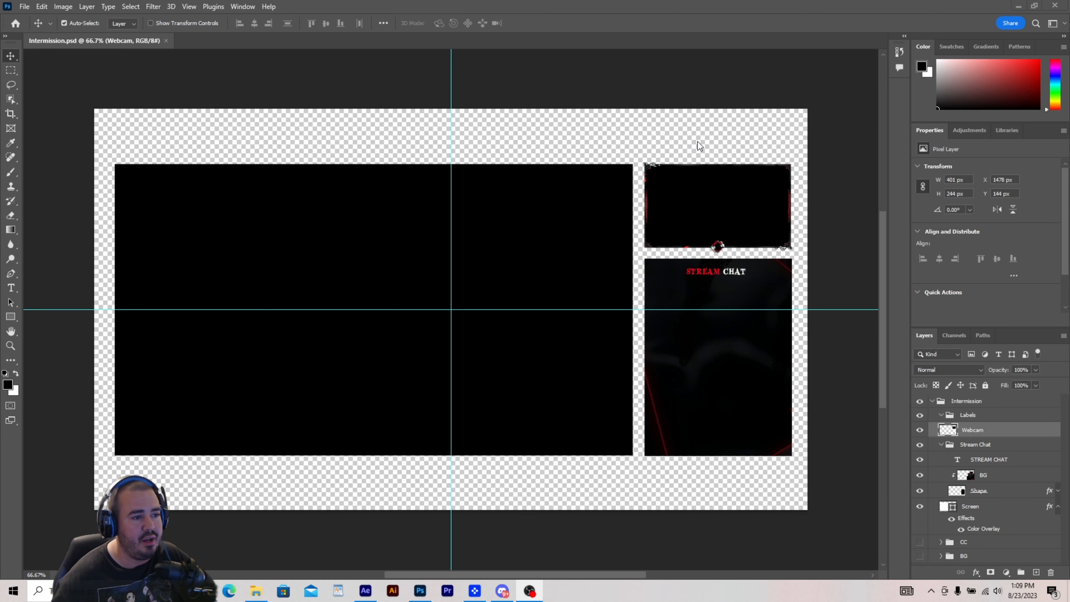
- In Photoshop, hide the Webcam layer and Stream Chat group of Intermission.psd and move the black Screen shape toward the canvas centre
left_click(703, 182)
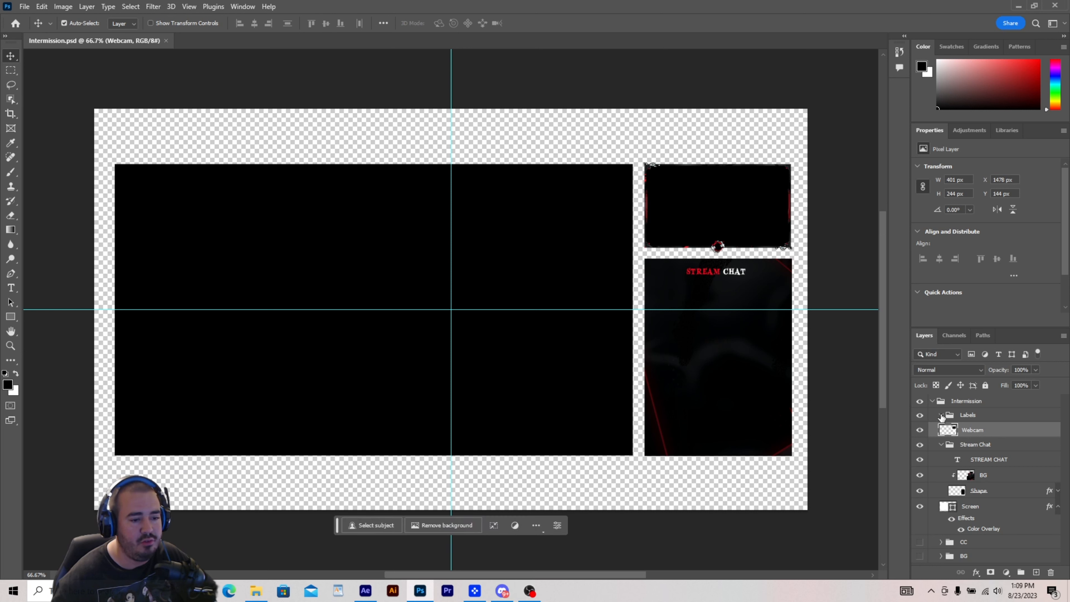
left_click_drag(919, 429, 920, 444)
left_click_drag(294, 256, 380, 261)
left_click(390, 79)
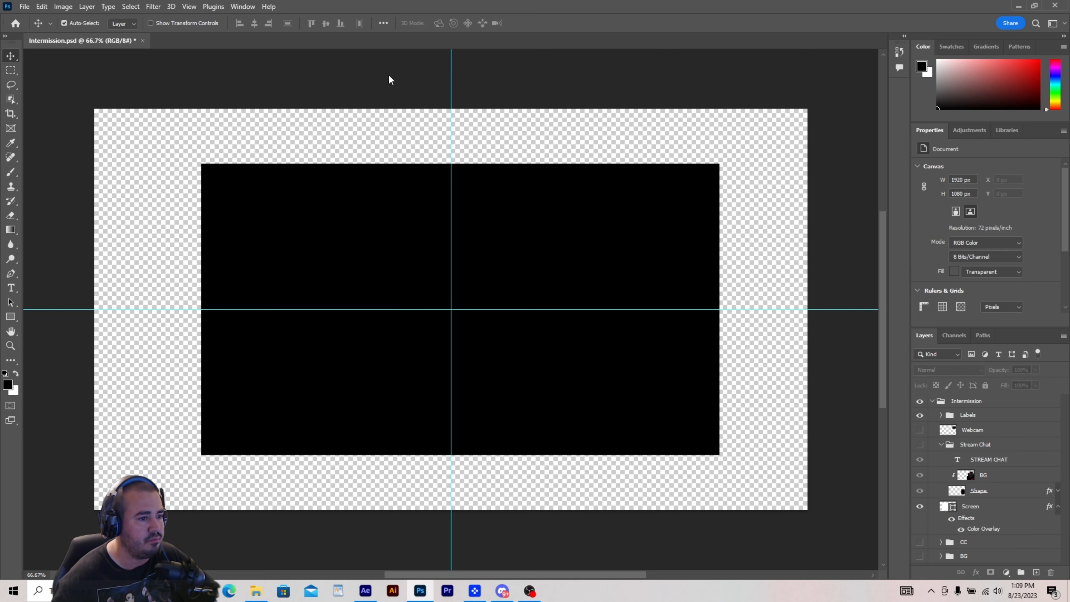
- Save the edited Photoshop document as Intermission 2.psd with Maximize Compatibility on
left_click(25, 8)
left_click(41, 141)
key("Escape")
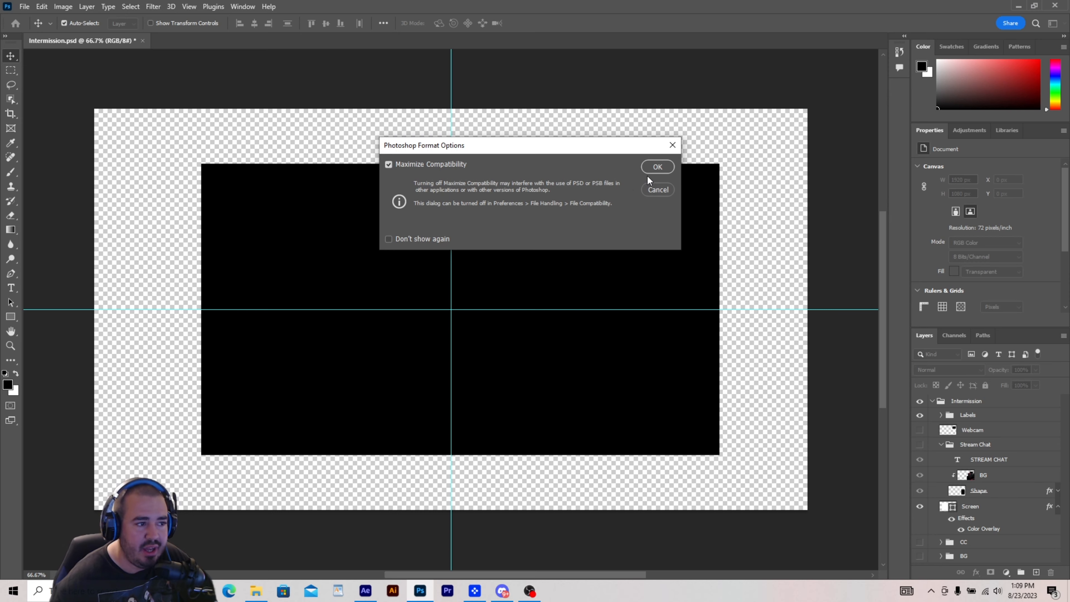
left_click(651, 169)
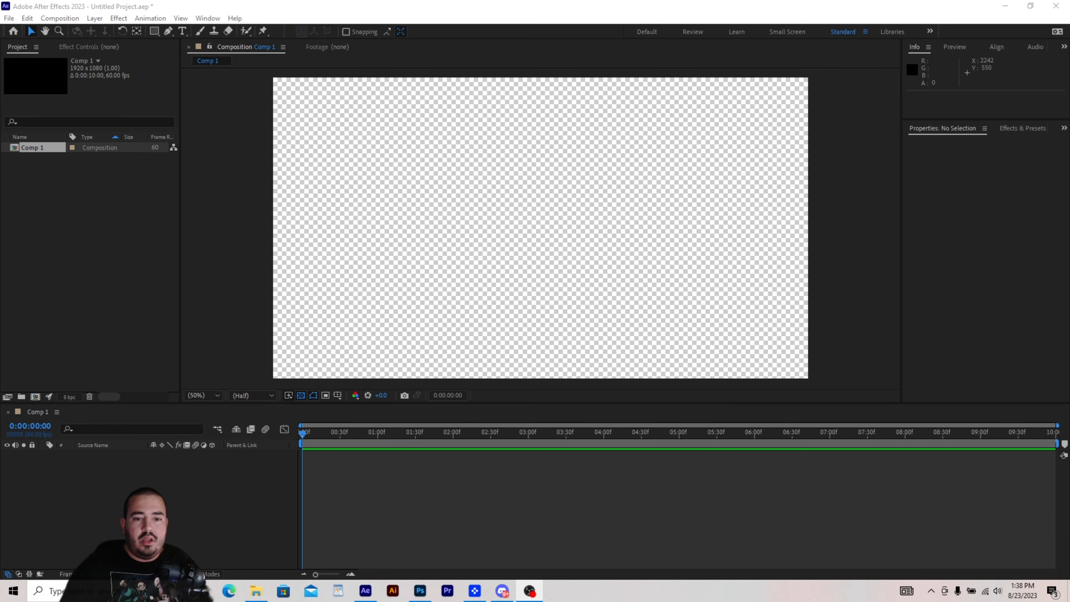
- In After Effects, import Intermission 2.psd from the Ps Edits folder and add it to the Comp 1 timeline
left_click(9, 18)
left_click(202, 173)
left_click(45, 191)
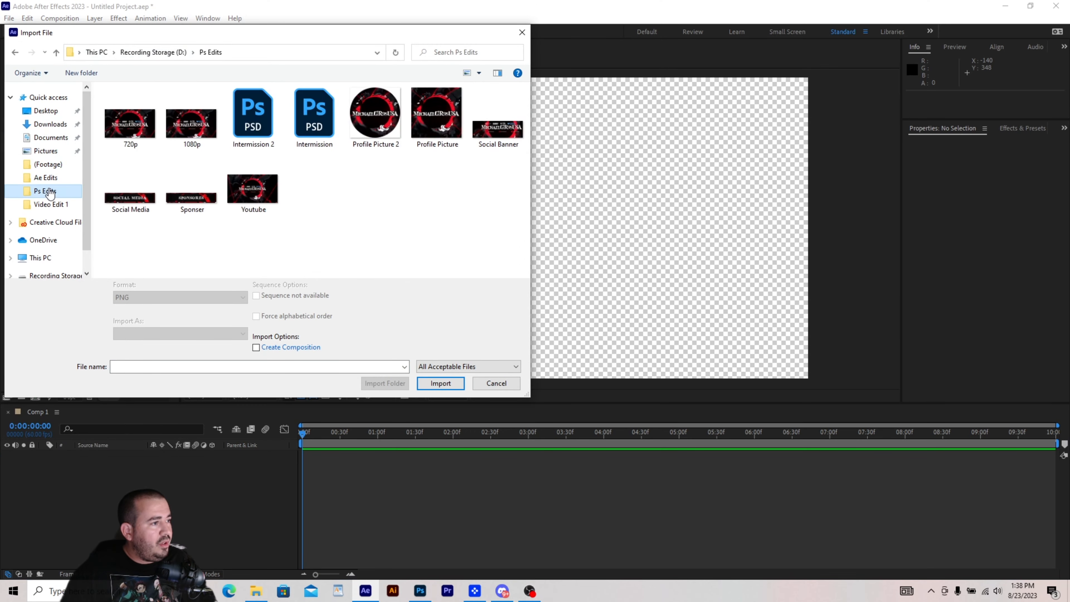
double_click(261, 137)
left_click(552, 361)
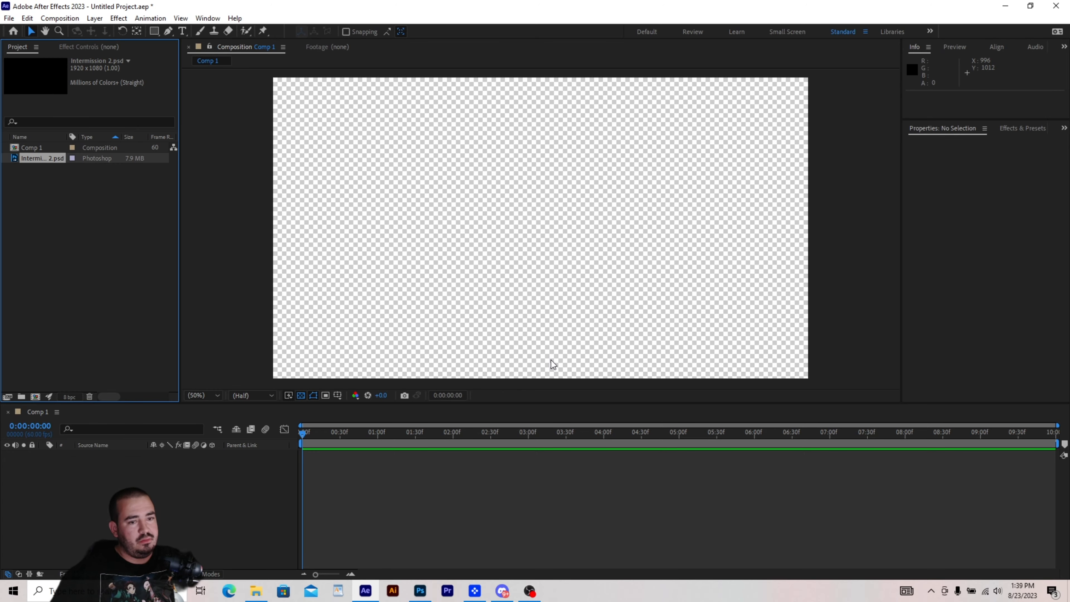
left_click_drag(43, 158, 68, 471)
- Import the Discord, Instagram, Twitter and YouTube icons together from the Social Media icons folder
left_click(9, 18)
mouse_move(42, 175)
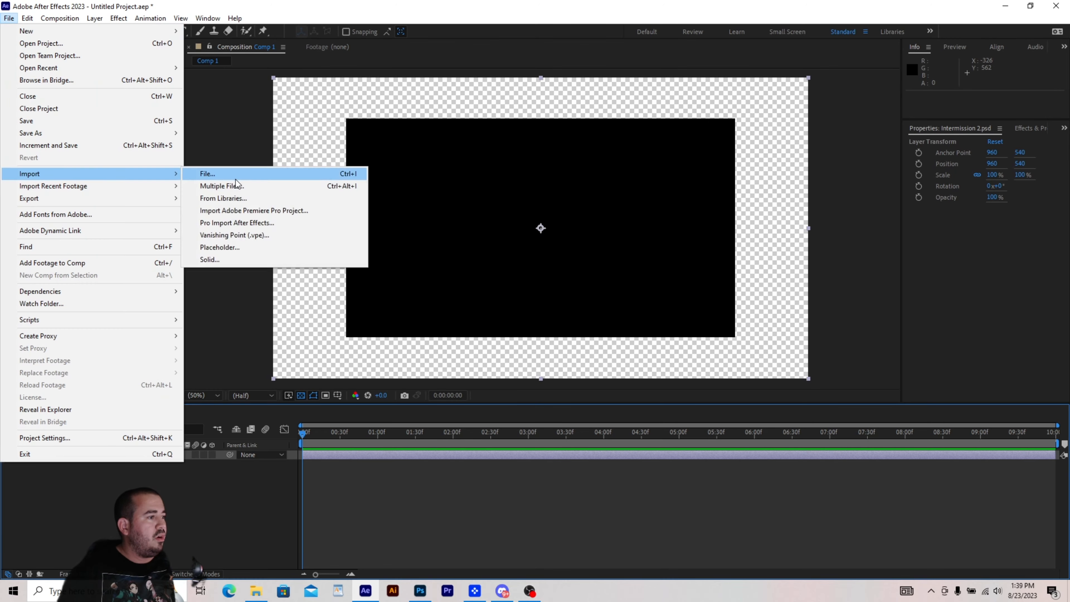
left_click(230, 185)
left_click(47, 120)
double_click(154, 108)
double_click(154, 111)
double_click(154, 107)
double_click(250, 123)
double_click(369, 123)
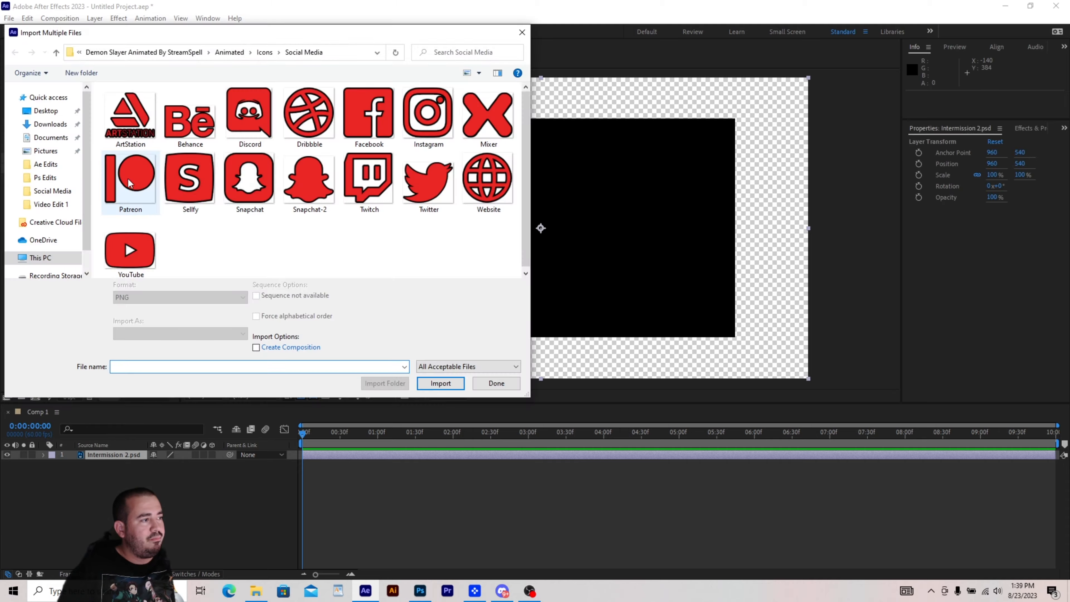
double_click(429, 184)
double_click(120, 251)
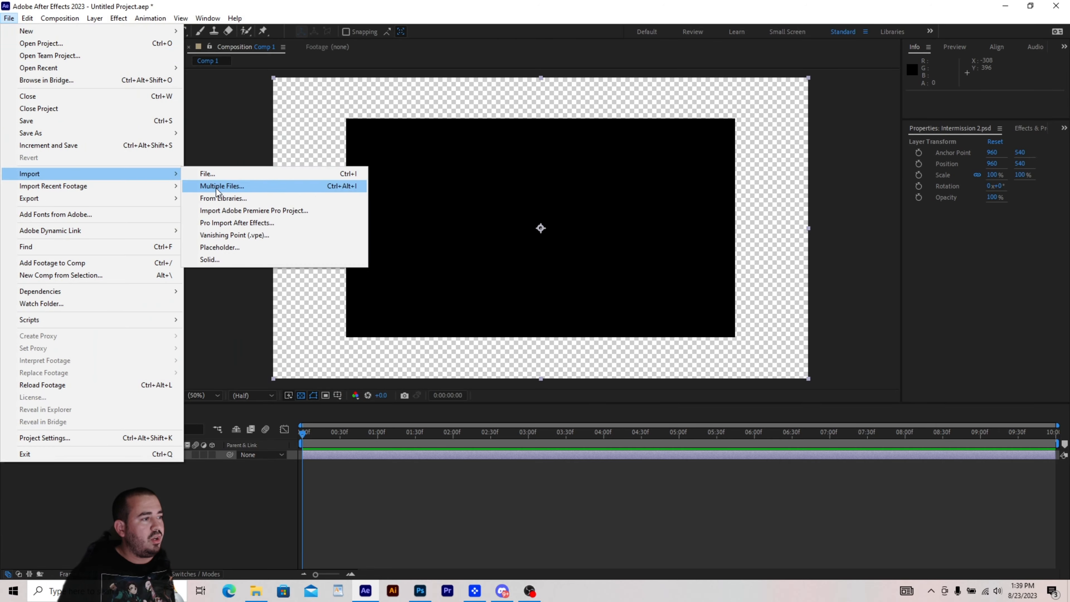
- Import Label.mov from the DemonSlayer by StreamSpell (Footage) folder and place it in Comp 1
left_click(250, 184)
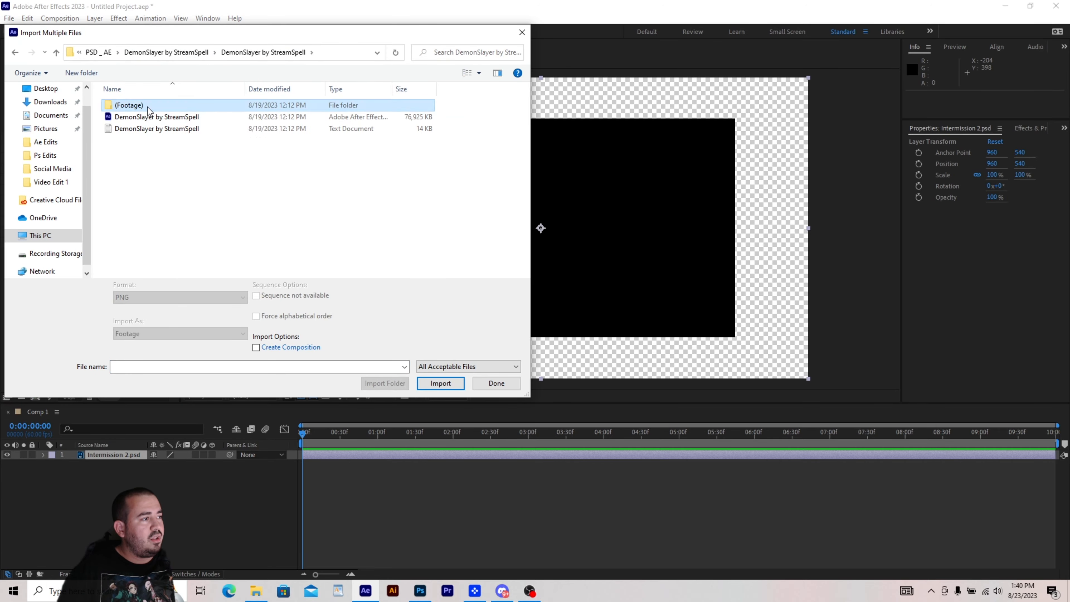
double_click(139, 108)
double_click(125, 153)
left_click(490, 379)
left_click_drag(37, 211, 541, 228)
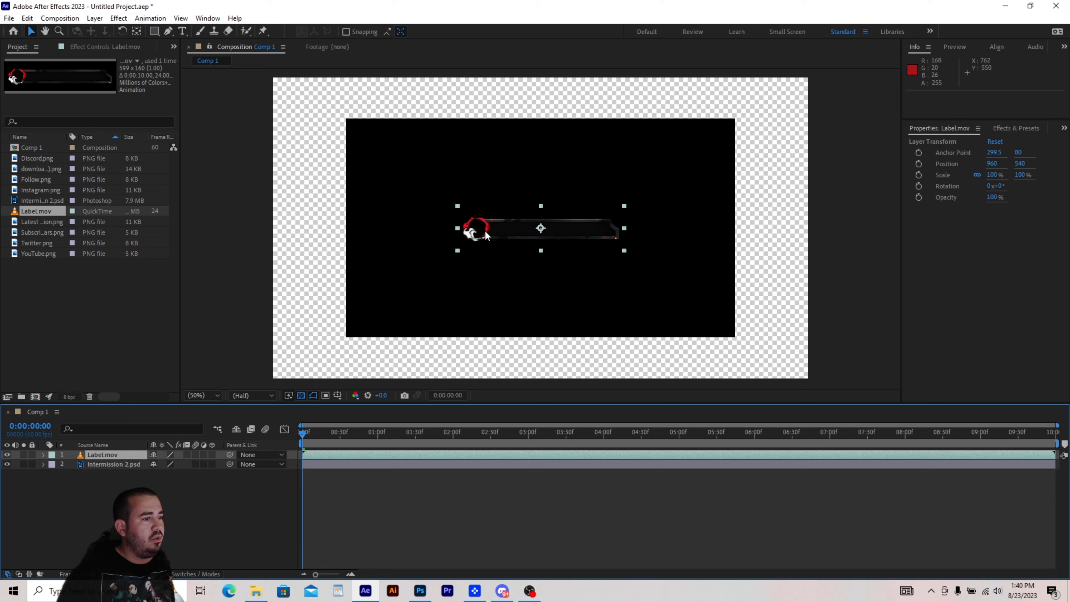
- Duplicate the Label.mov layer twice and arrange the three labels in an evenly spaced row above the black screen area
left_click_drag(475, 238, 693, 87)
left_click(120, 454)
key("ctrl+d")
left_click(517, 97)
key("ctrl+v")
left_click_drag(386, 98, 570, 99)
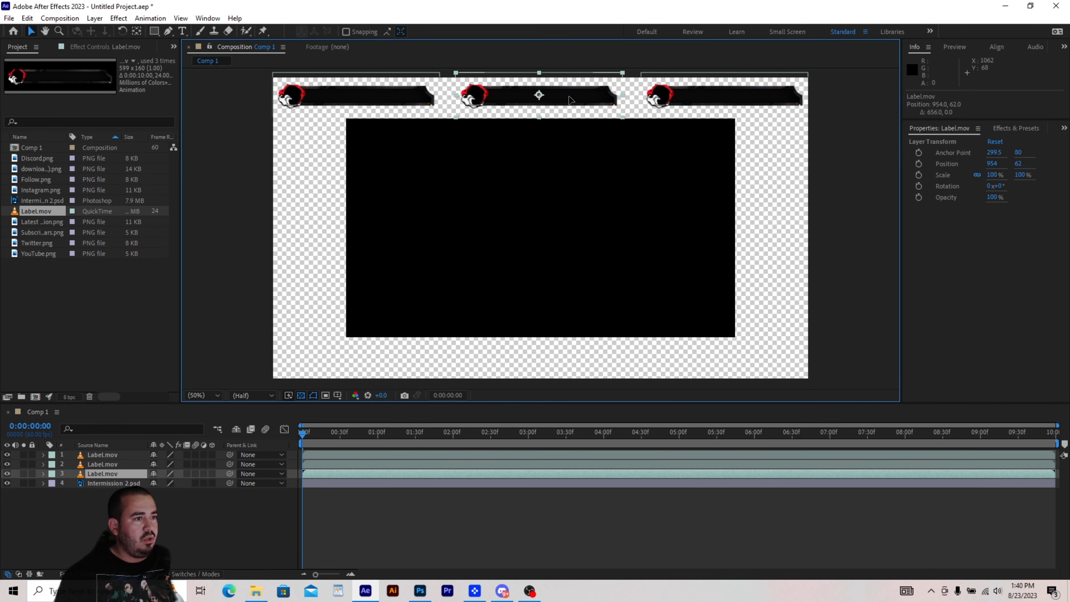
left_click(200, 196)
- Import Webcam.mov and add it to the timeline between the Label.mov layers and Intermission 2.psd
left_click(9, 18)
mouse_move(59, 173)
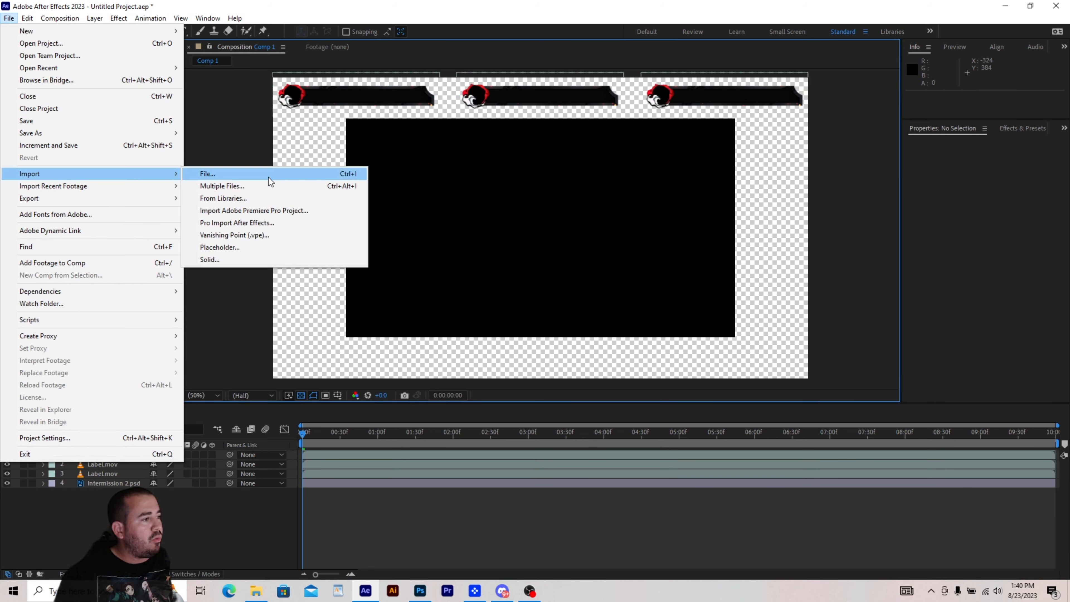
left_click(261, 173)
double_click(128, 130)
left_click(15, 52)
double_click(128, 187)
left_click_drag(40, 253, 105, 479)
- Scale the Webcam.mov frame to about 127% and position it around the black screen area, then preview the animation
left_click_drag(446, 242, 406, 225)
left_click_drag(668, 315, 713, 344)
left_click_drag(661, 299, 702, 322)
mouse_move(754, 367)
left_mouse_down()
mouse_move(764, 374)
mouse_move(755, 369)
left_mouse_up()
left_click_drag(587, 253, 588, 253)
left_click(765, 263)
left_click(858, 275)
left_click(110, 484)
key("space")
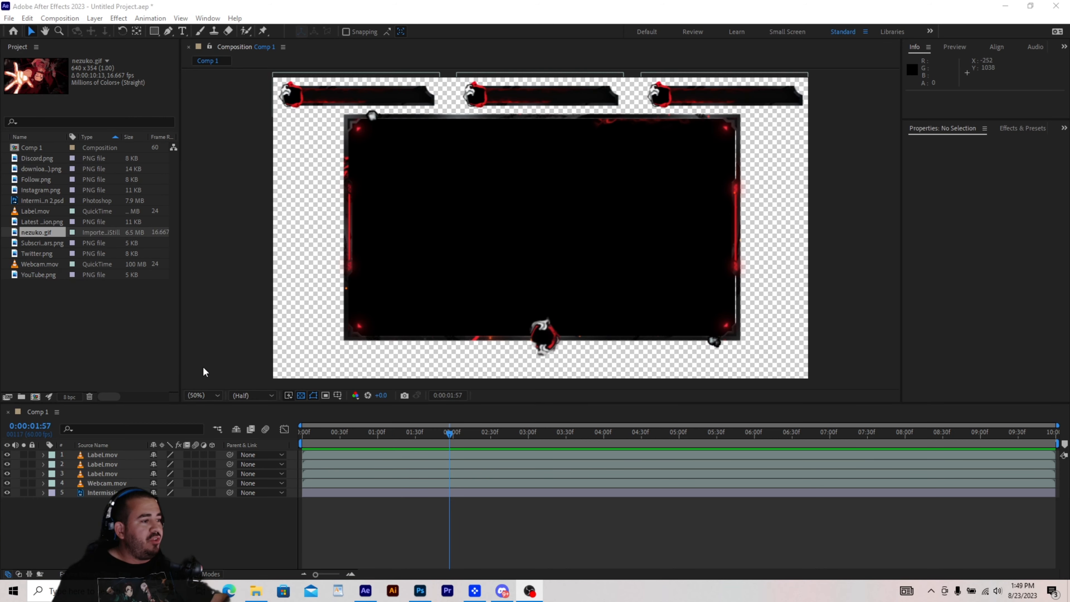
- Add nezuko.gif as the bottom layer fitted to the composition and apply Camera Lens Blur with a Blur Radius of 14
left_click_drag(35, 235, 105, 504)
key("ctrl+alt+f")
right_click(115, 502)
mouse_move(205, 335)
mouse_move(320, 105)
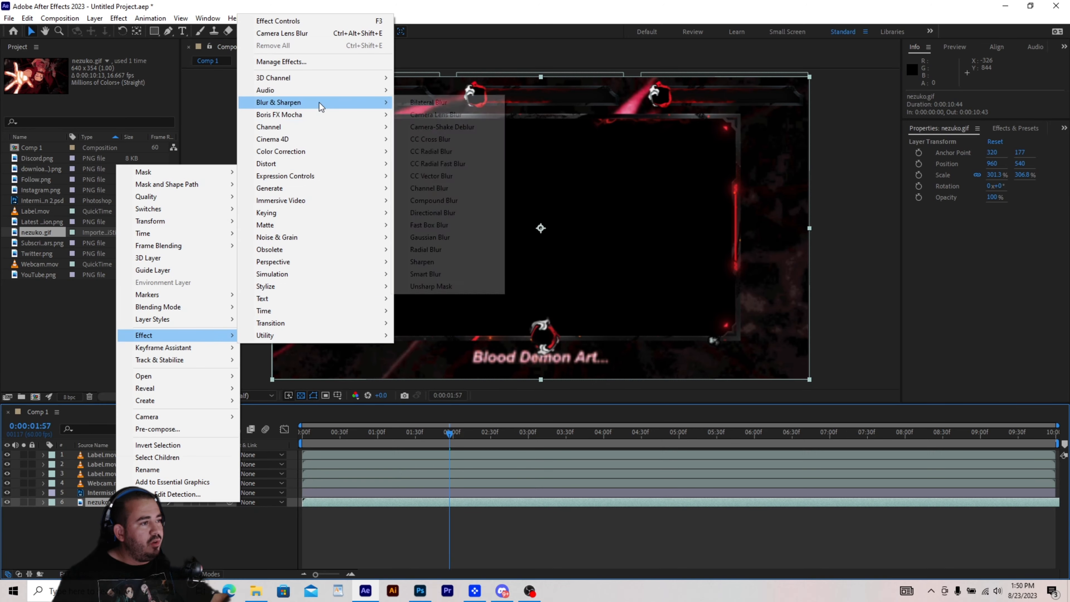
left_click(417, 115)
left_click_drag(104, 80, 138, 84)
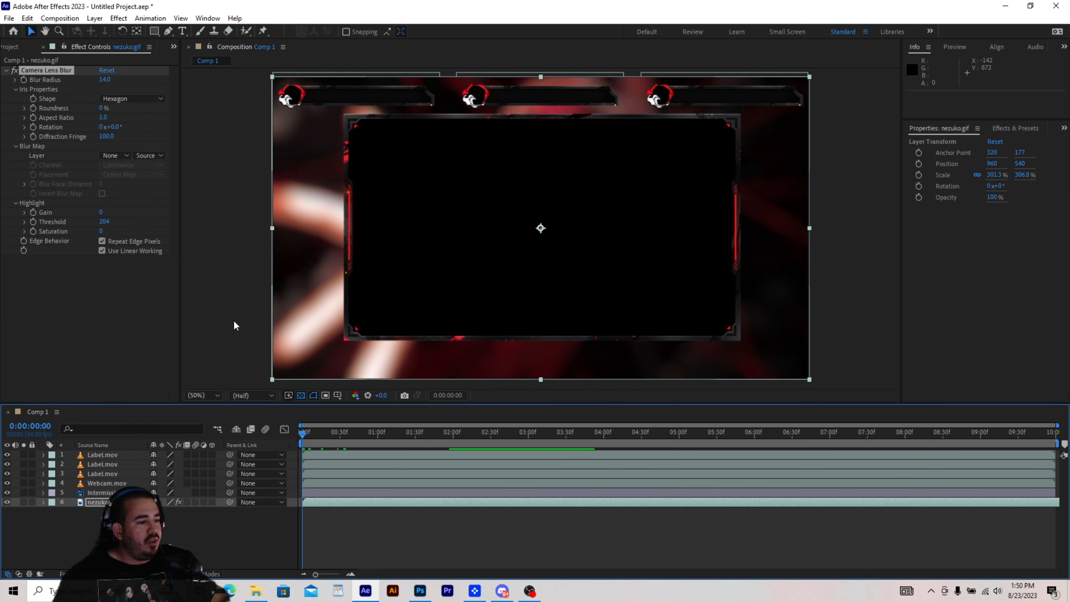
key("space")
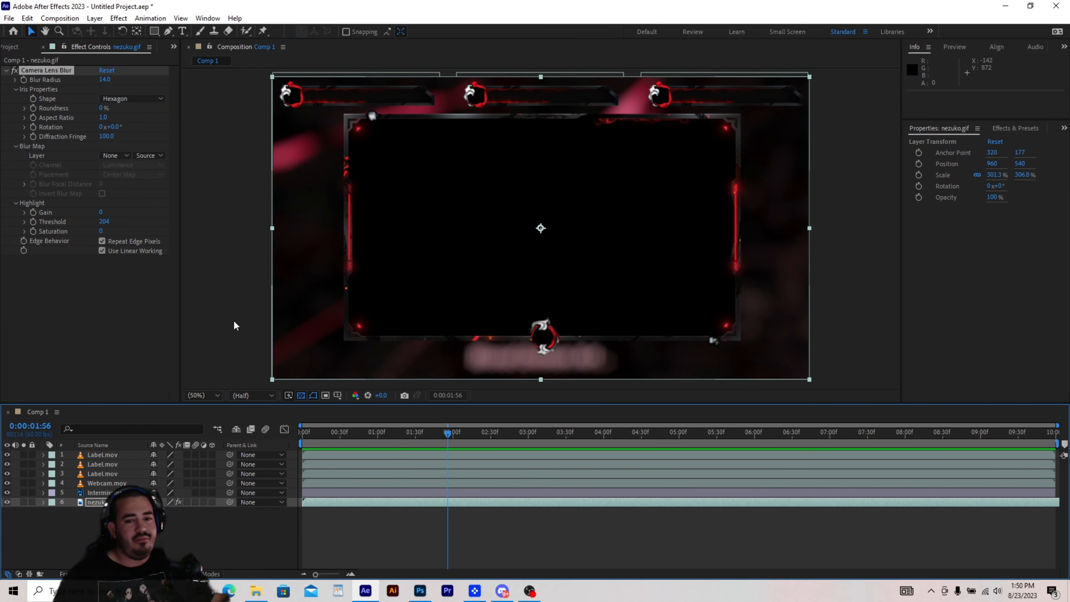
- Increase the Camera Lens Blur radius on the nezuko.gif background slightly
left_click_drag(105, 79, 114, 81)
left_click(206, 209)
left_click(43, 46)
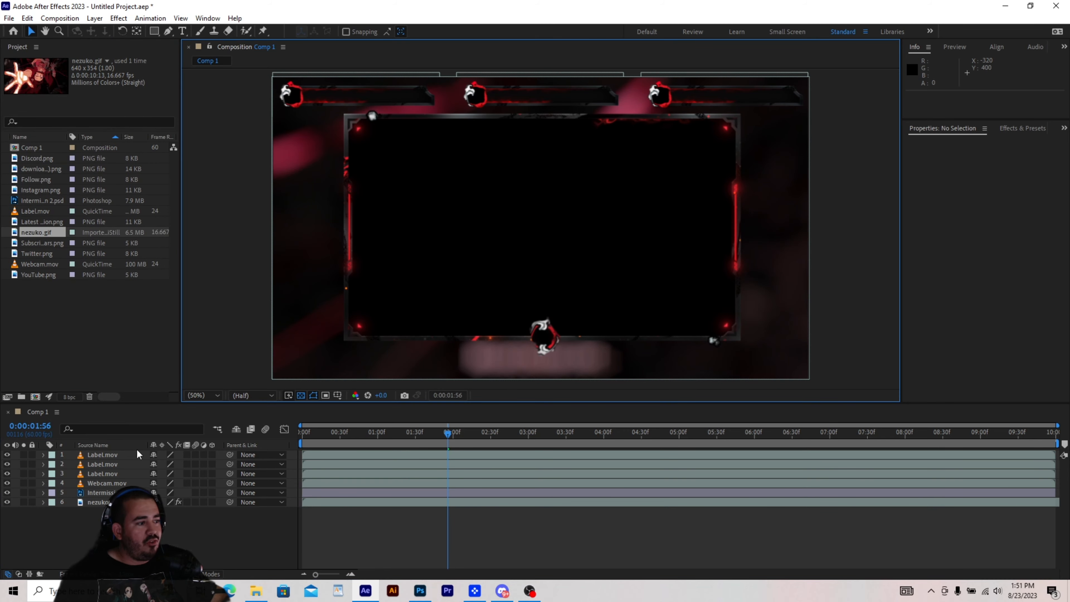
- Add the streamer's username as a text layer and move it to position 260, 1022 below the screen frame
left_click(182, 30)
left_click(311, 366)
type("MichaelGR95USA")
left_click(31, 30)
left_click_drag(320, 360, 363, 358)
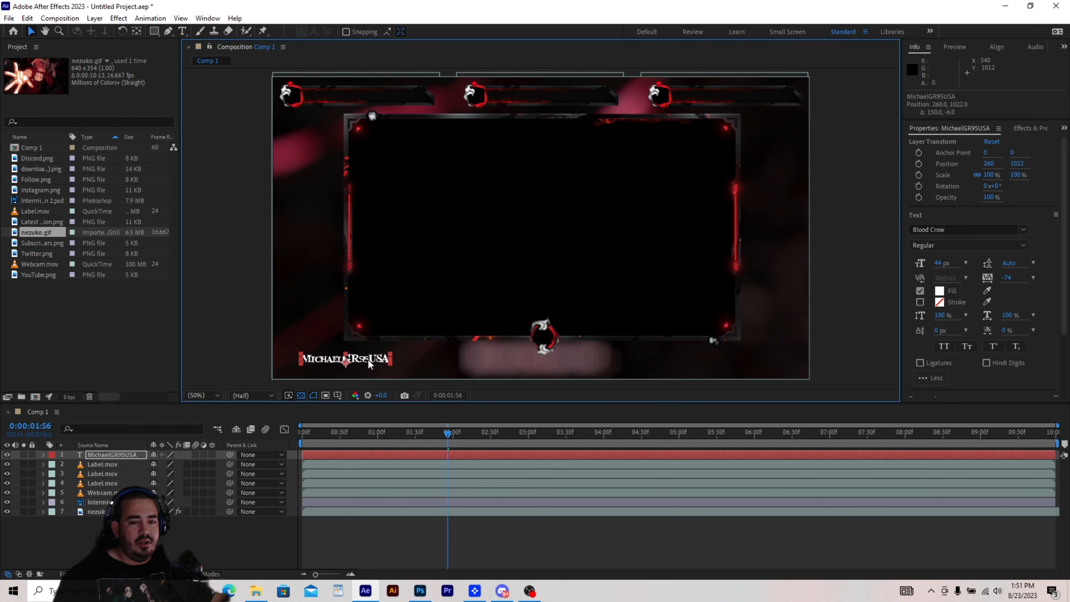
- Add Discord.png scaled to 32.3% and Instagram.png at a matching size side by side after the username text
left_click(80, 290)
left_click_drag(37, 158, 114, 454)
left_click_drag(565, 255, 403, 363)
left_click(94, 320)
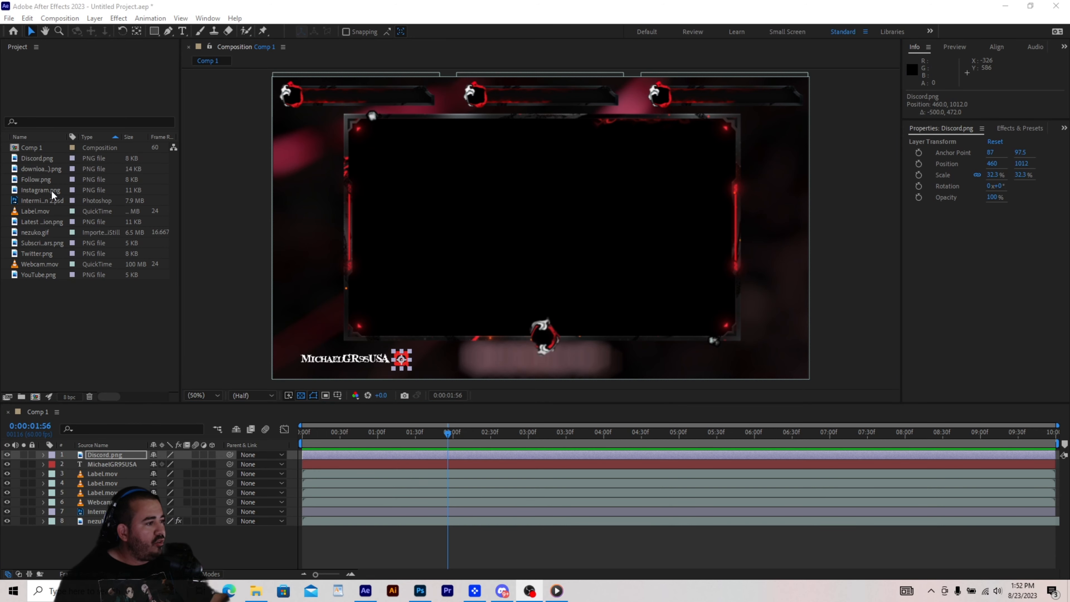
left_click_drag(41, 190, 117, 453)
left_click_drag(565, 251, 422, 362)
left_click(451, 363)
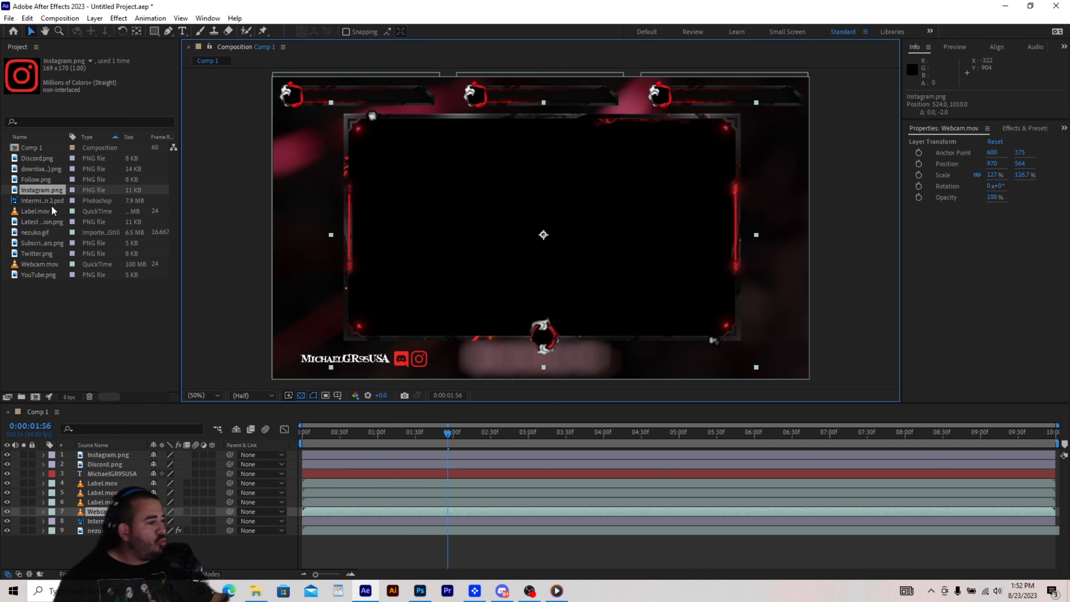
- Add Twitter.png and YouTube.png, shrink them to match, and line them up after the Instagram icon
left_click_drag(38, 253, 117, 453)
left_click_drag(572, 257, 437, 358)
left_click(452, 356)
left_click(439, 360)
left_click(427, 358)
left_click_drag(39, 275, 116, 454)
left_click_drag(571, 249, 458, 358)
left_click(222, 352)
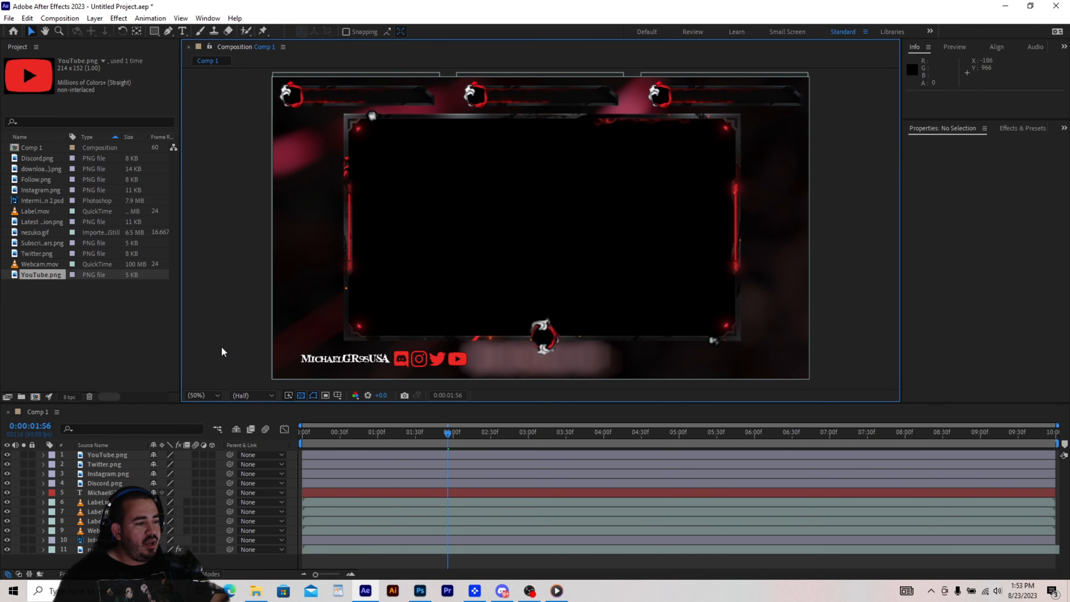
- Add the download (1).png K icon, shrink it, and place it after the YouTube icon
left_click_drag(41, 168, 117, 453)
left_click_drag(564, 256, 550, 240)
left_click_drag(544, 239, 487, 359)
left_click(241, 318)
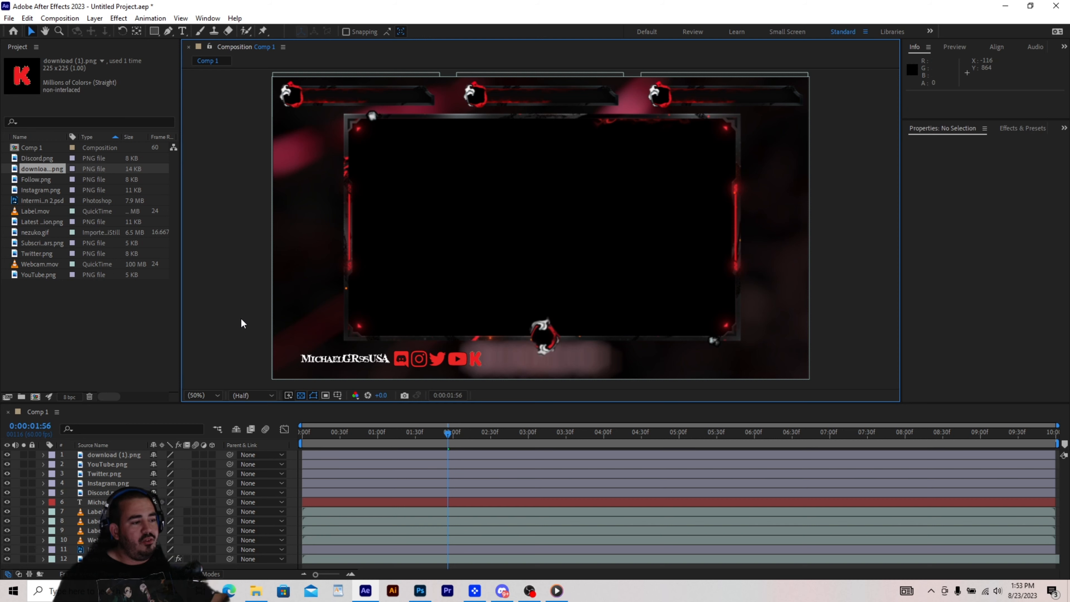
- Add Latest Donation.png scaled to about 31% and place it at 1390, 66 in the right-hand label's emblem
left_click(34, 223)
left_click_drag(34, 223, 117, 453)
left_click_drag(567, 254, 549, 242)
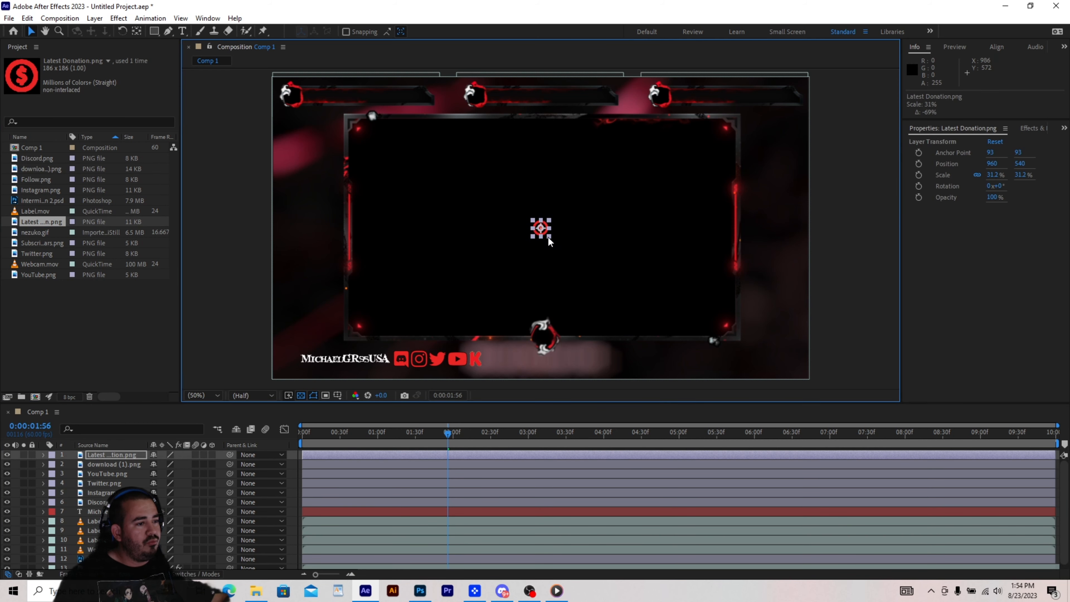
left_click_drag(658, 93, 664, 99)
left_click(657, 190)
left_click(660, 96)
left_click(561, 170)
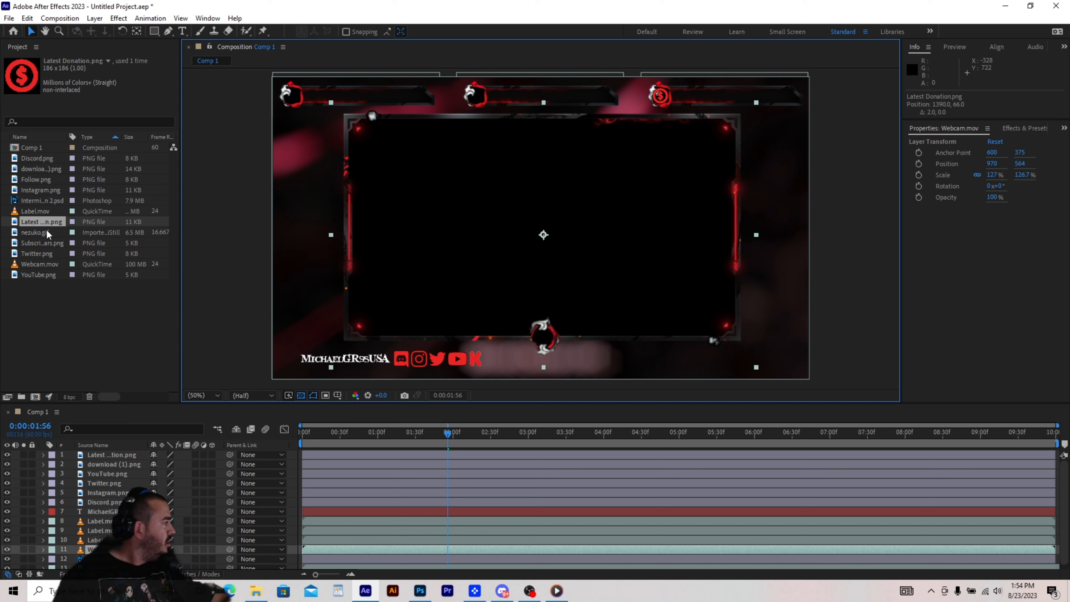
left_click_drag(42, 243, 116, 453)
left_click_drag(563, 250, 554, 245)
key("Delete")
left_click_drag(42, 243, 111, 456)
left_click_drag(563, 250, 542, 272)
key("Delete")
- Add Subscribe_Stars.png scaled to about 29% and place it in the middle label's emblem
left_click_drag(42, 243, 108, 456)
left_click_drag(563, 249, 475, 100)
left_click(151, 416)
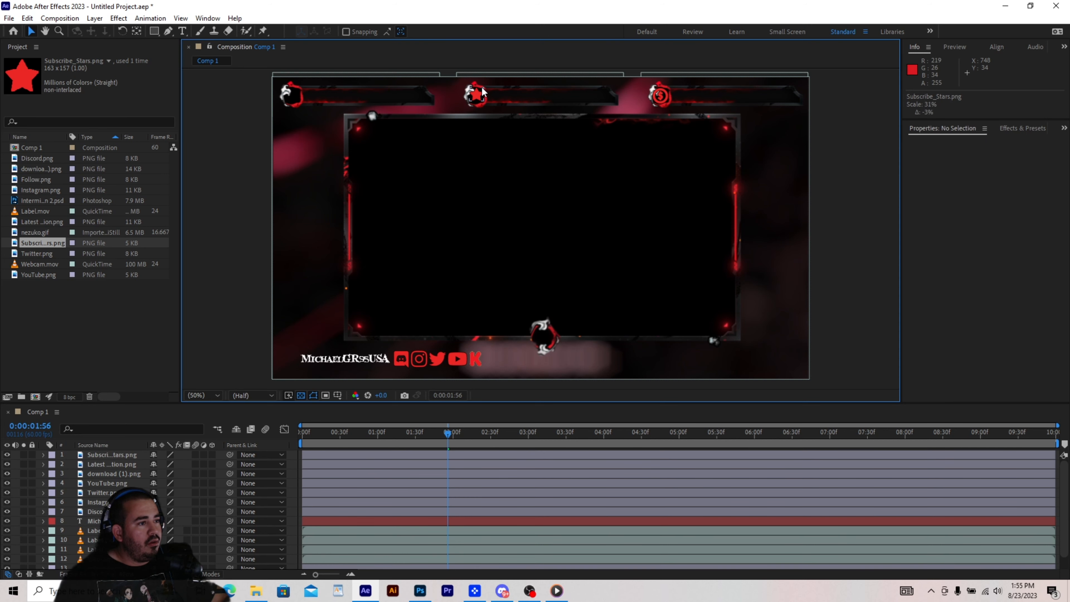
left_click(669, 94)
left_click(476, 95)
left_click(501, 166)
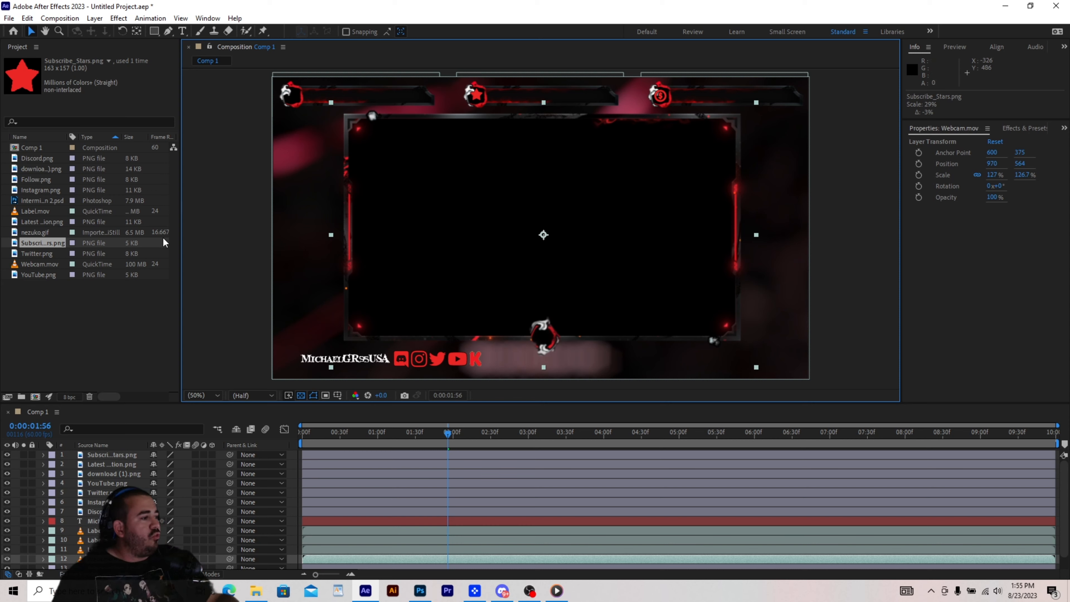
- Add Follow.png scaled to 31.2%, place it at 64, 64 in the left-hand label's emblem, and preview the composition
left_click(45, 224)
left_click(42, 243)
left_click_drag(40, 179, 108, 456)
left_click_drag(566, 249, 549, 236)
key("Delete")
key("ctrl+shift+z")
left_click_drag(544, 231, 295, 98)
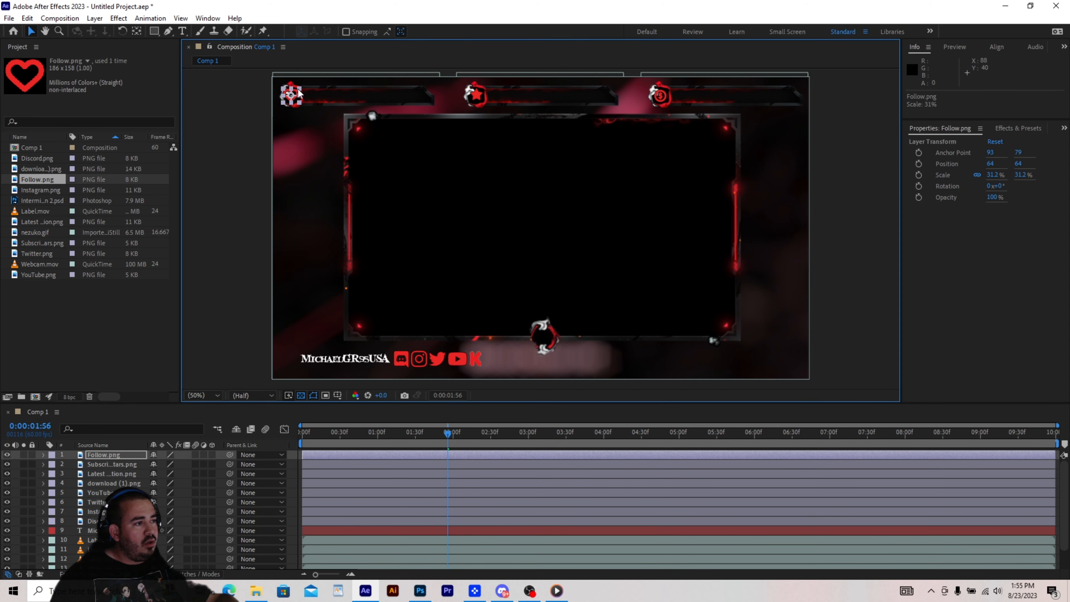
left_click(539, 227)
key("space")
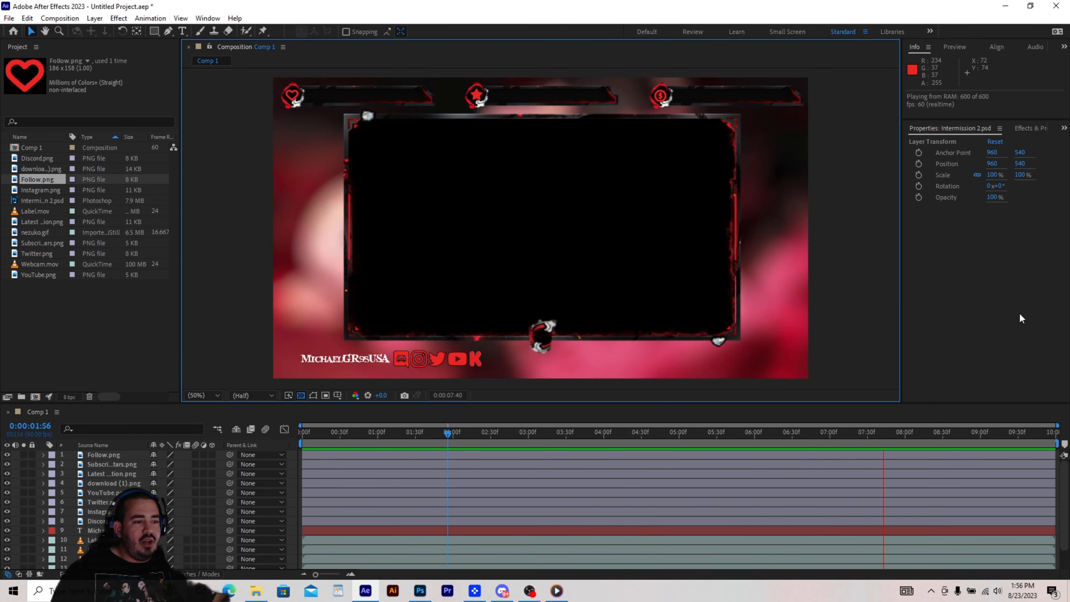
- Export the composition through Adobe Media Encoder as Intermission 2 in the Ae Edits folder and start the queue
left_click(9, 18)
mouse_move(25, 198)
left_click(249, 198)
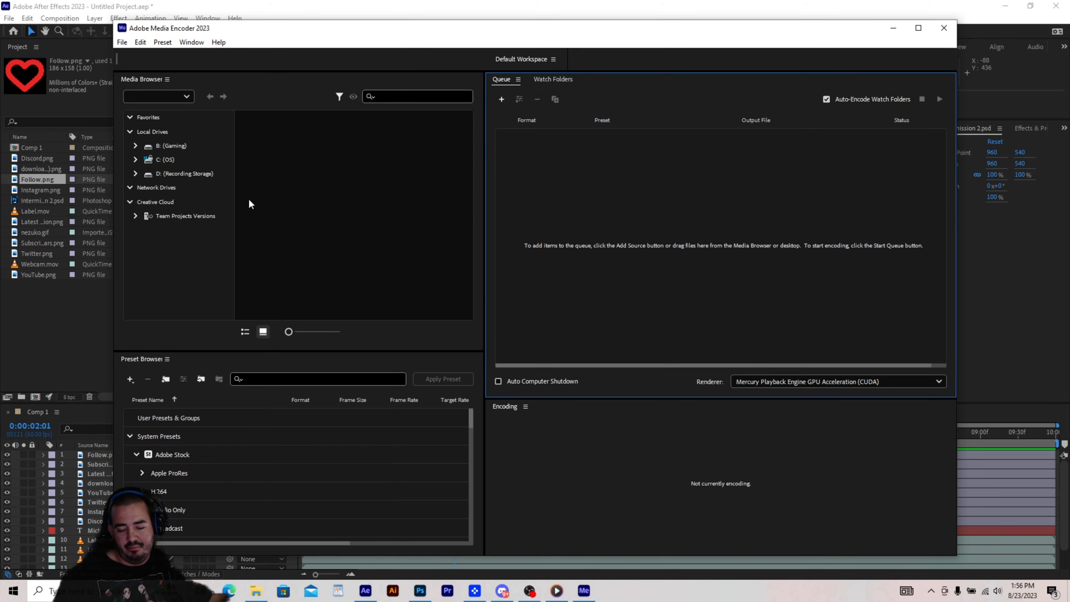
left_click(787, 156)
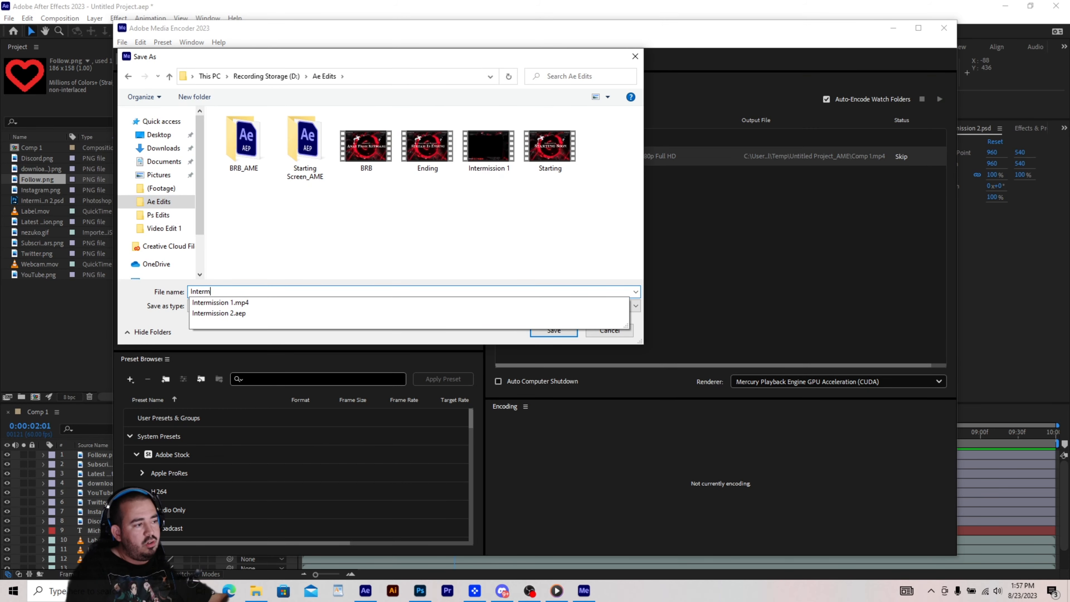
key("Return")
left_click(939, 99)
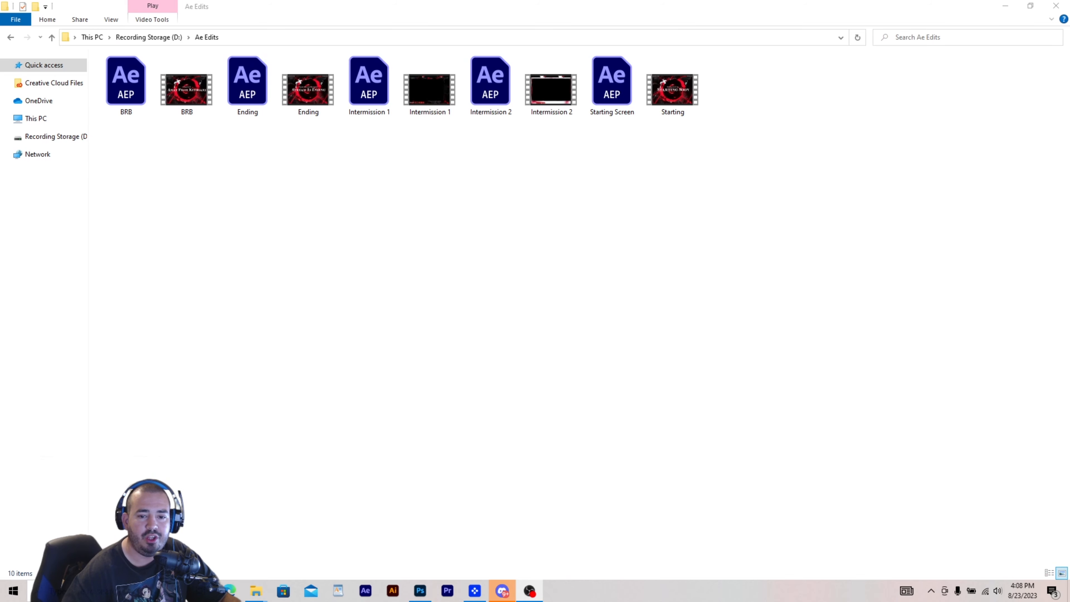